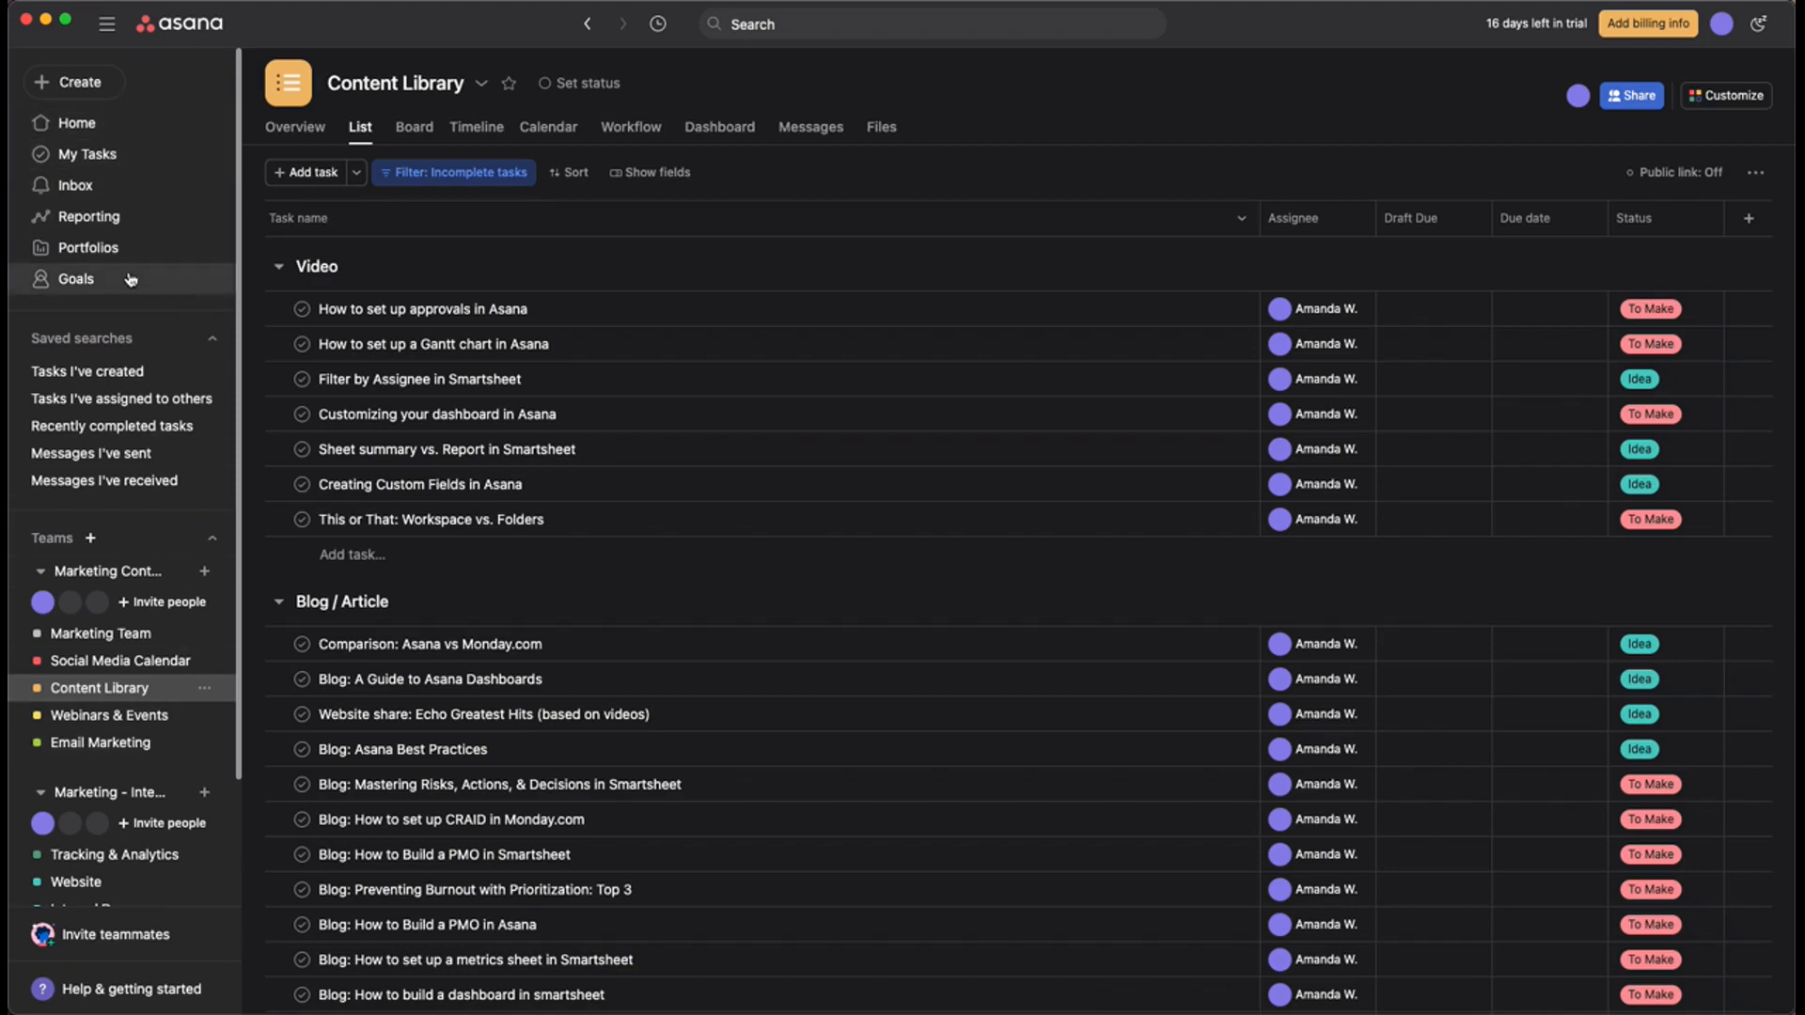
scroll(161, 524, down, 3)
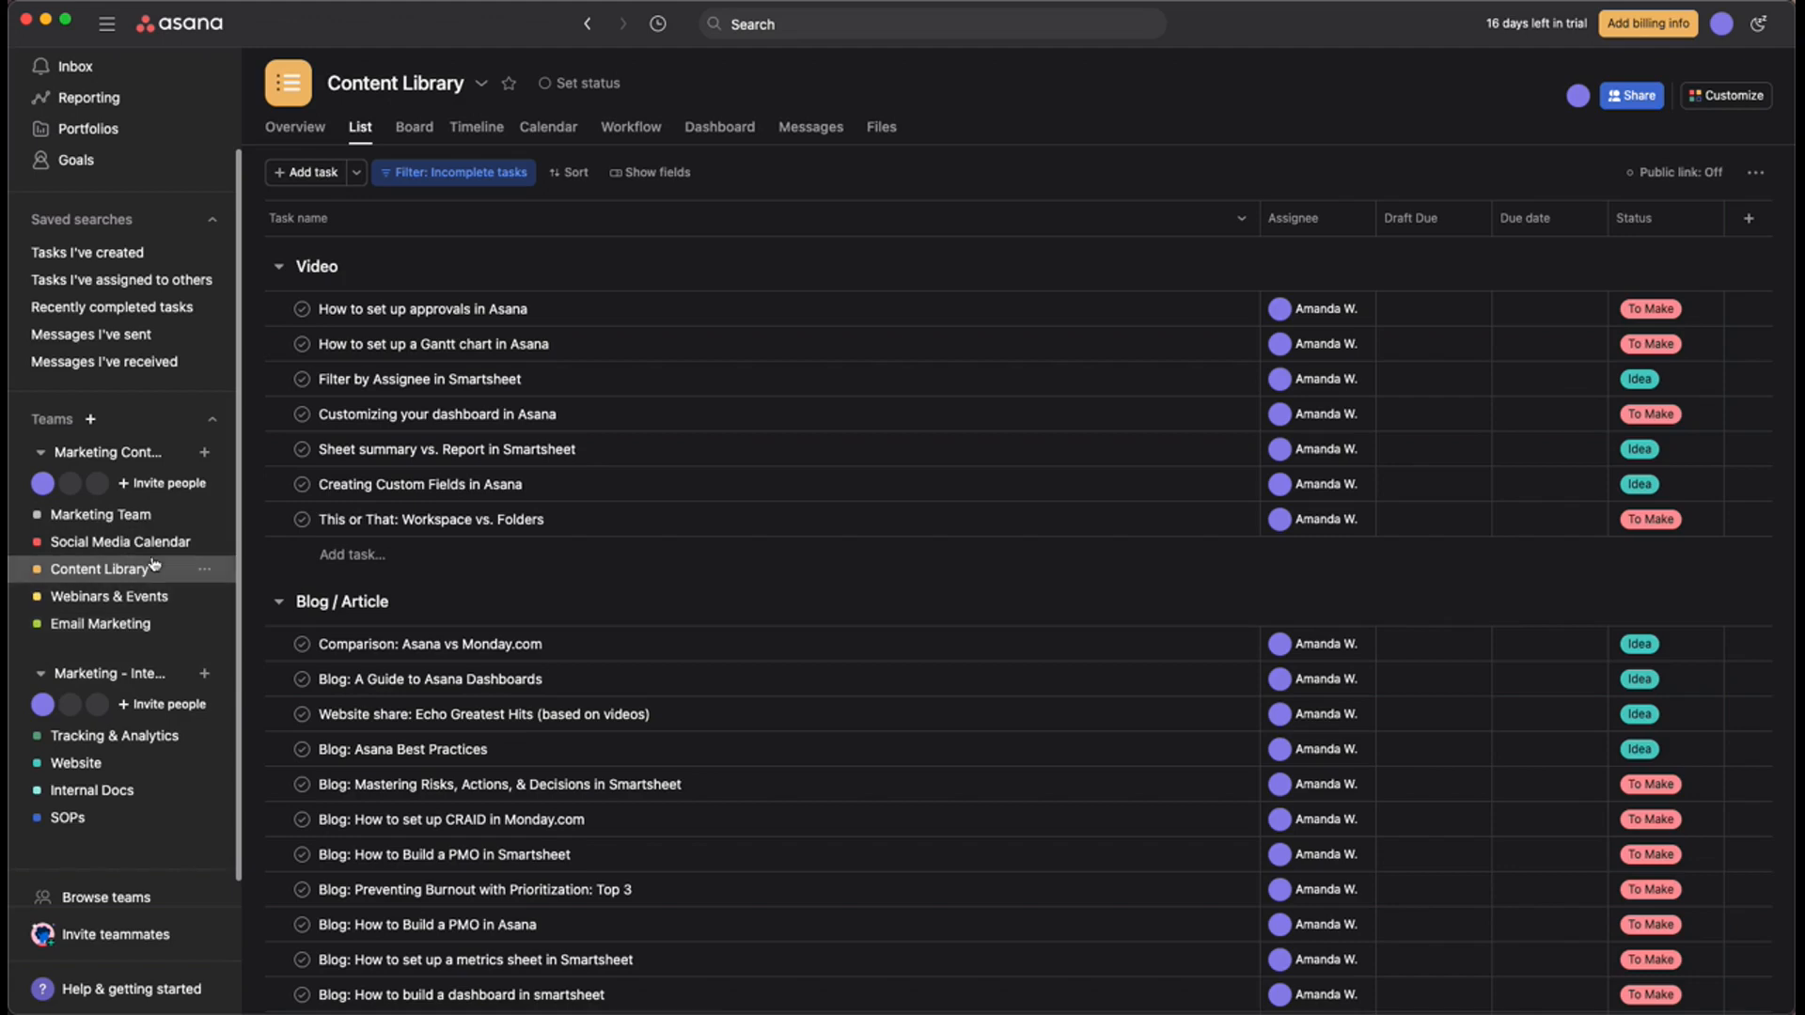
scroll(151, 558, up, 3)
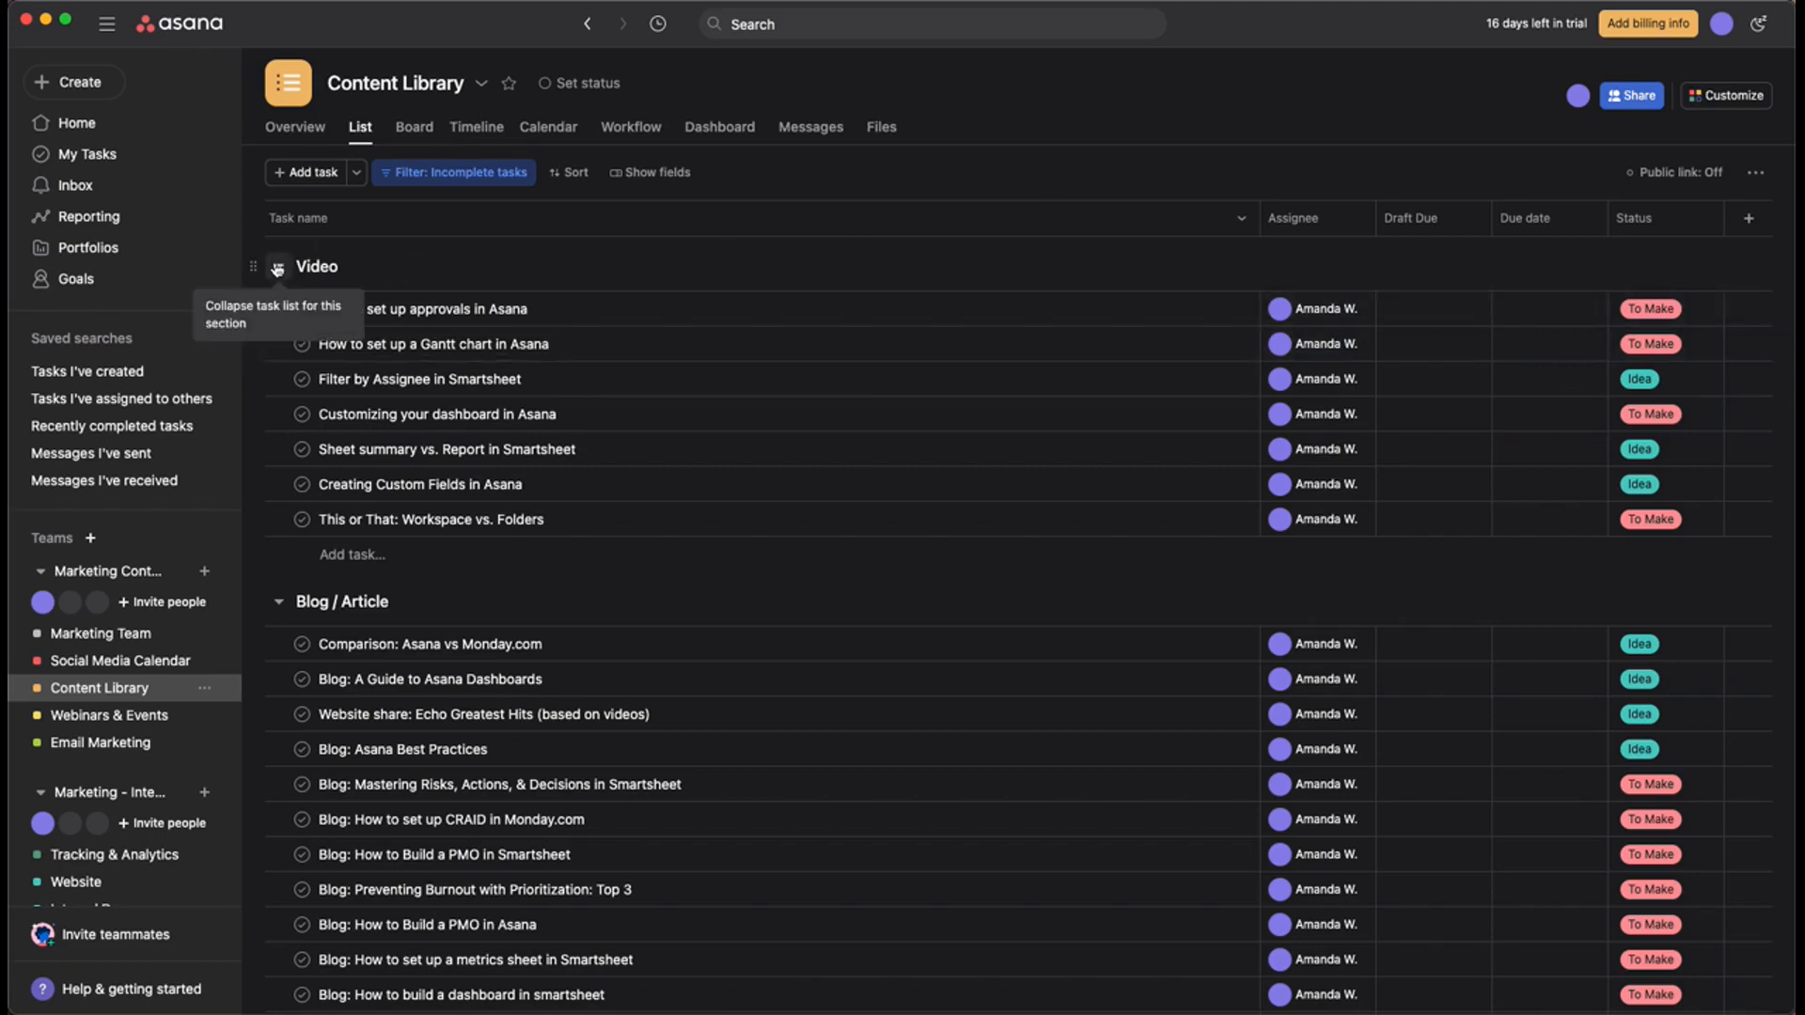
click(279, 271)
click(279, 271)
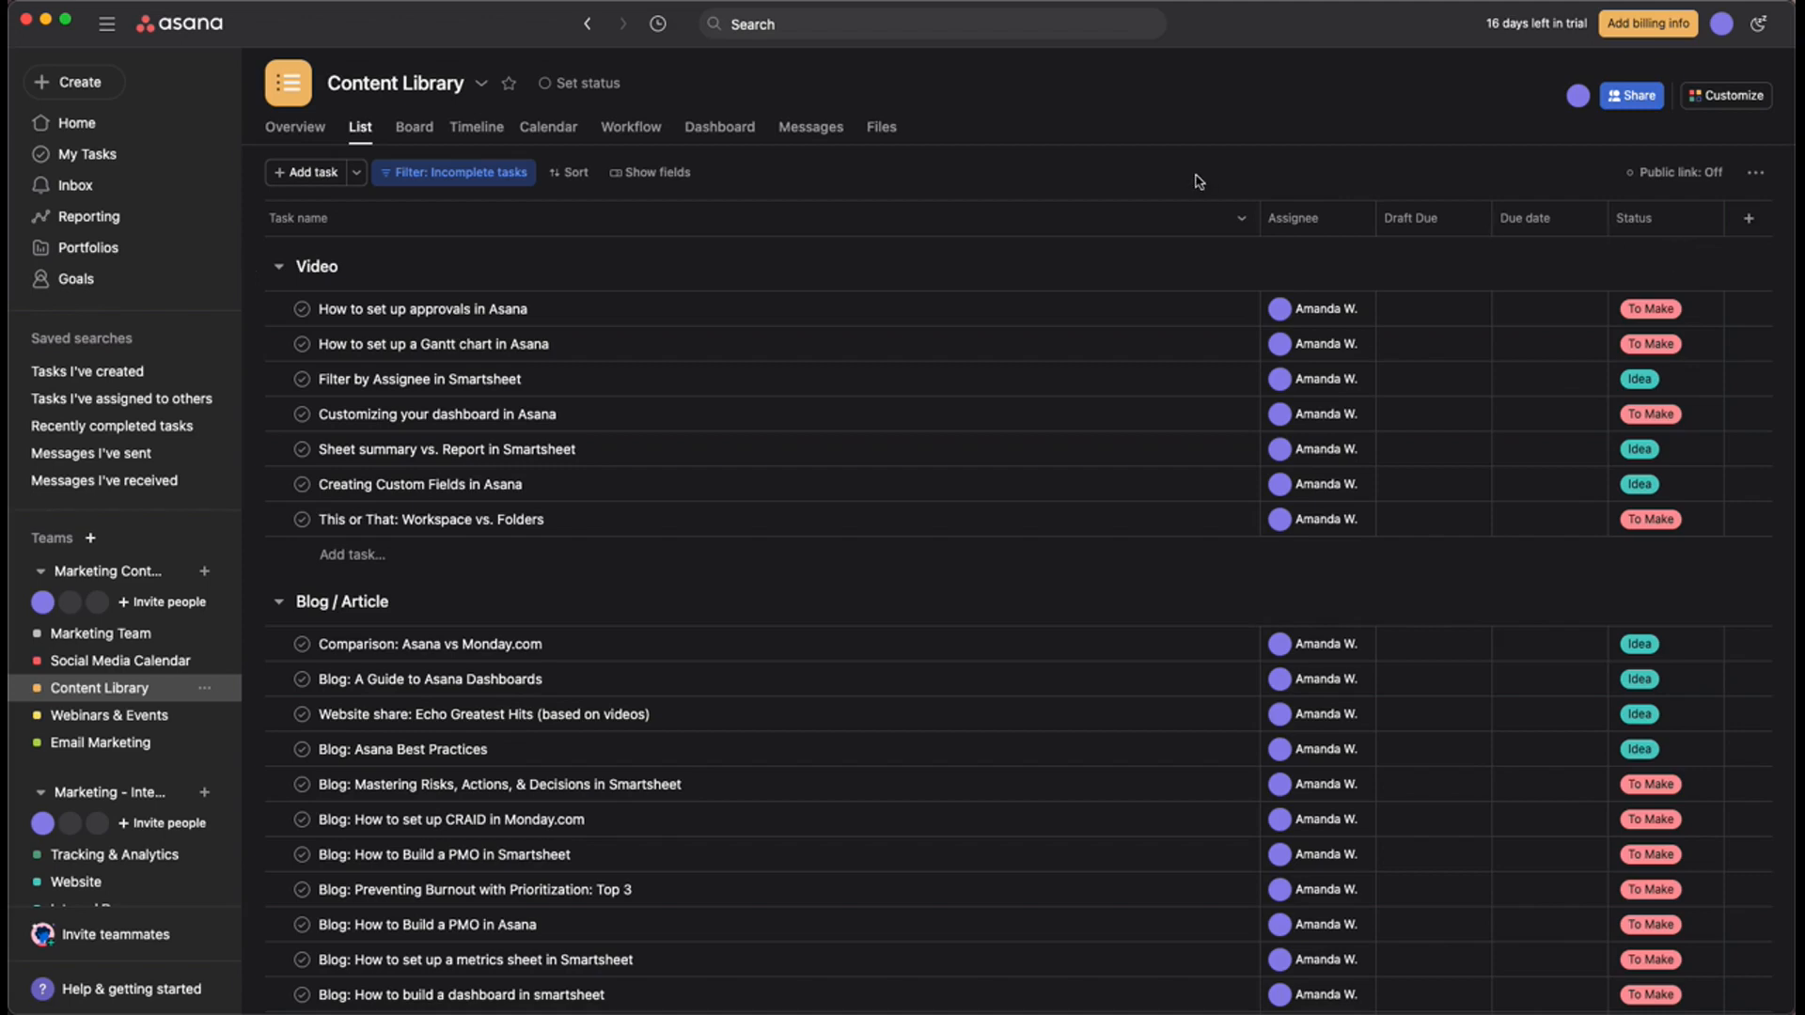
Try toggling the list's fields by hiding and restoring Assignee, and by showing and hiding Projects.
click(646, 177)
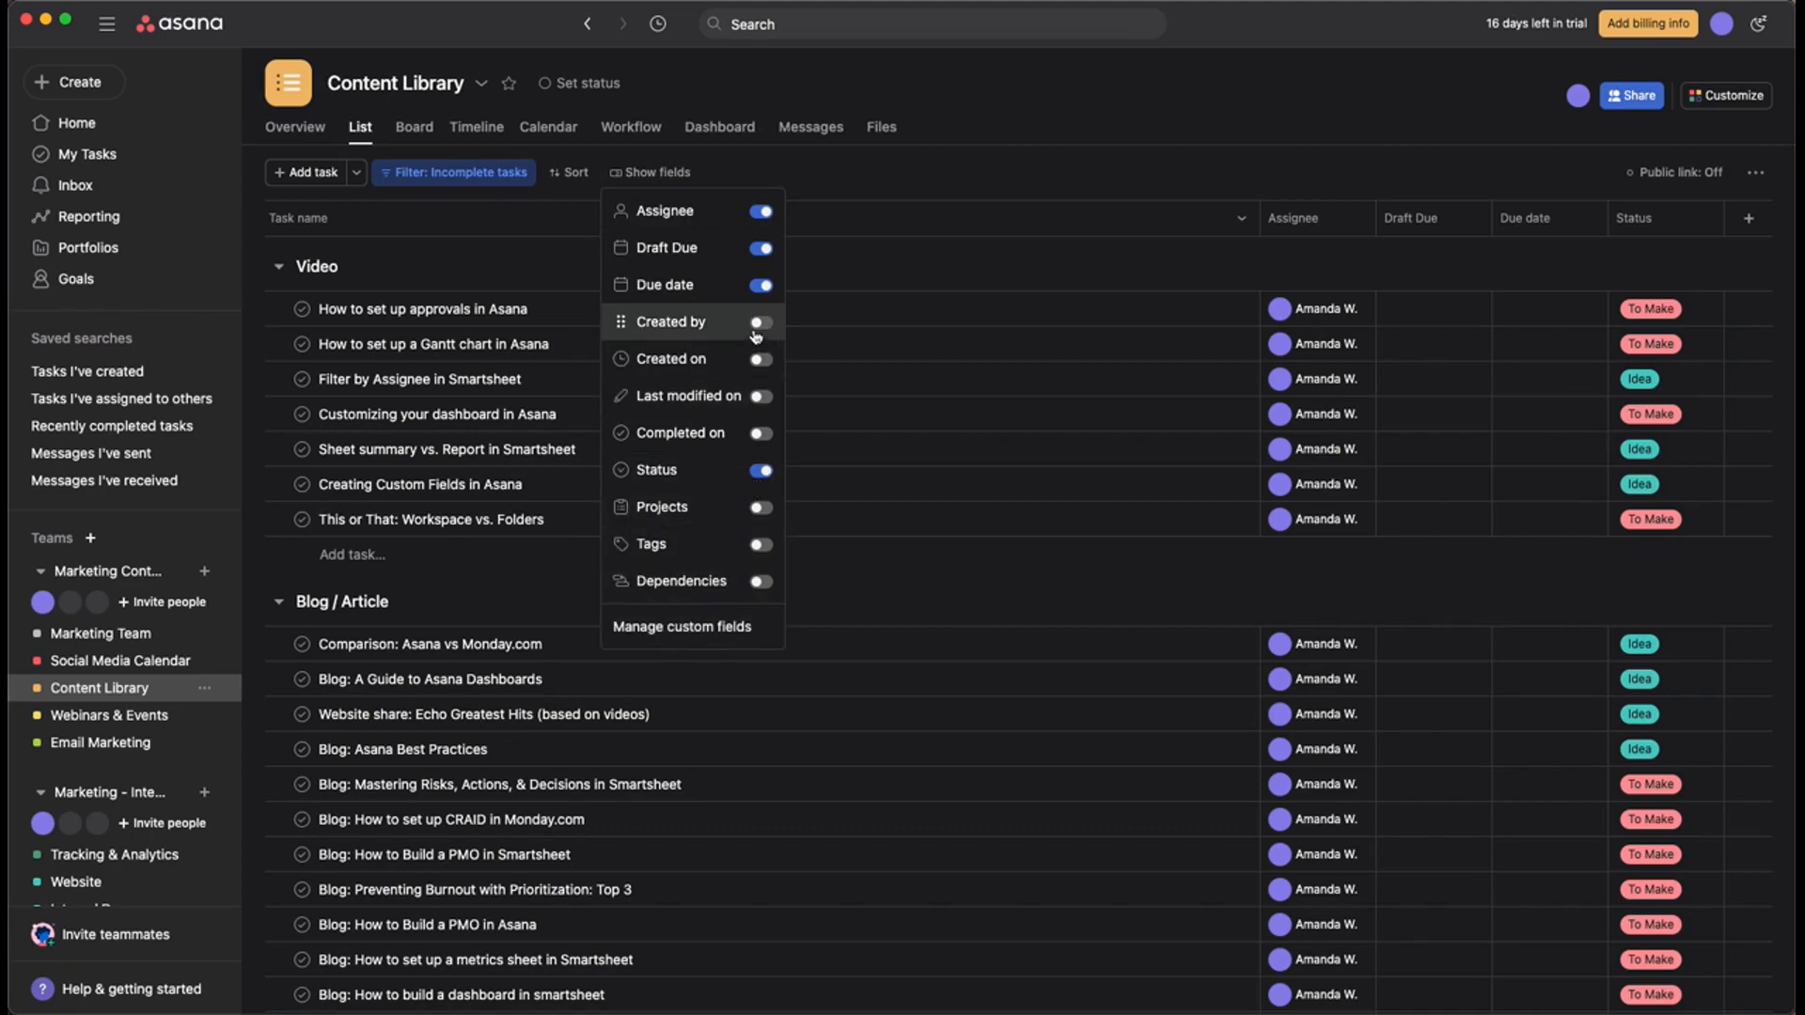
click(763, 213)
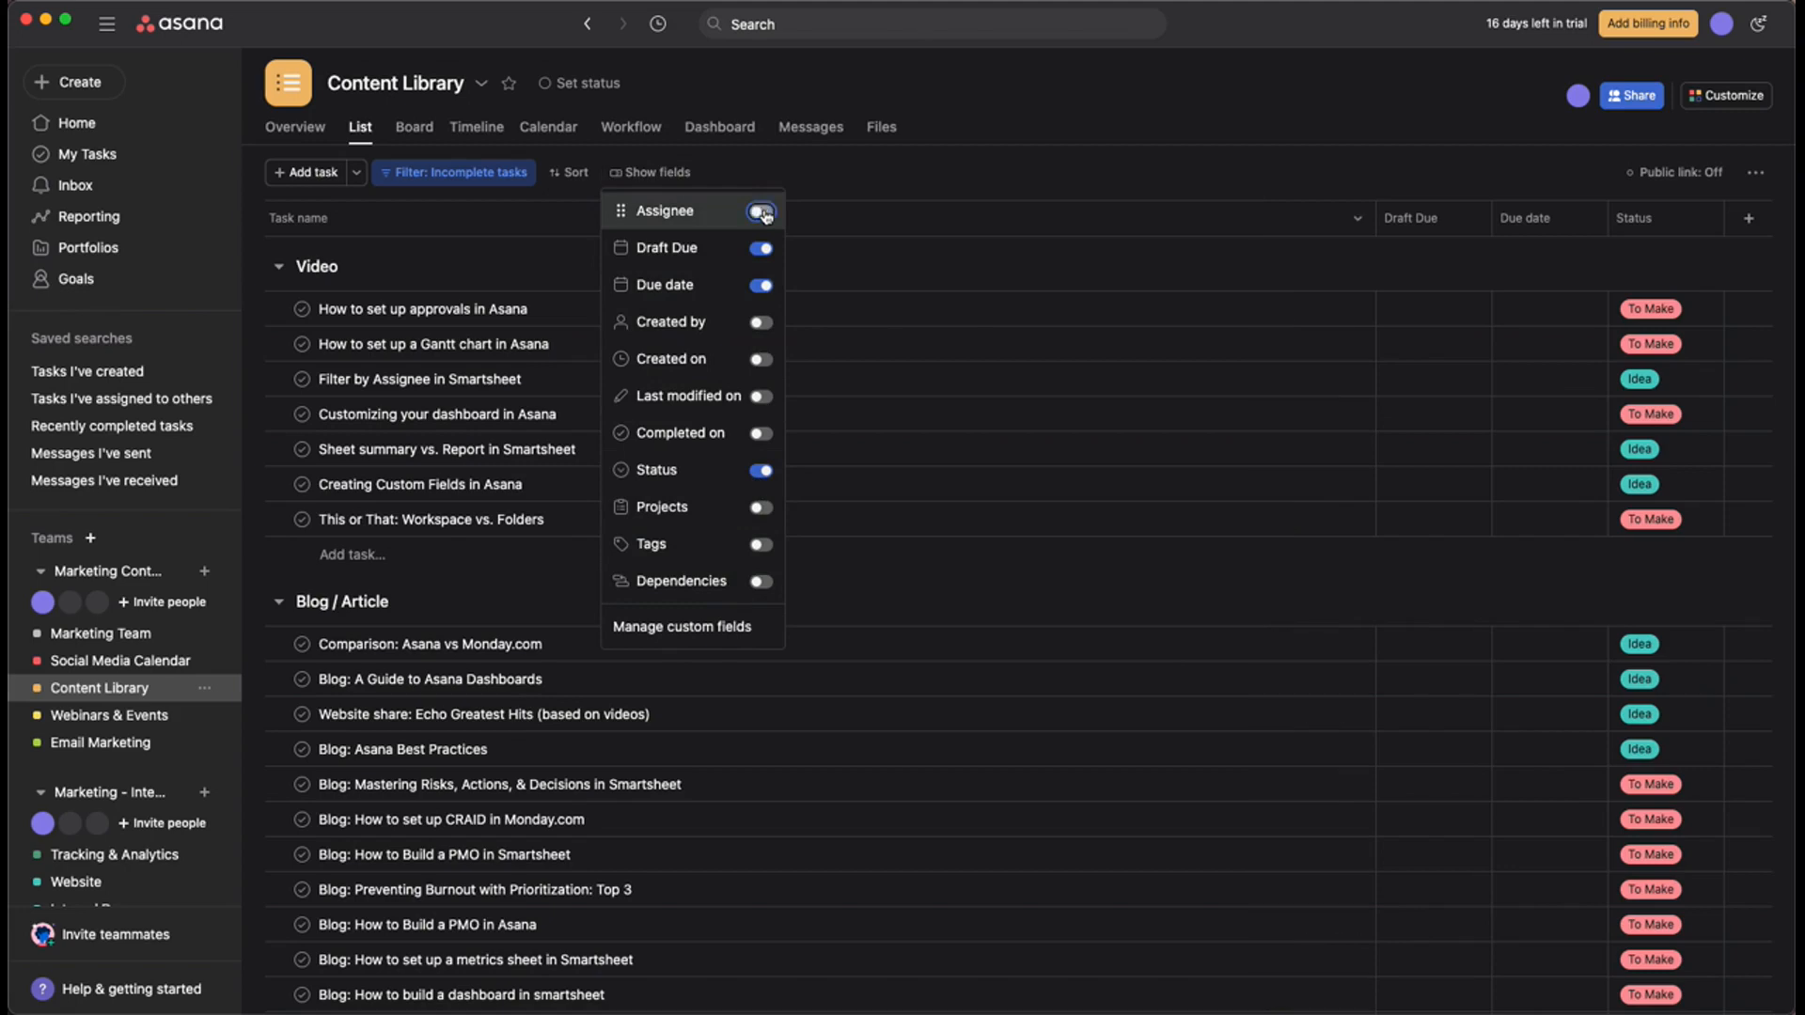
click(763, 212)
click(752, 508)
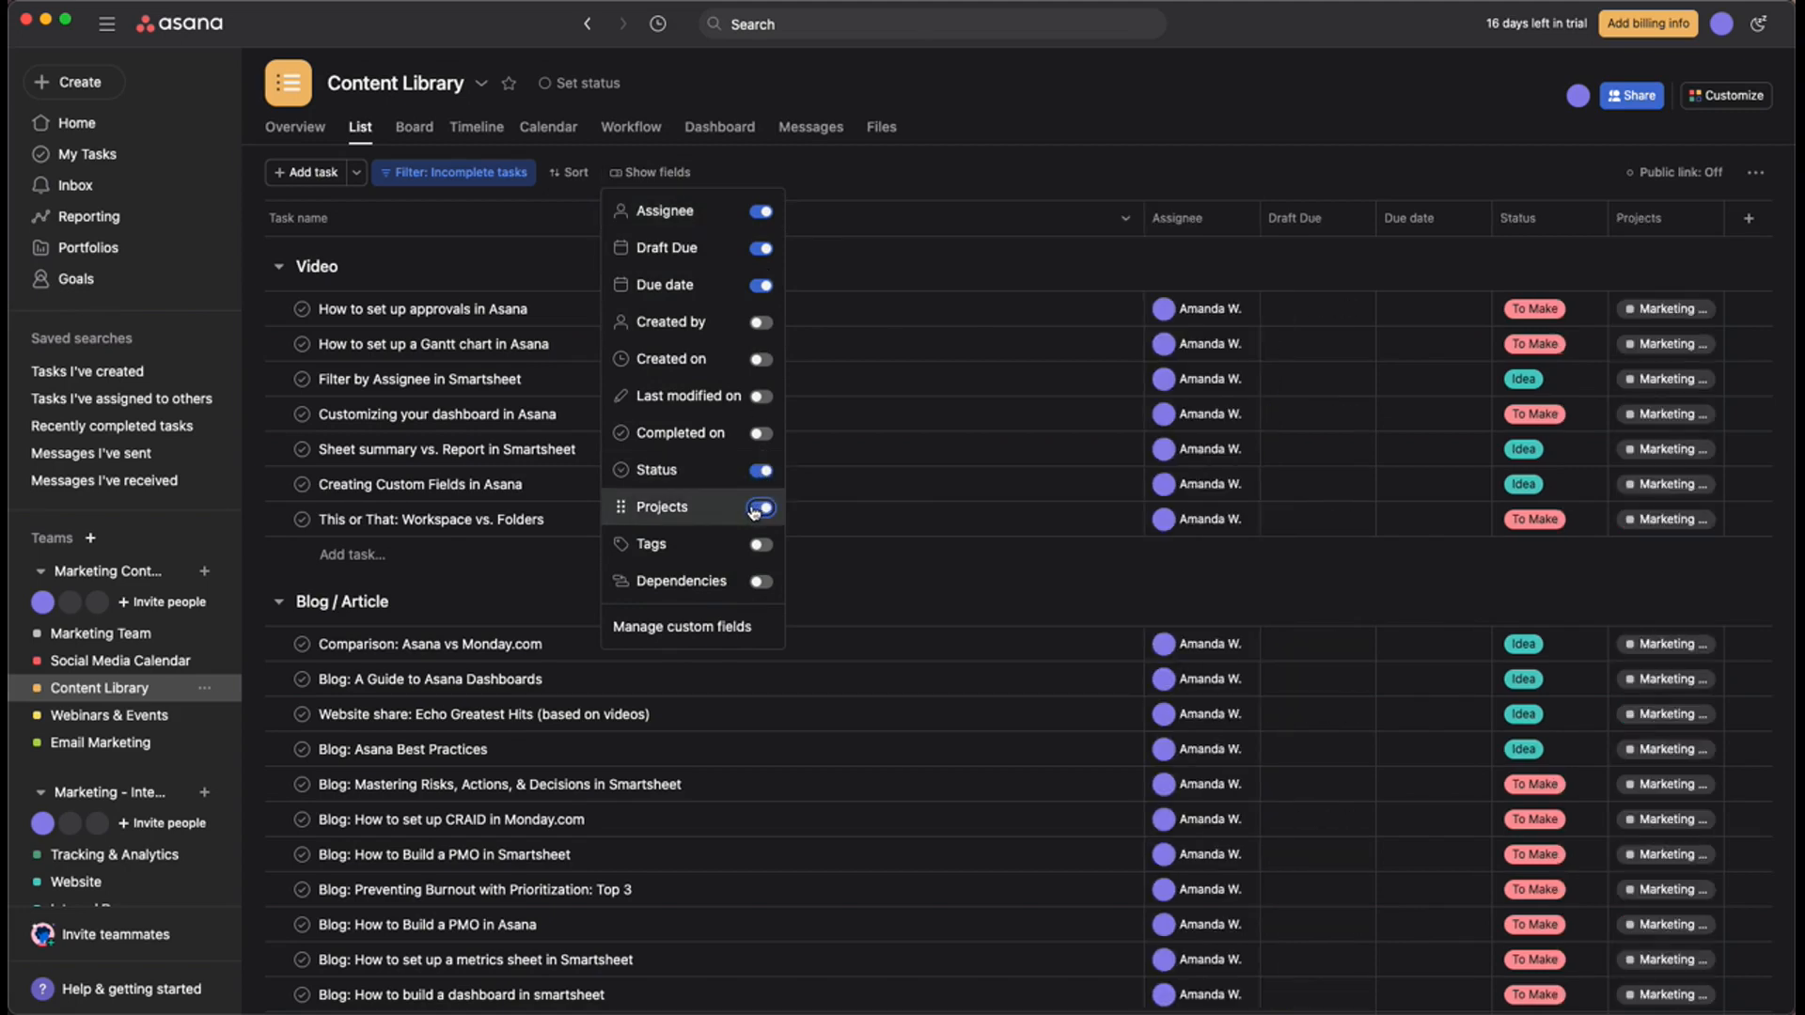
click(757, 509)
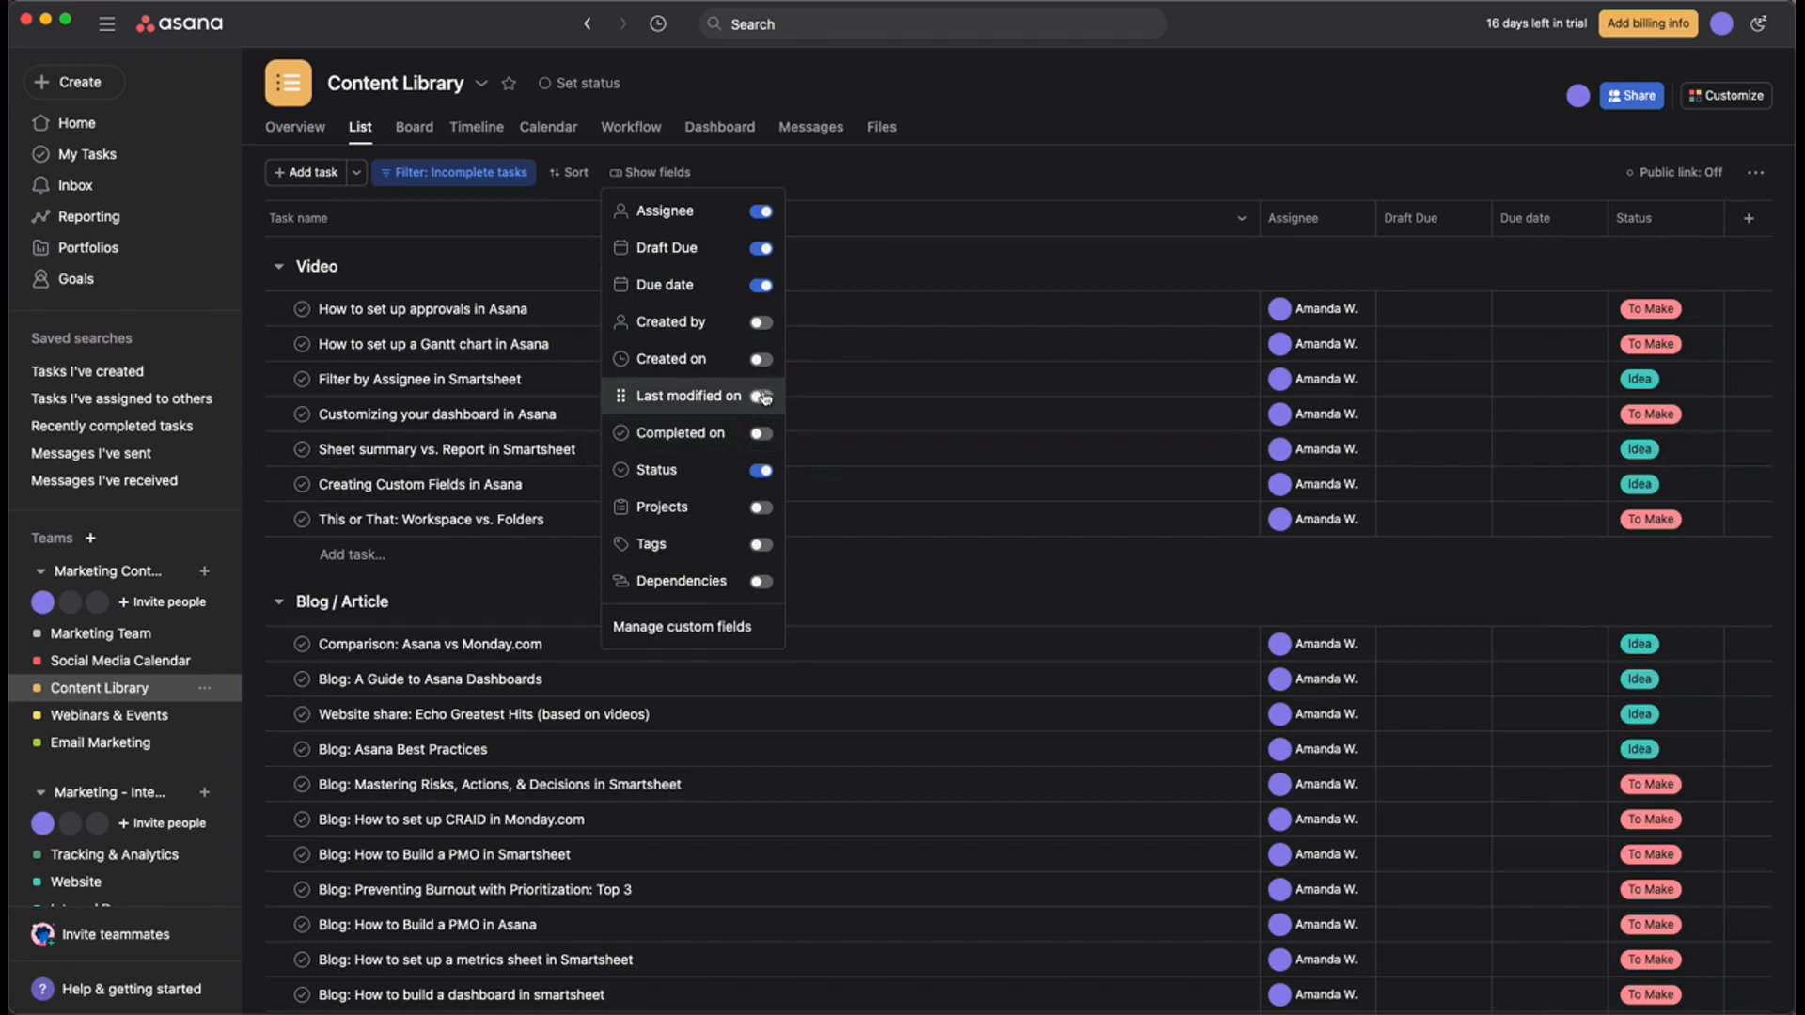
Show the Projects and Tags fields in the task list, and look at the options for saving the layout.
click(761, 508)
click(761, 544)
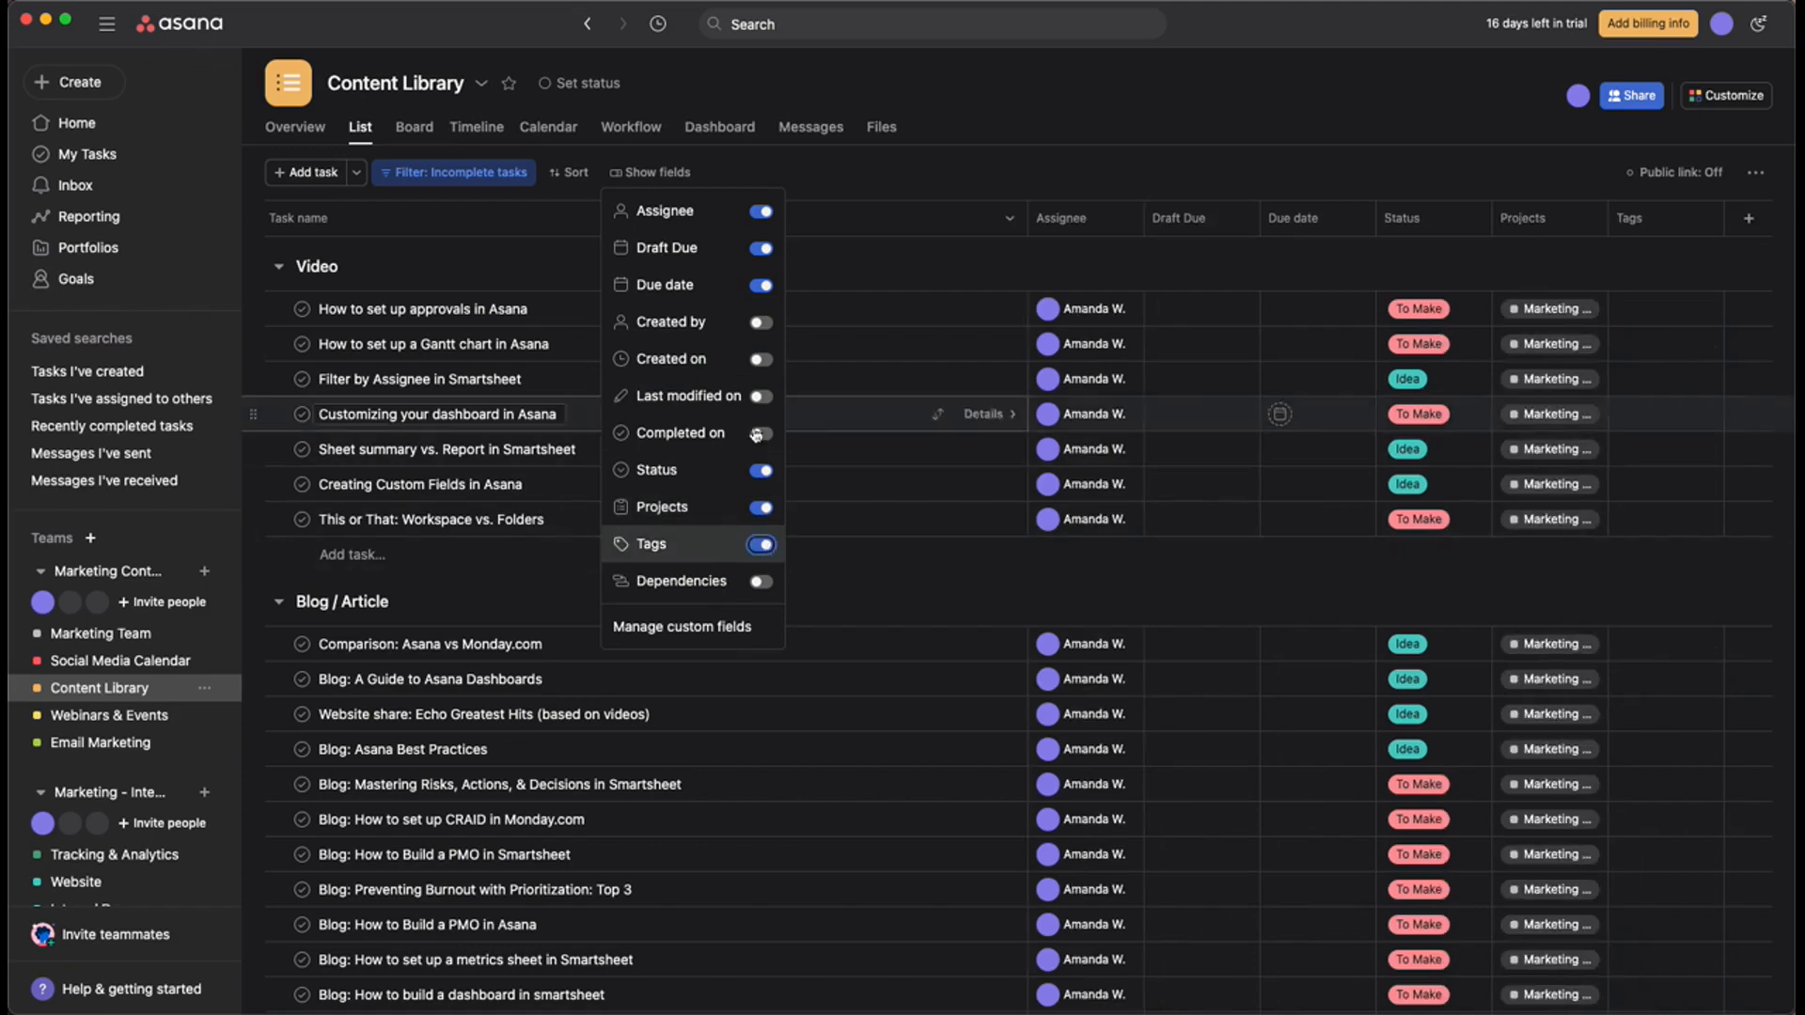
click(1480, 176)
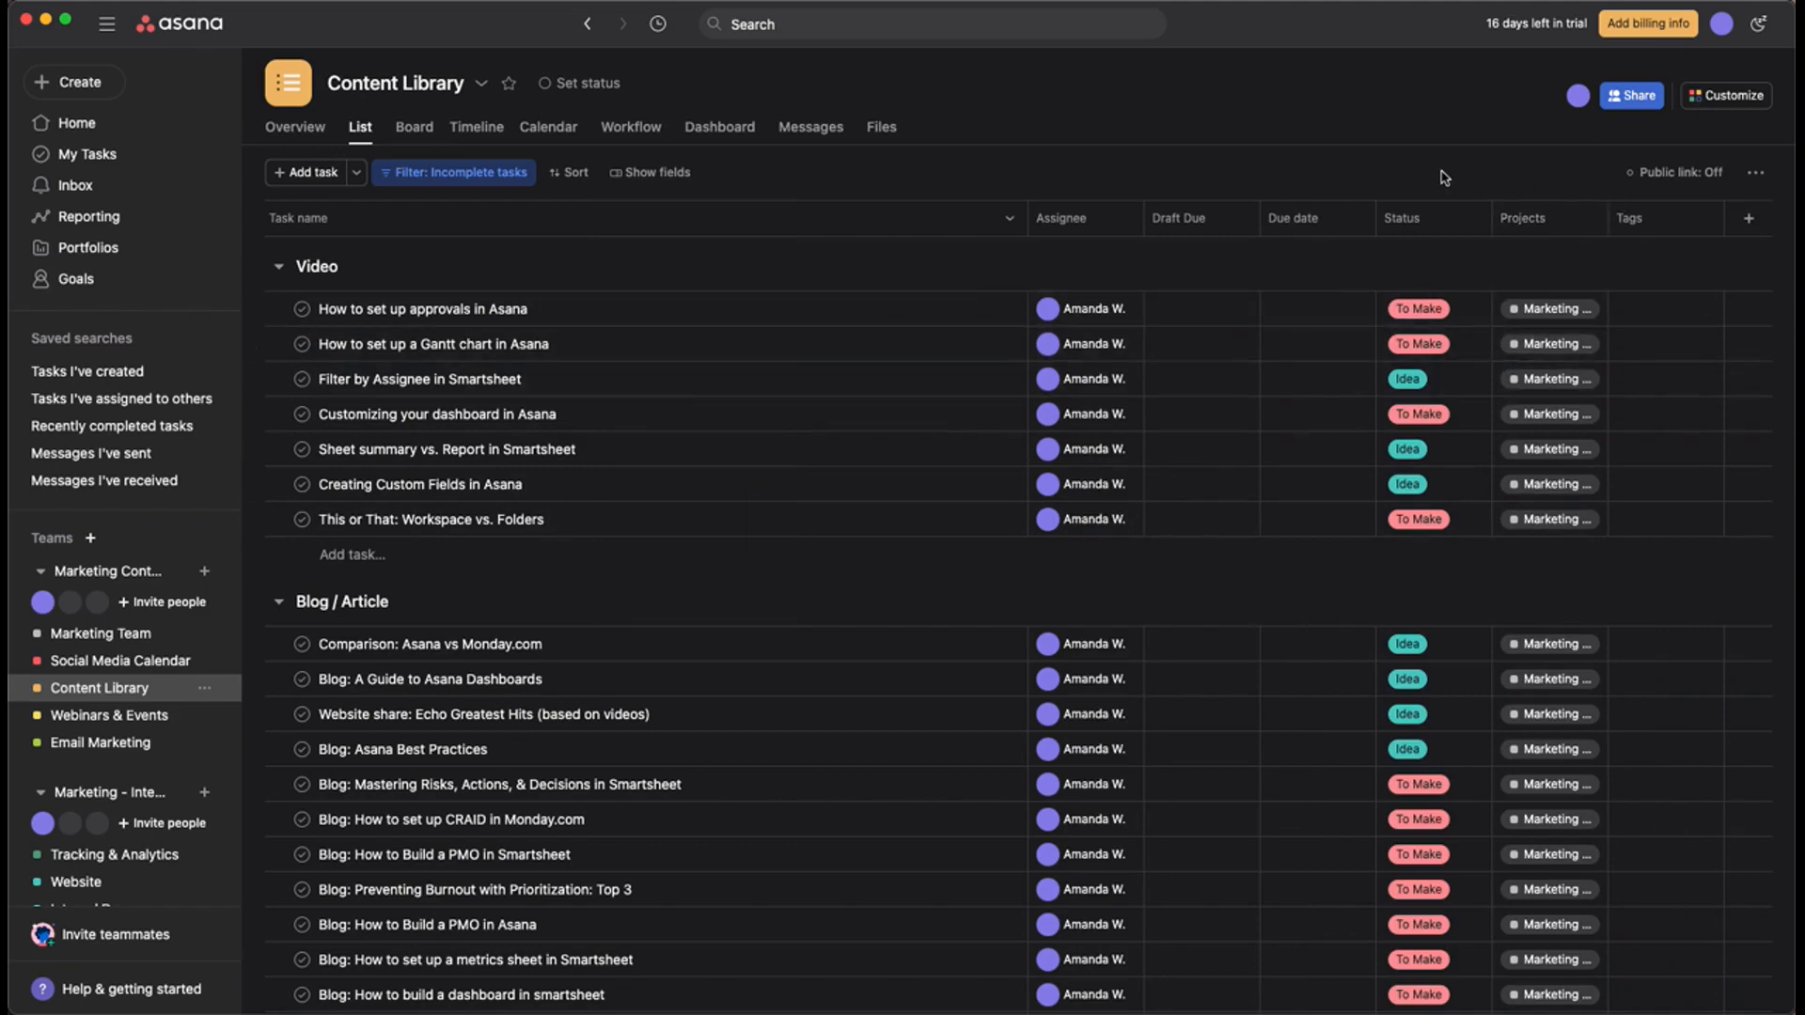
click(1758, 177)
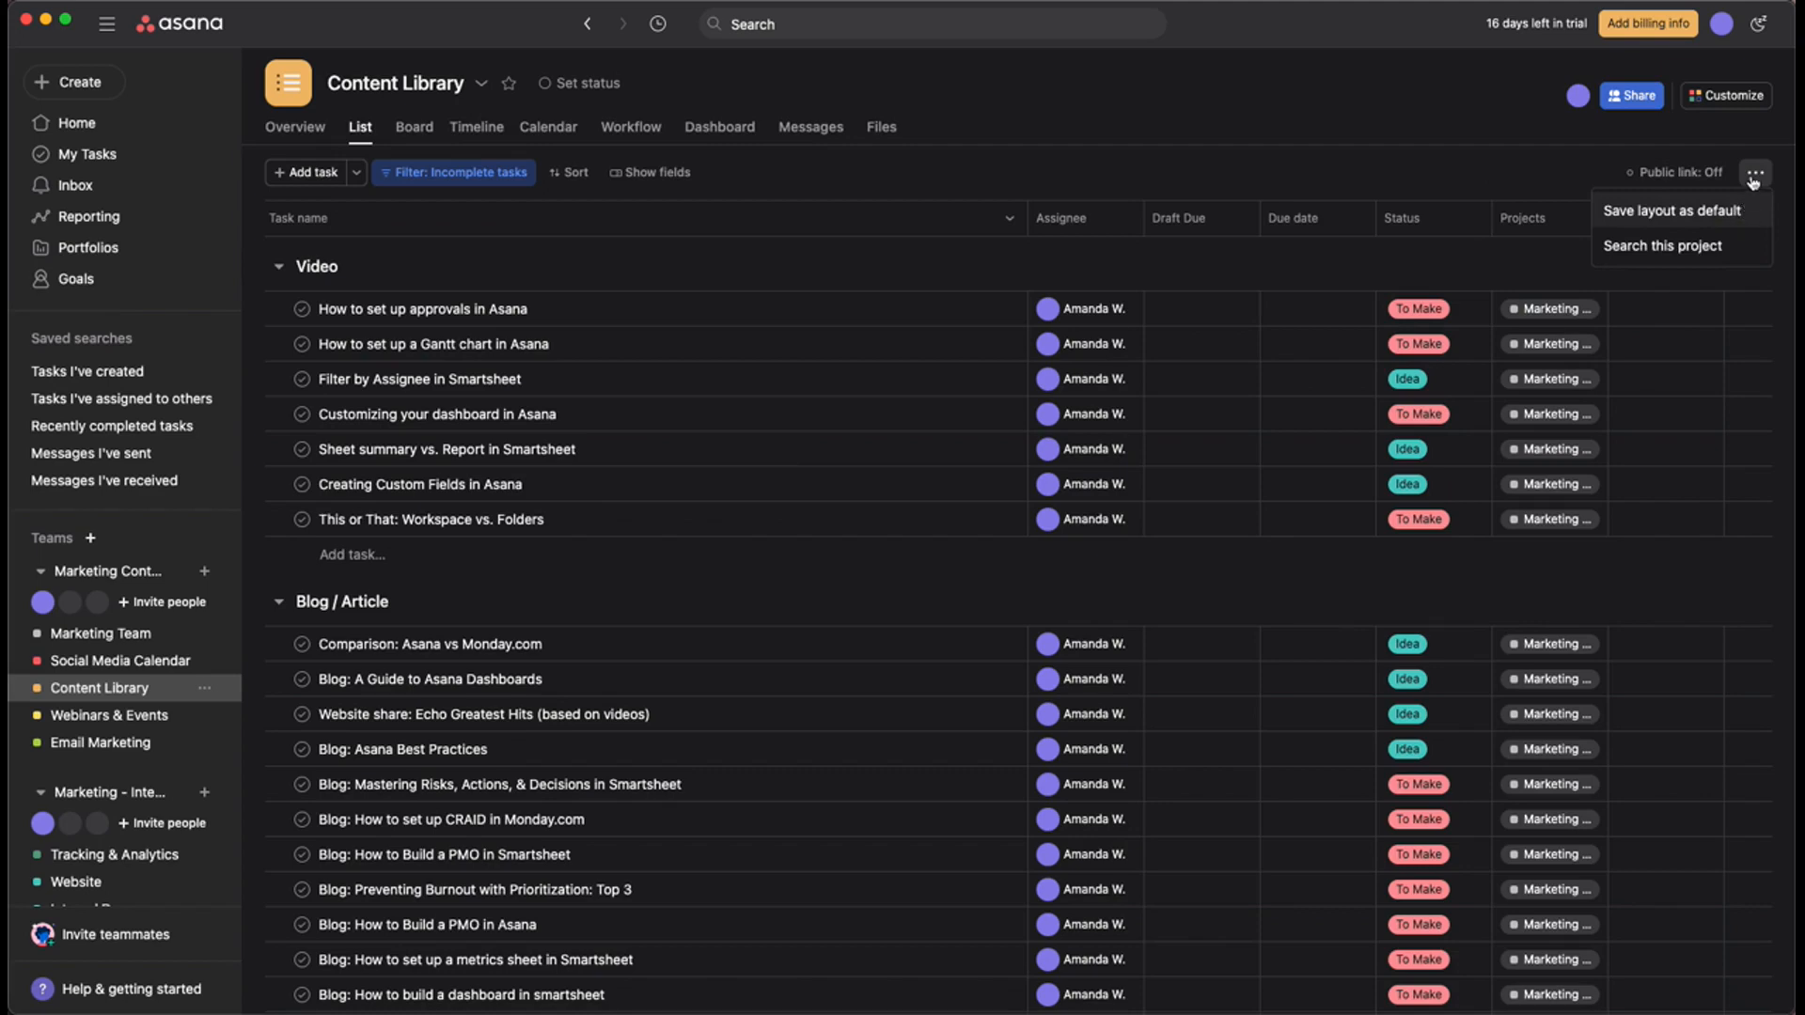
click(1470, 187)
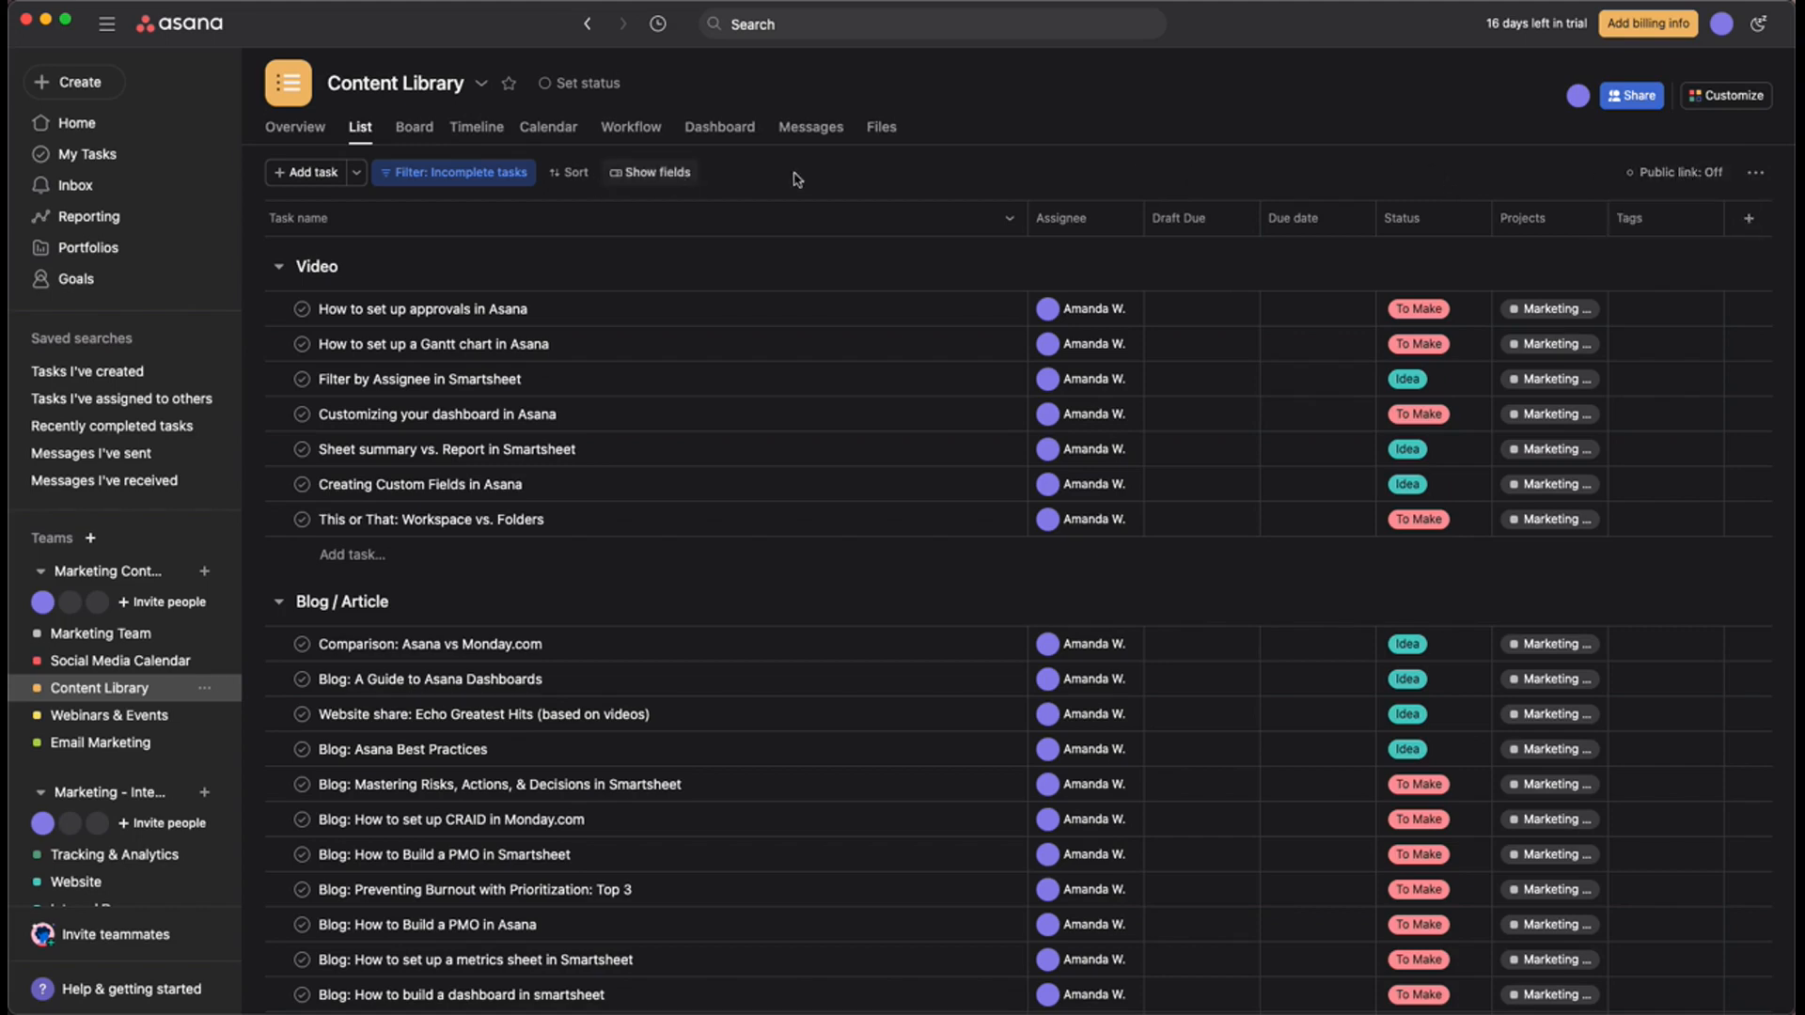
Hide the Tags and Projects fields from the task list.
click(684, 175)
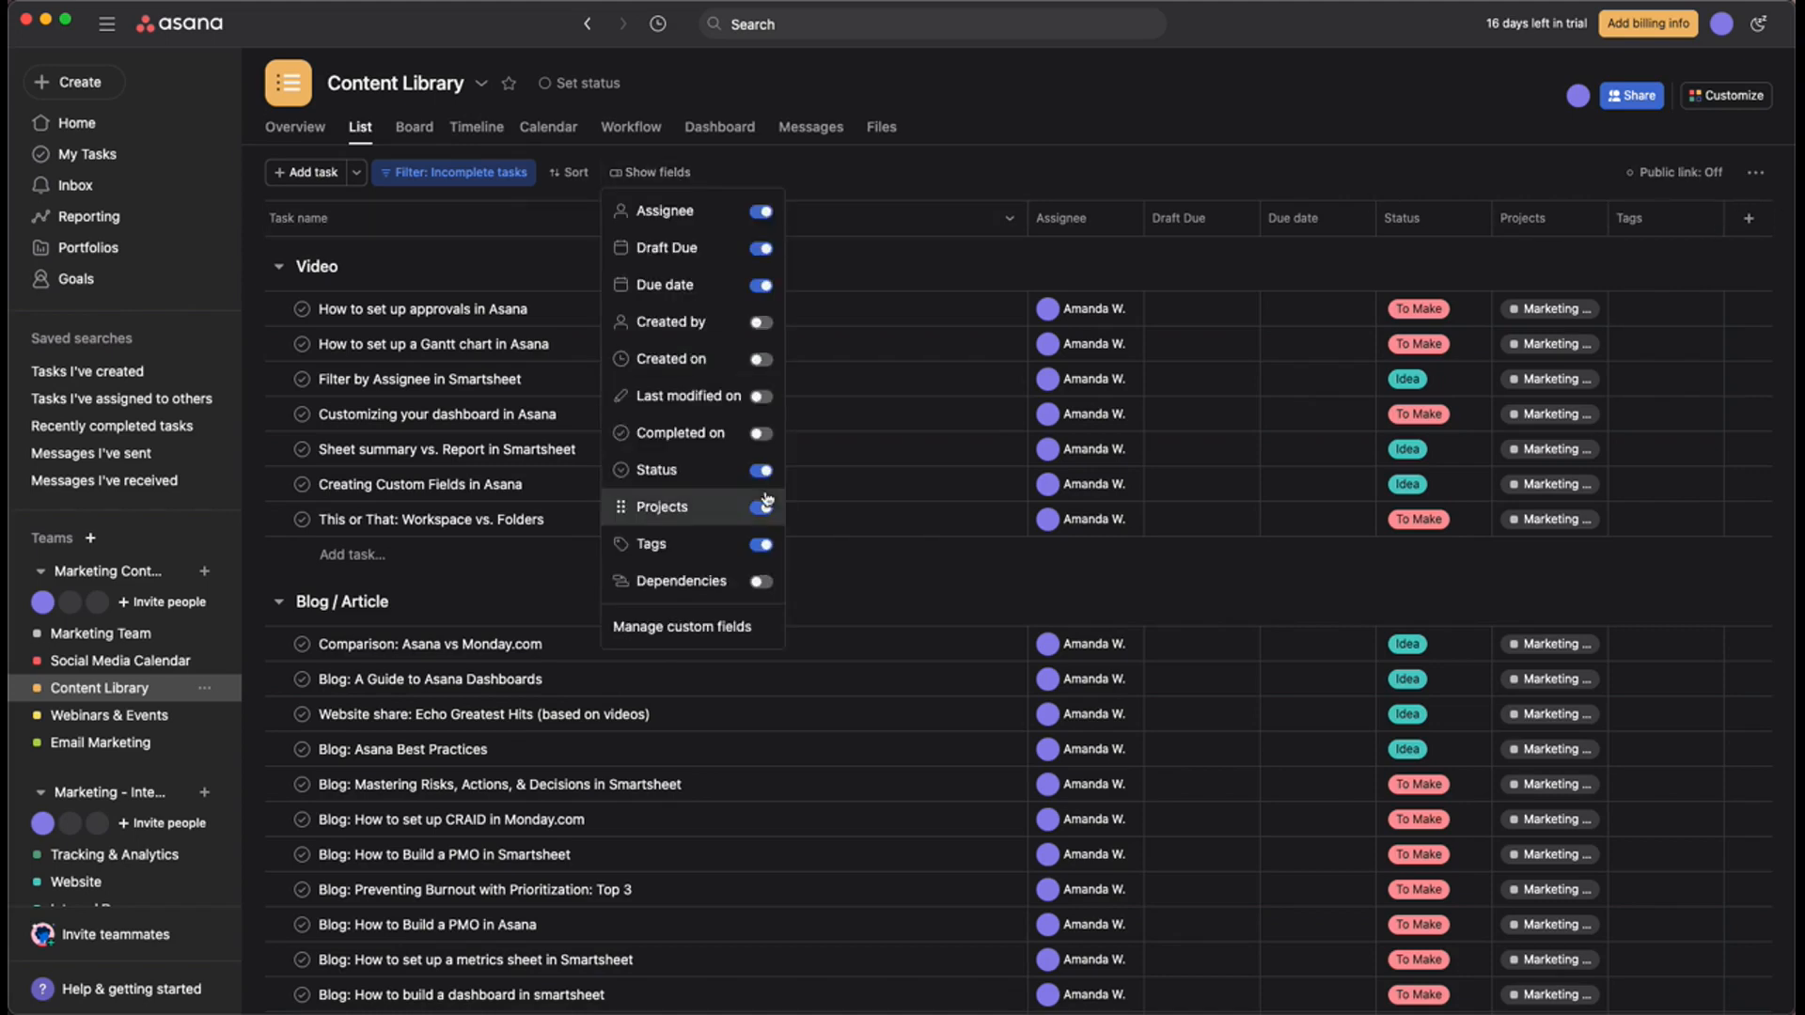
click(758, 545)
click(761, 508)
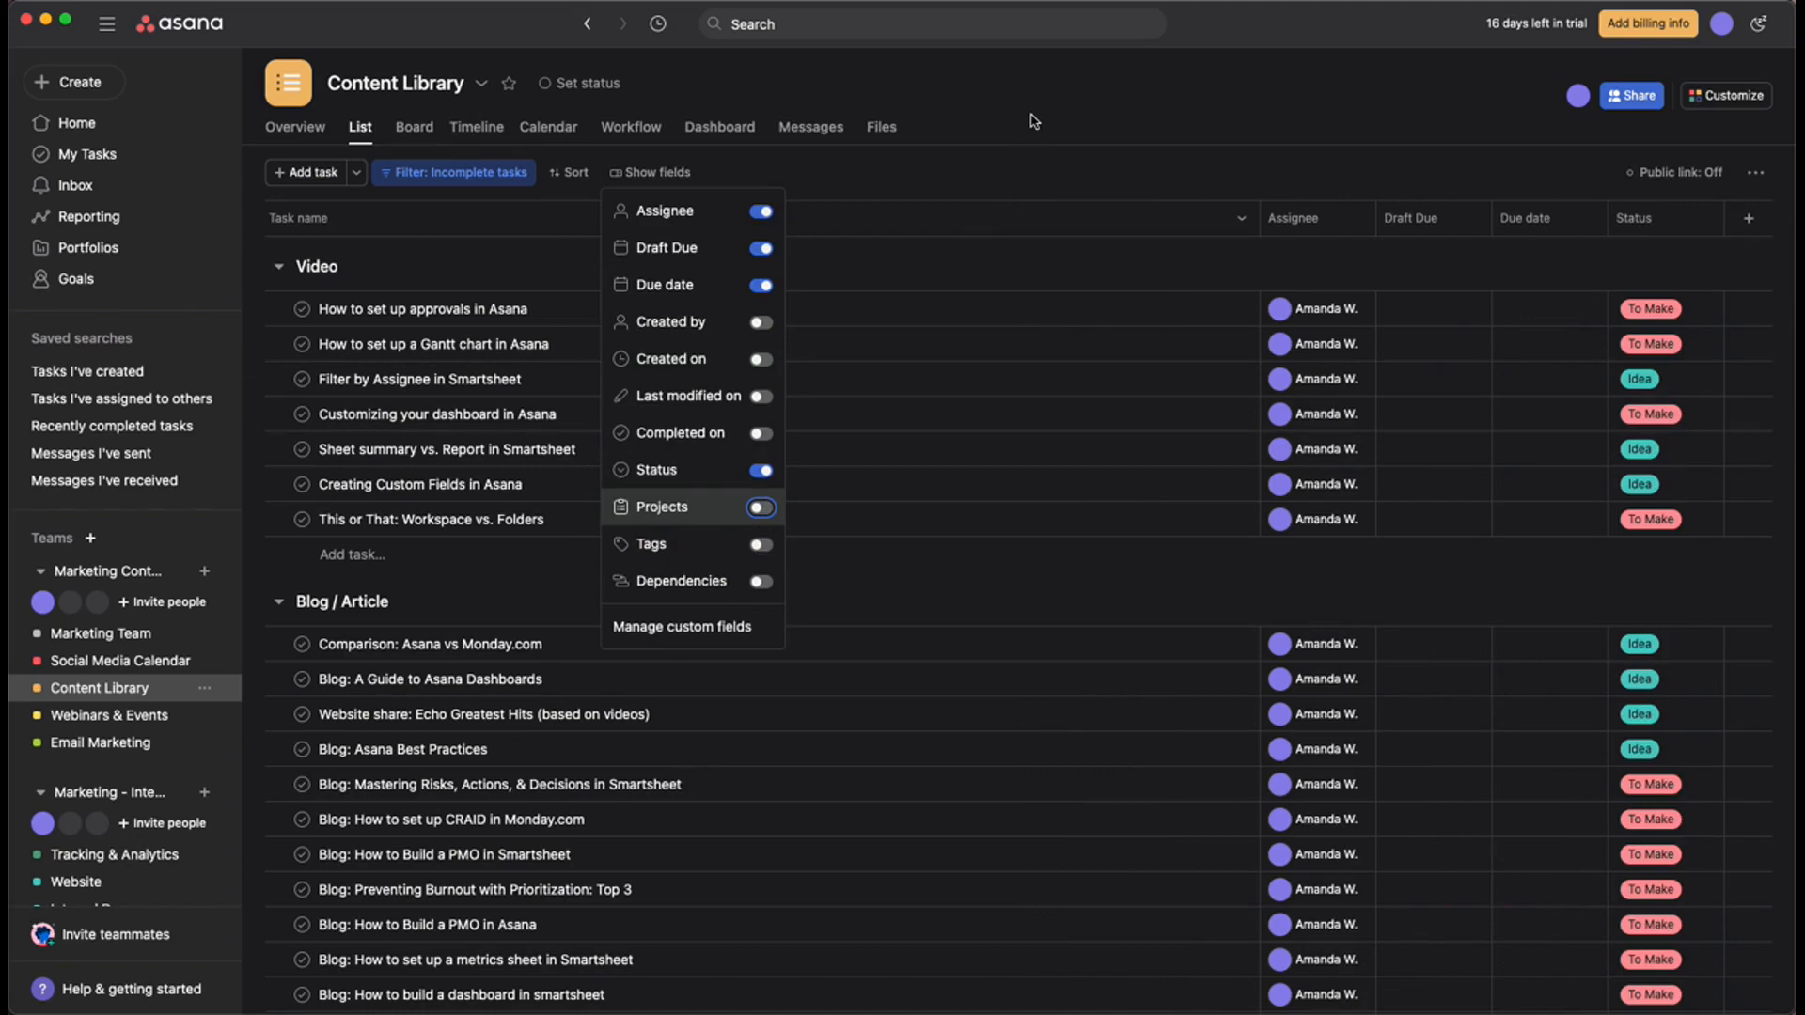
Start a new custom field for the project, titled Priority, with the Single-select field type.
click(713, 630)
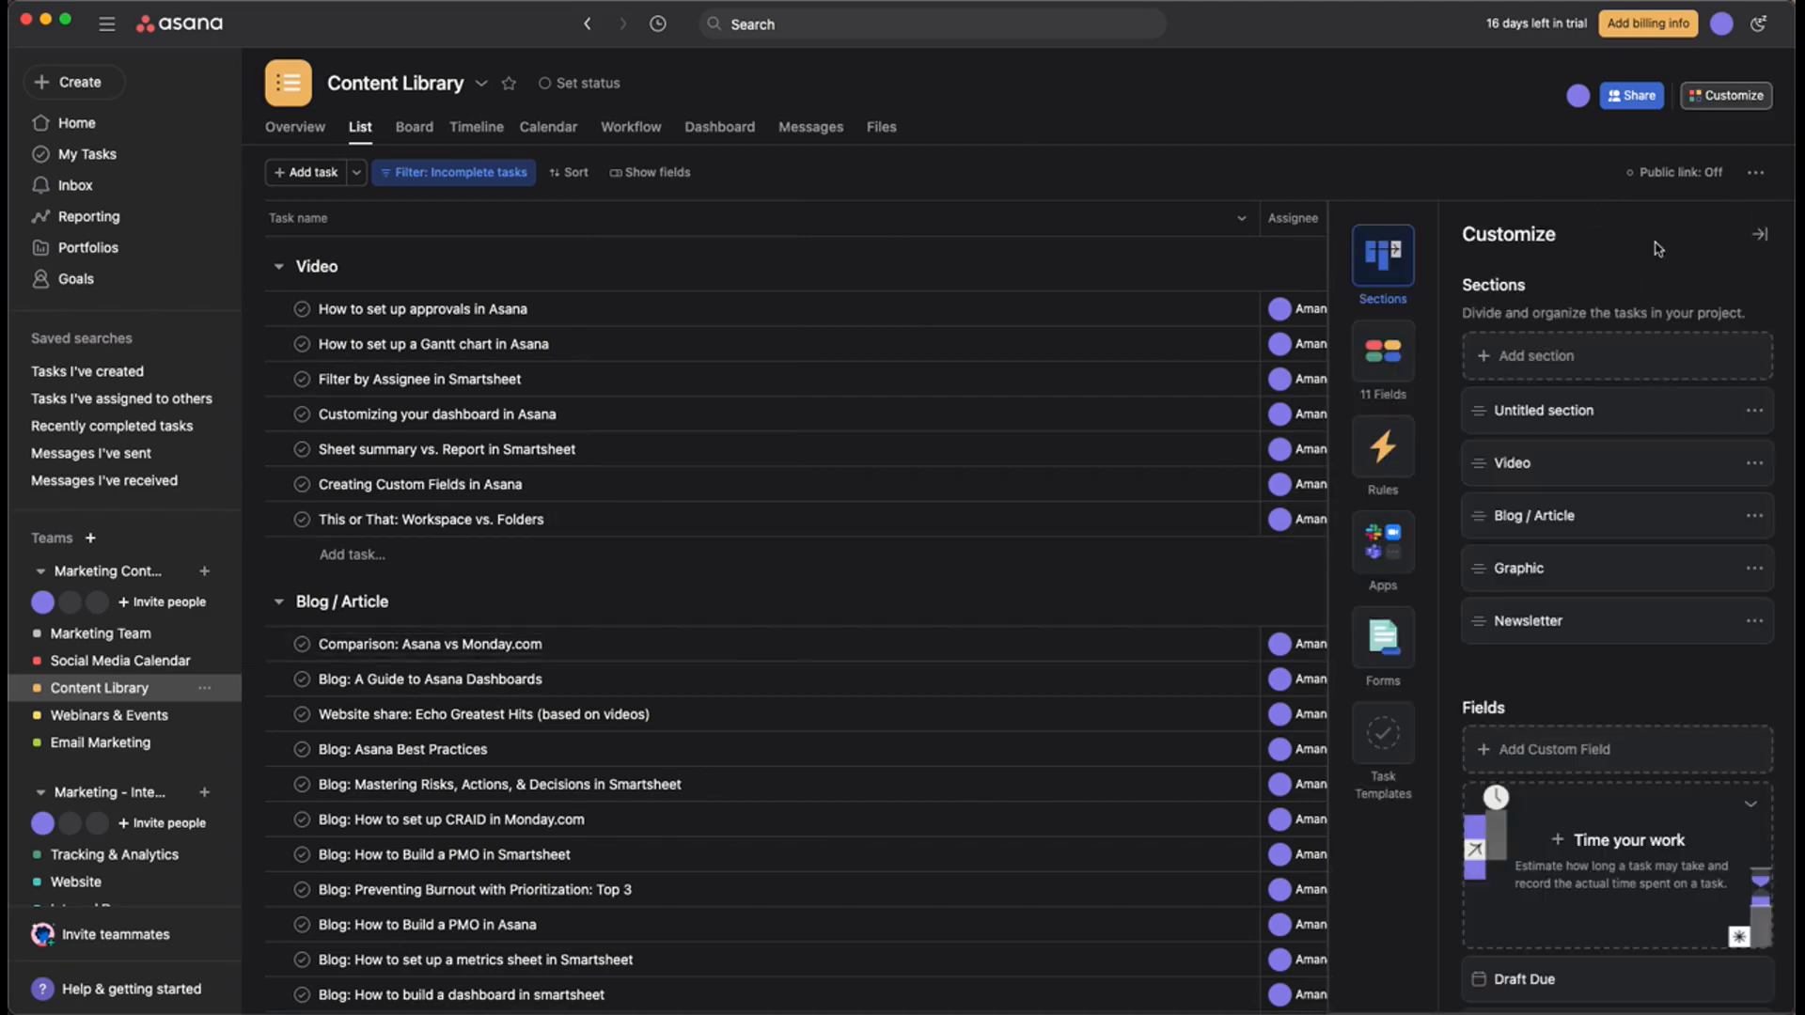
click(1188, 181)
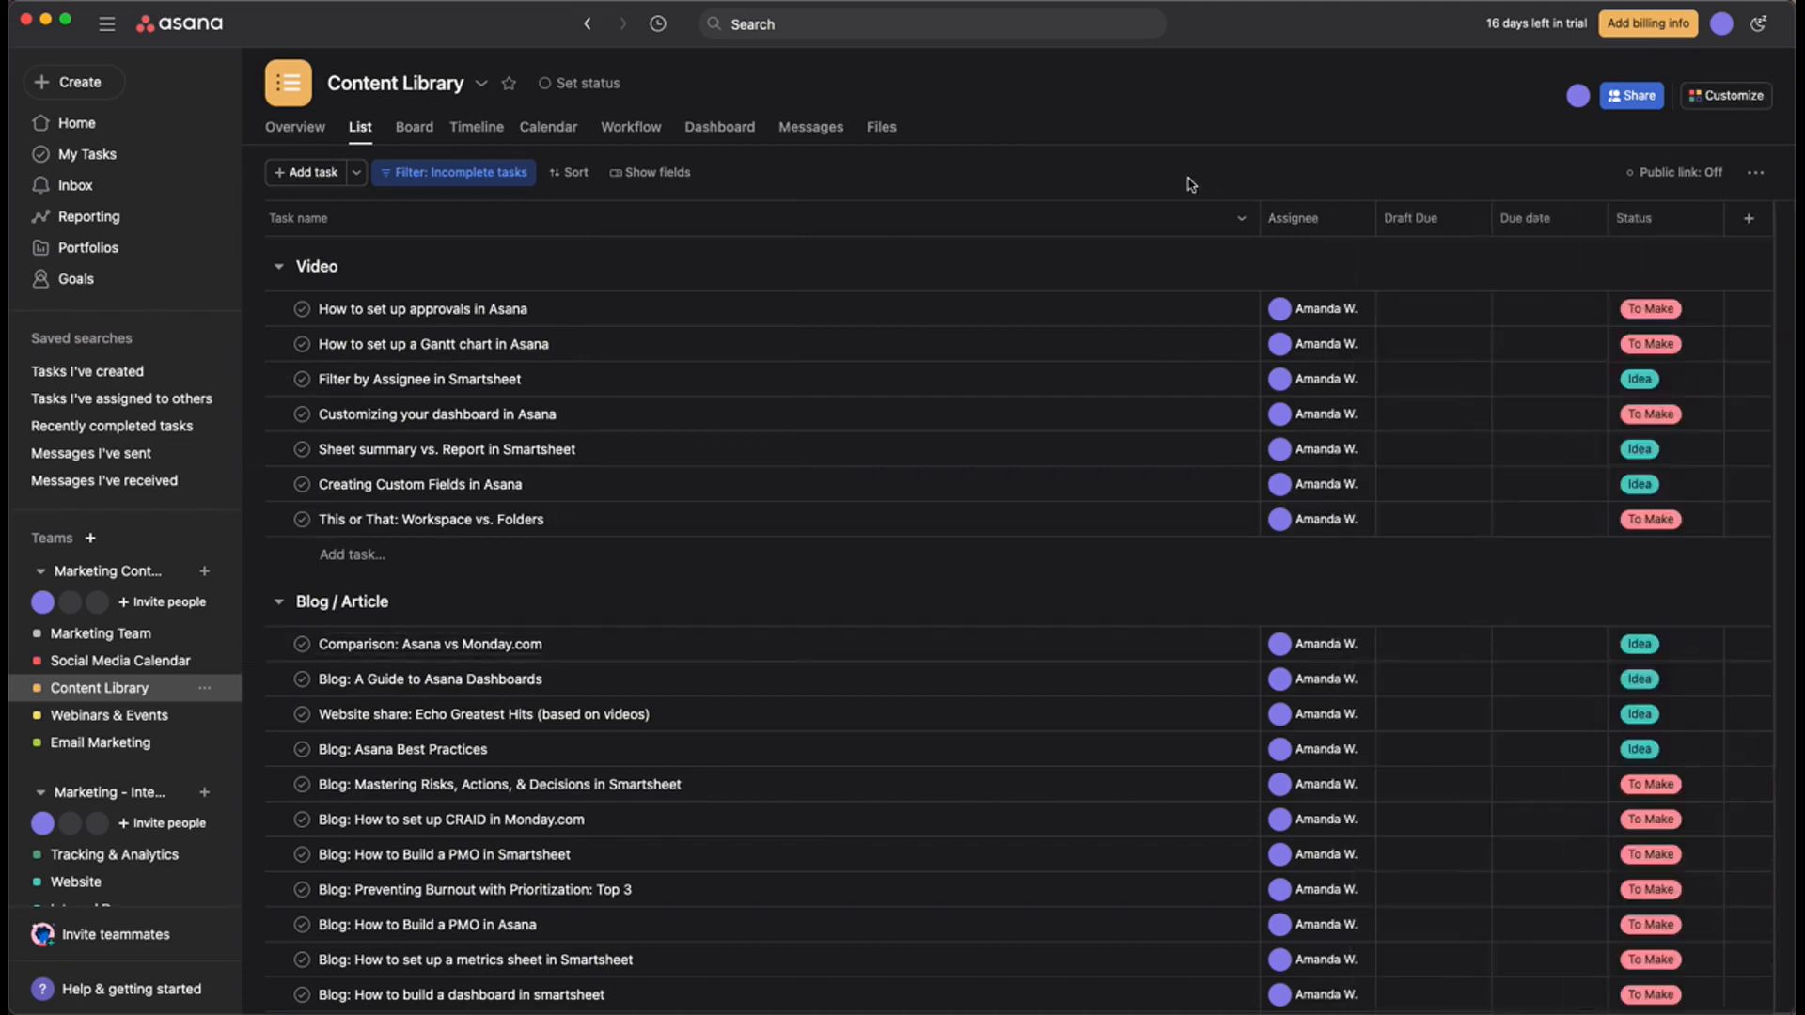
click(1704, 98)
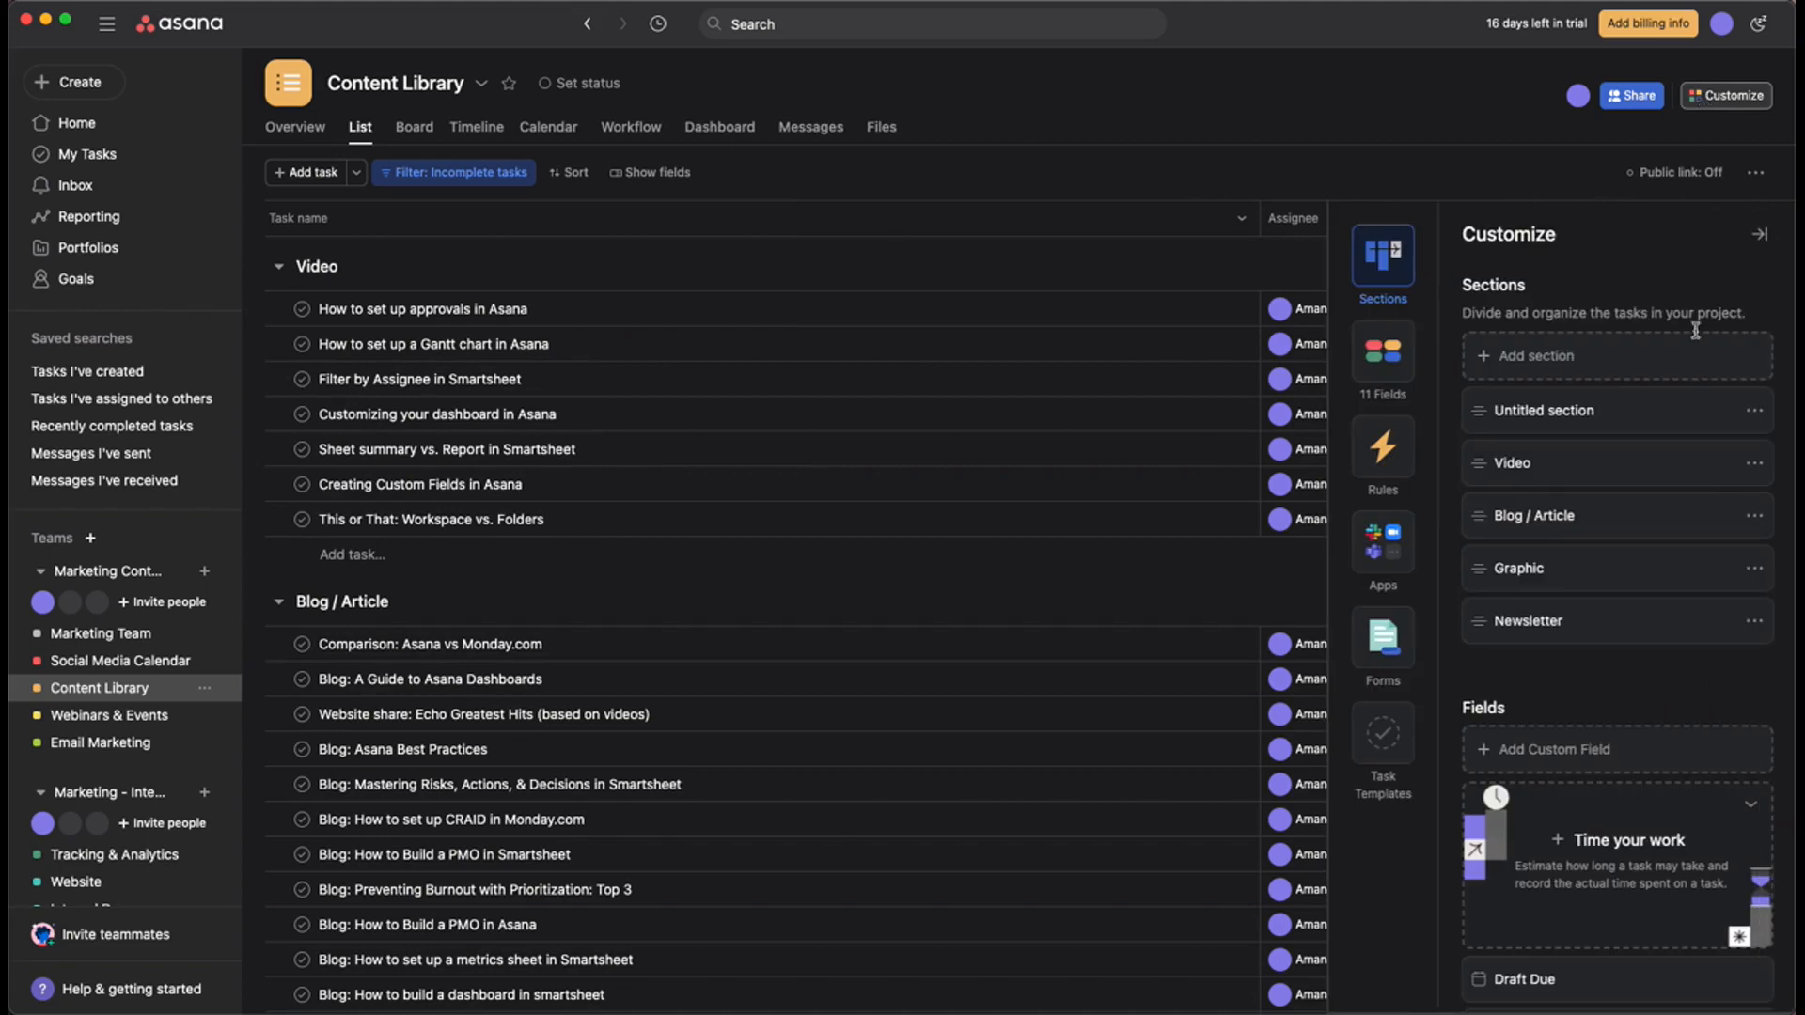
scroll(1689, 329, down, 4)
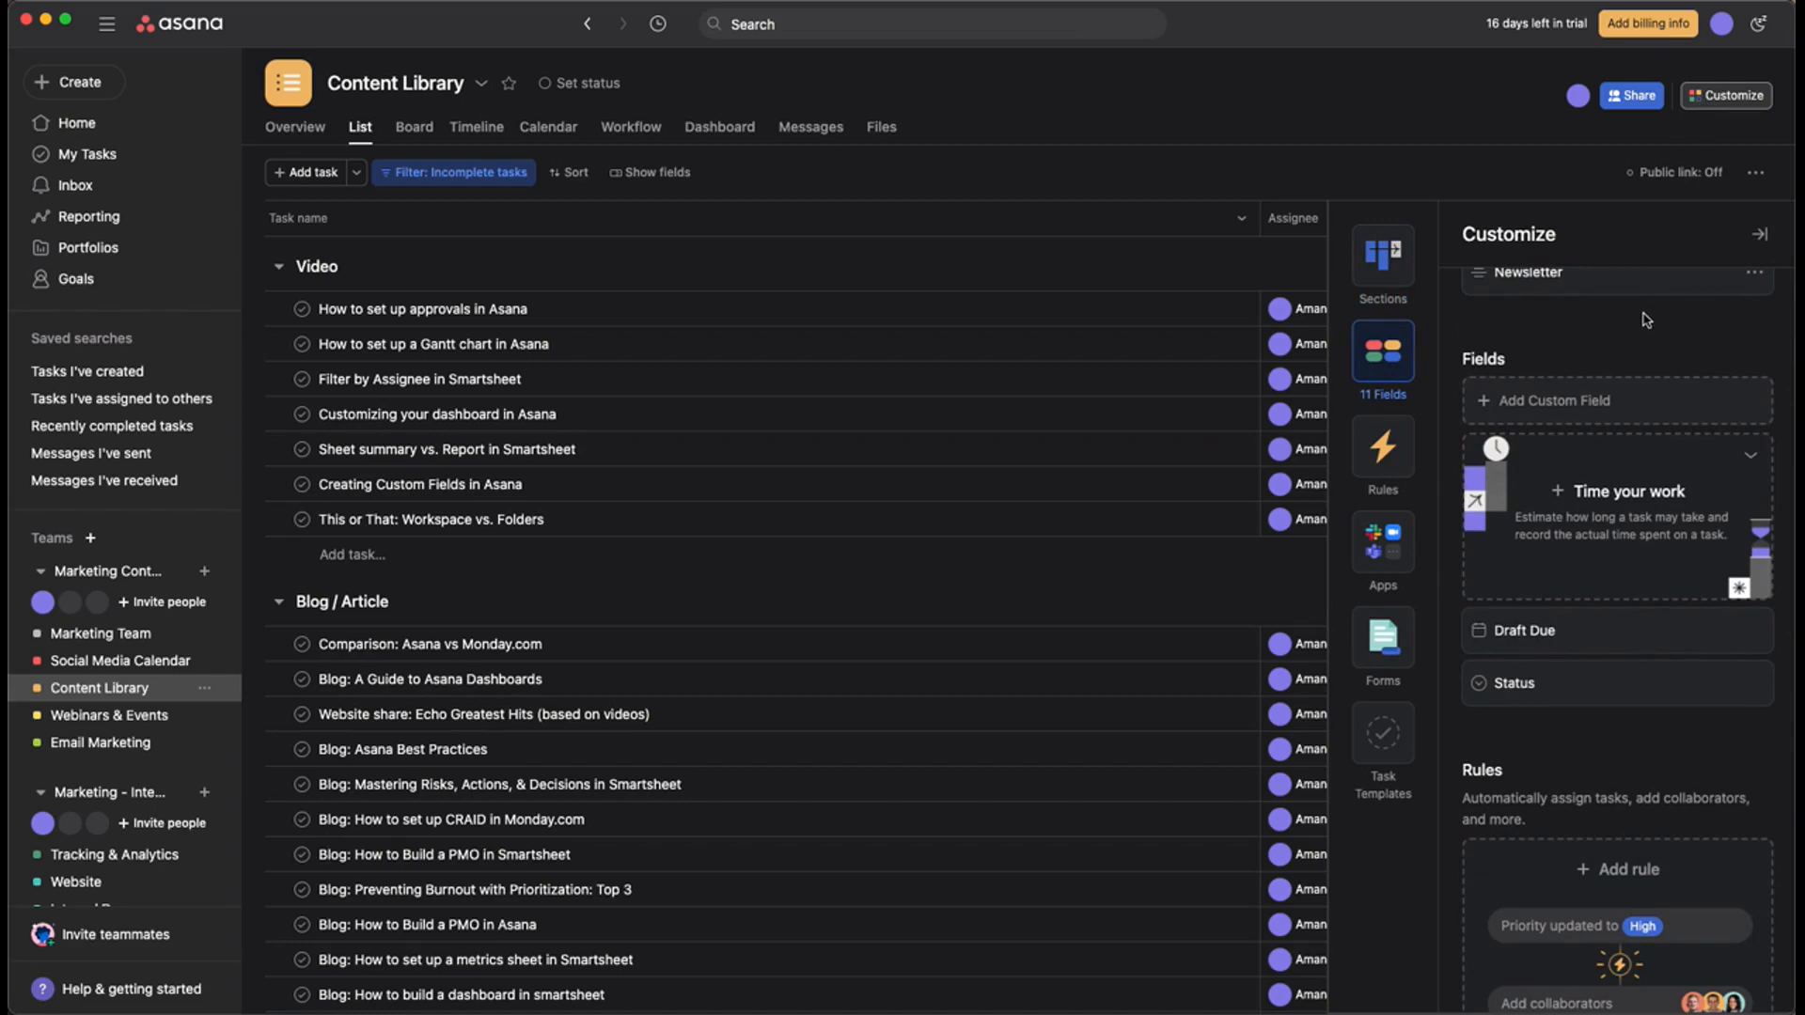
scroll(1646, 321, down, 1)
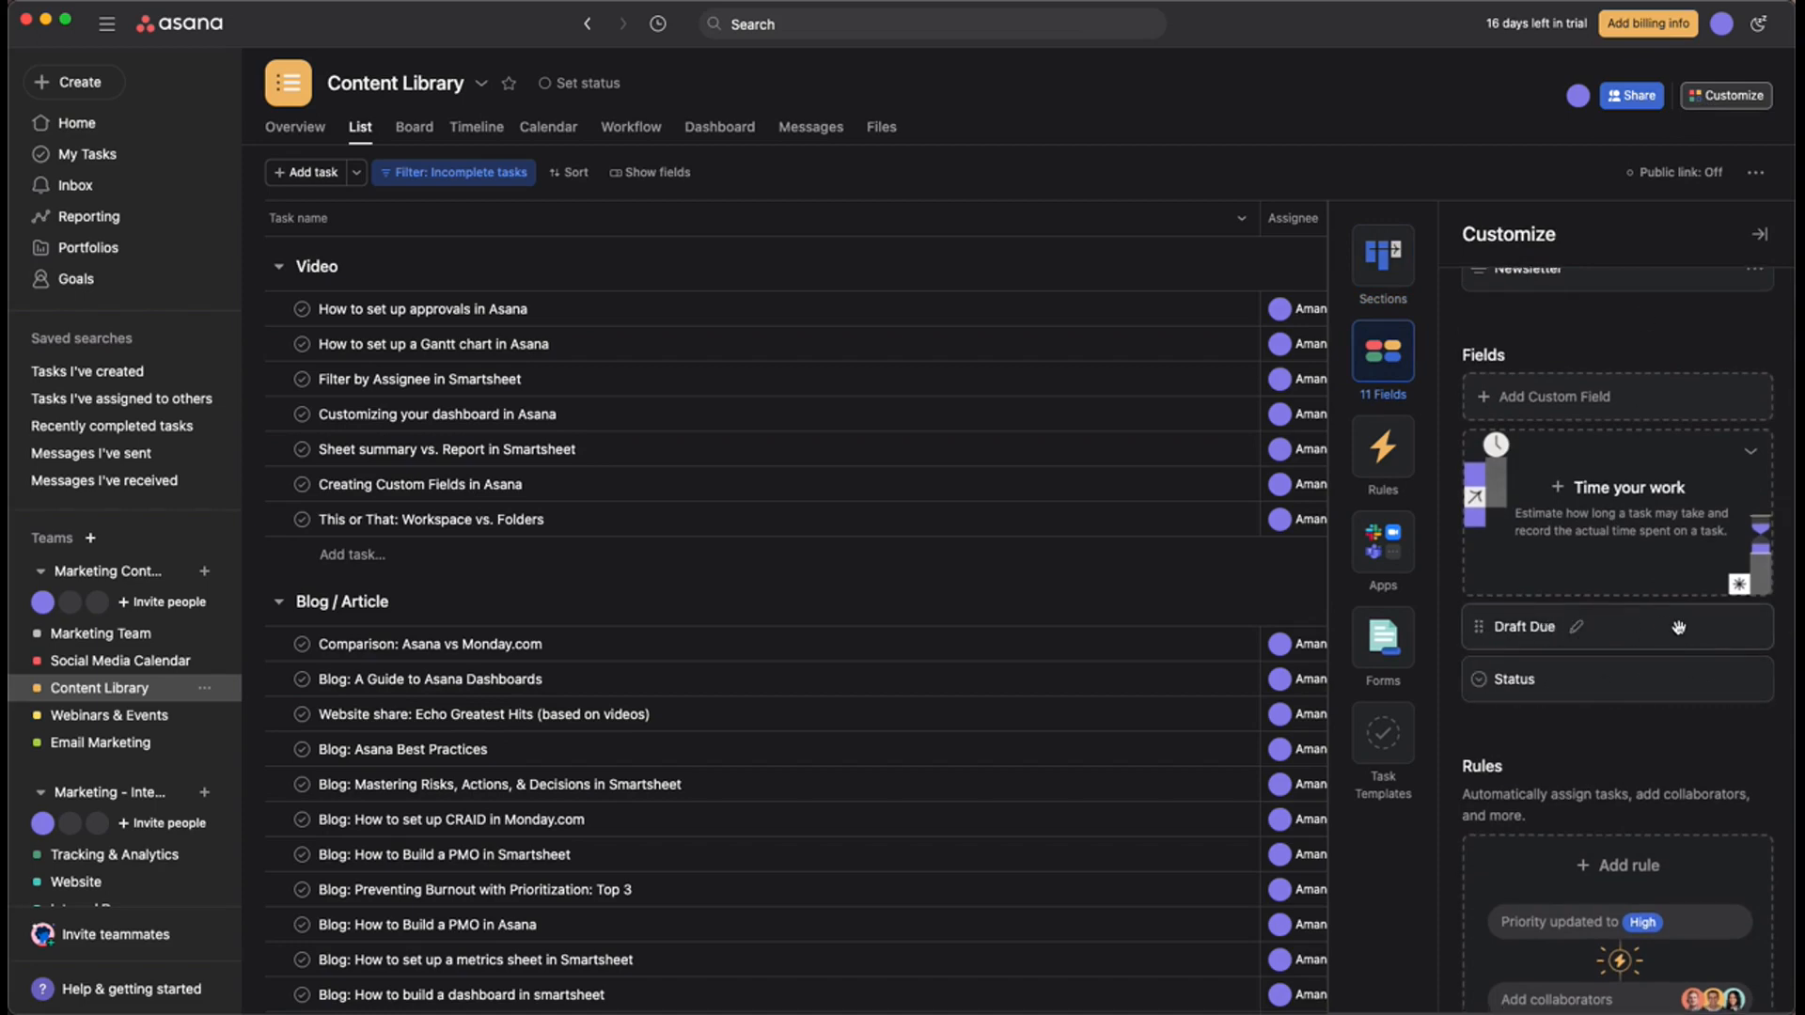
click(1646, 399)
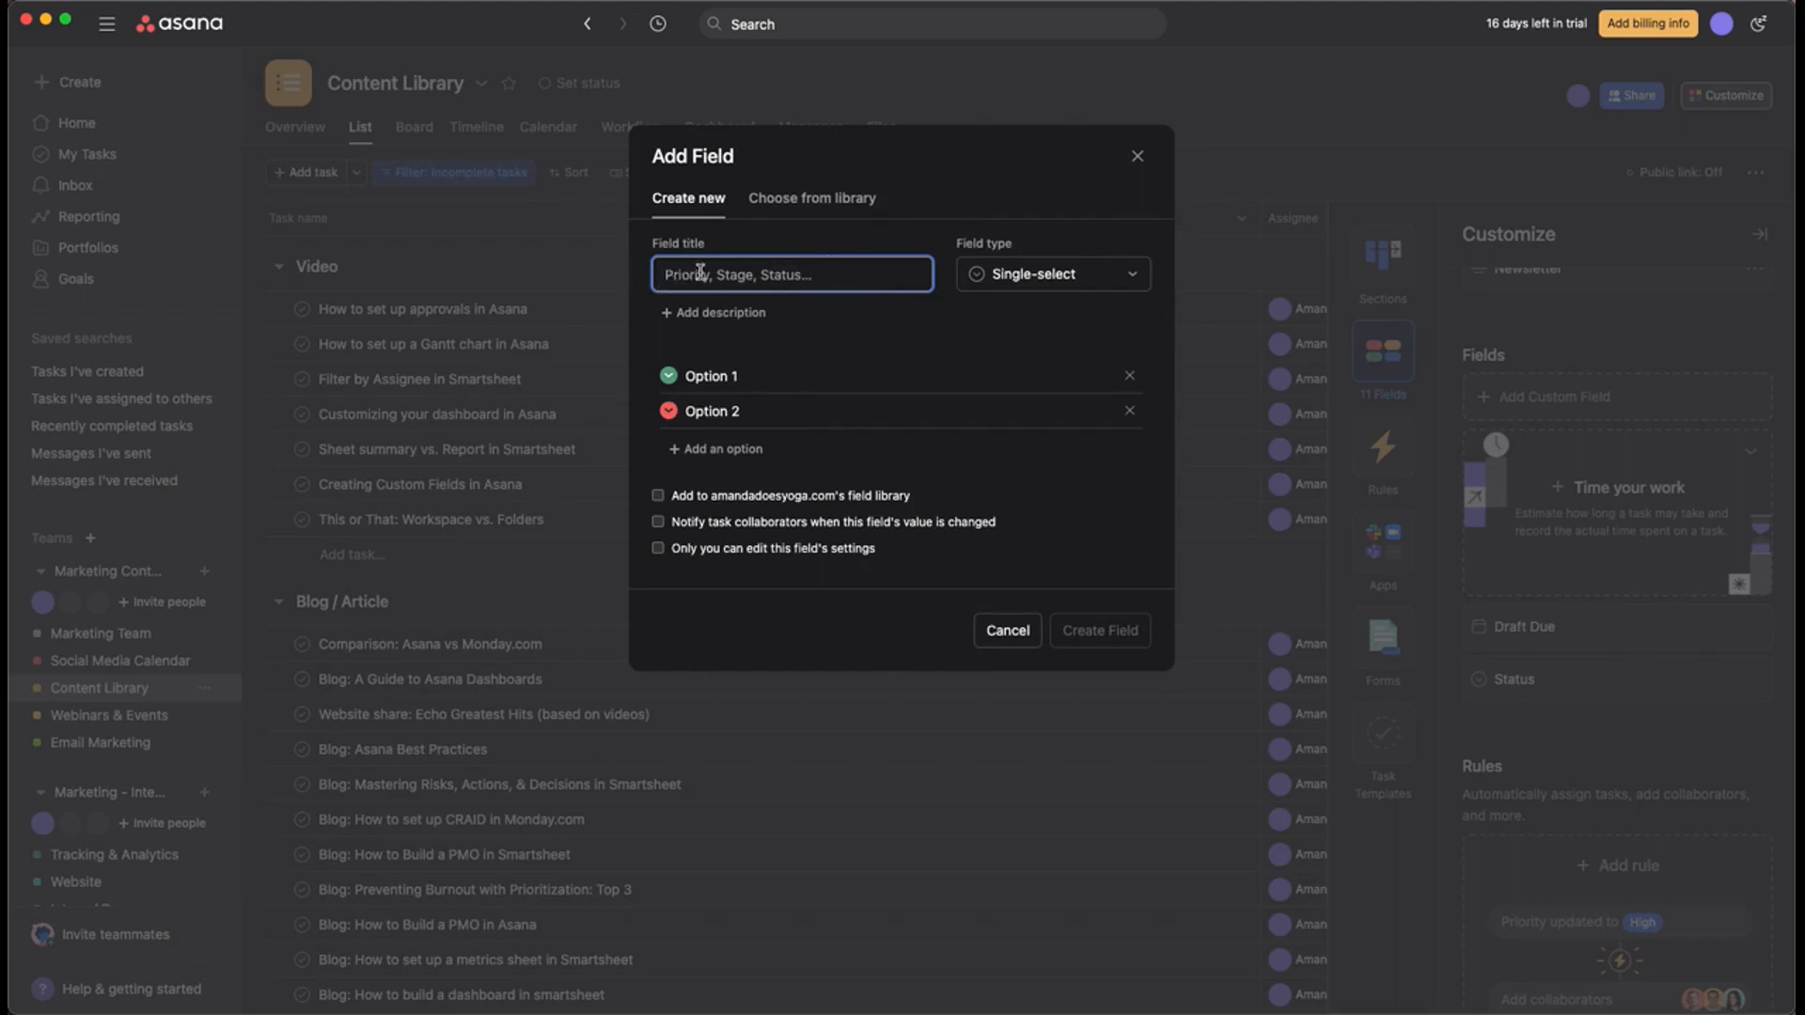
text(Priority)
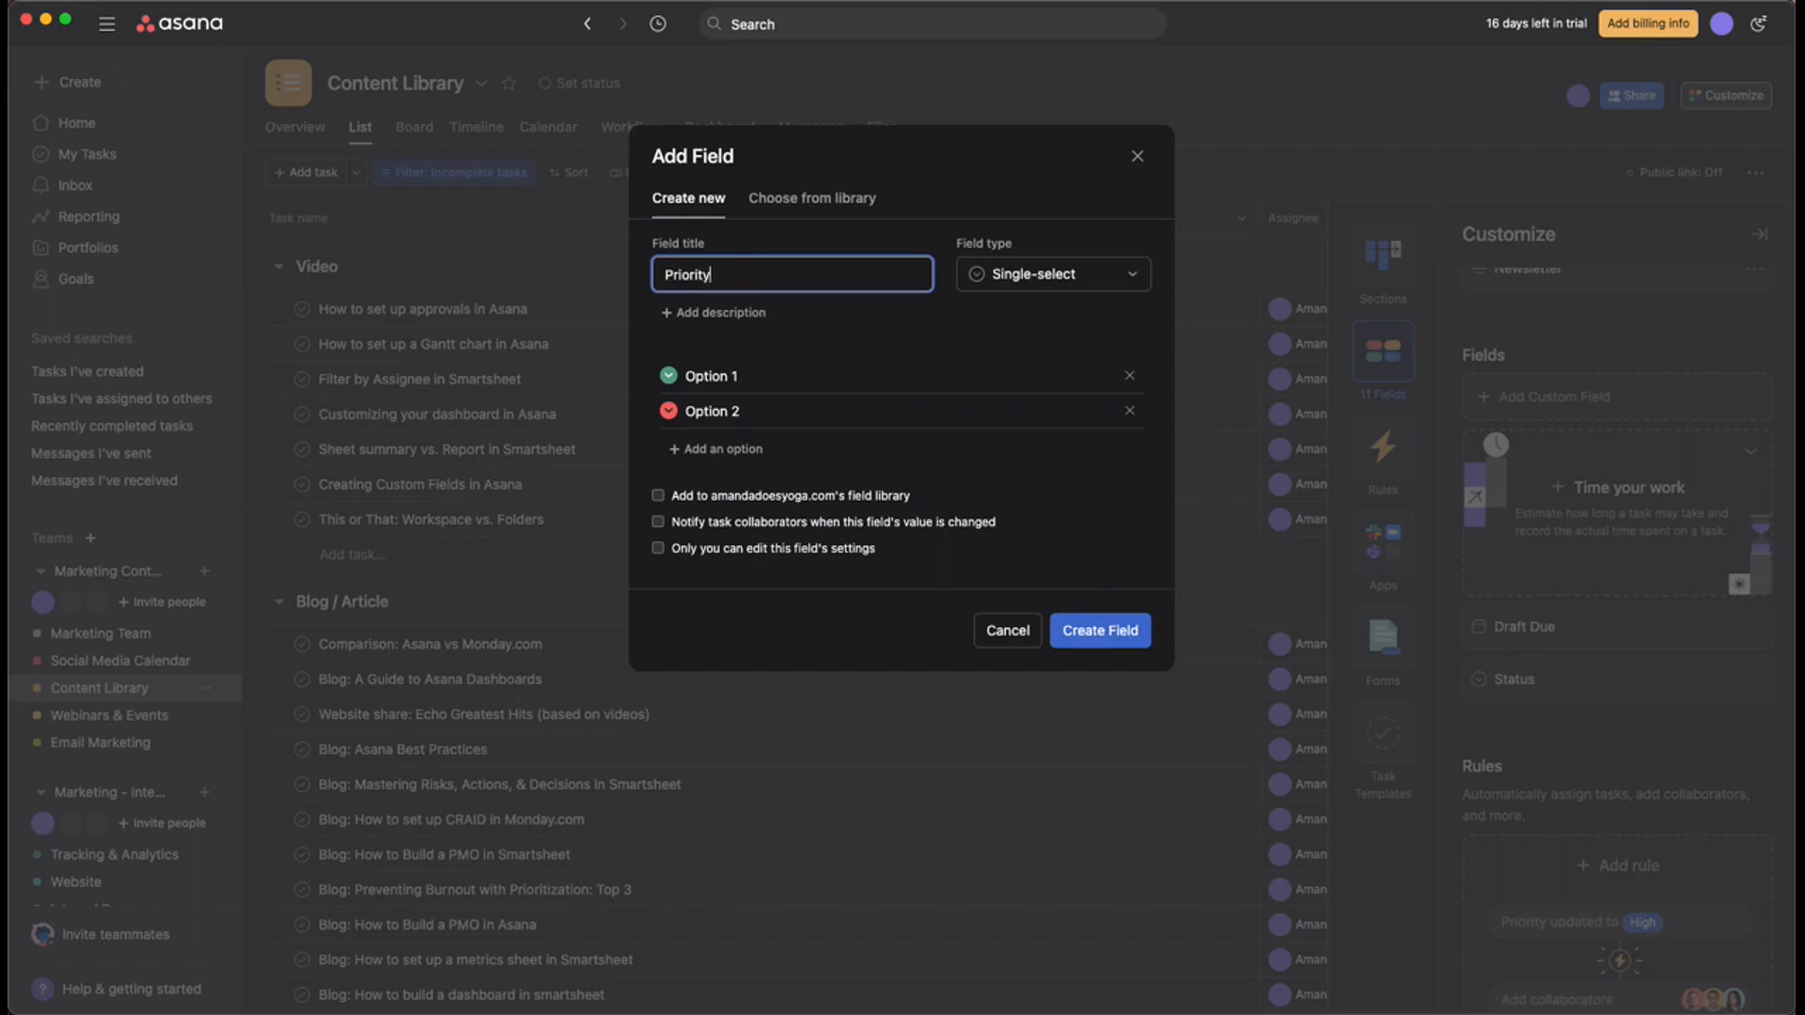
click(832, 311)
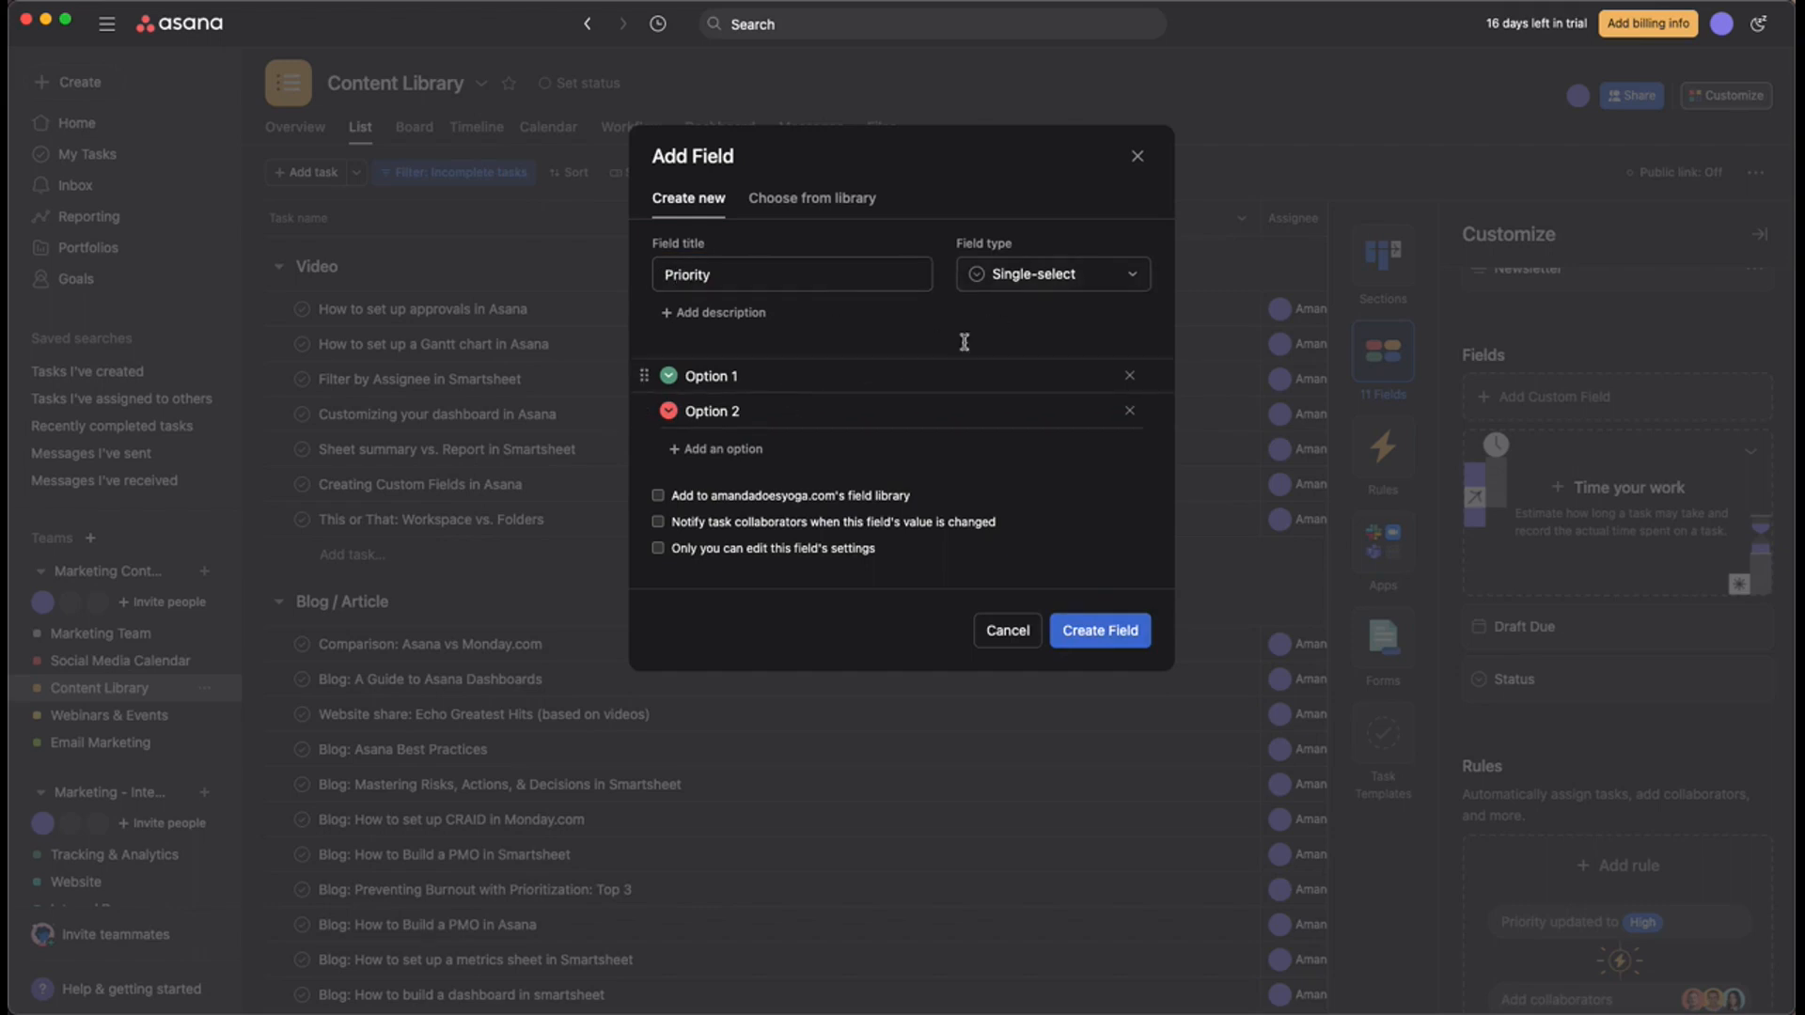
click(1043, 290)
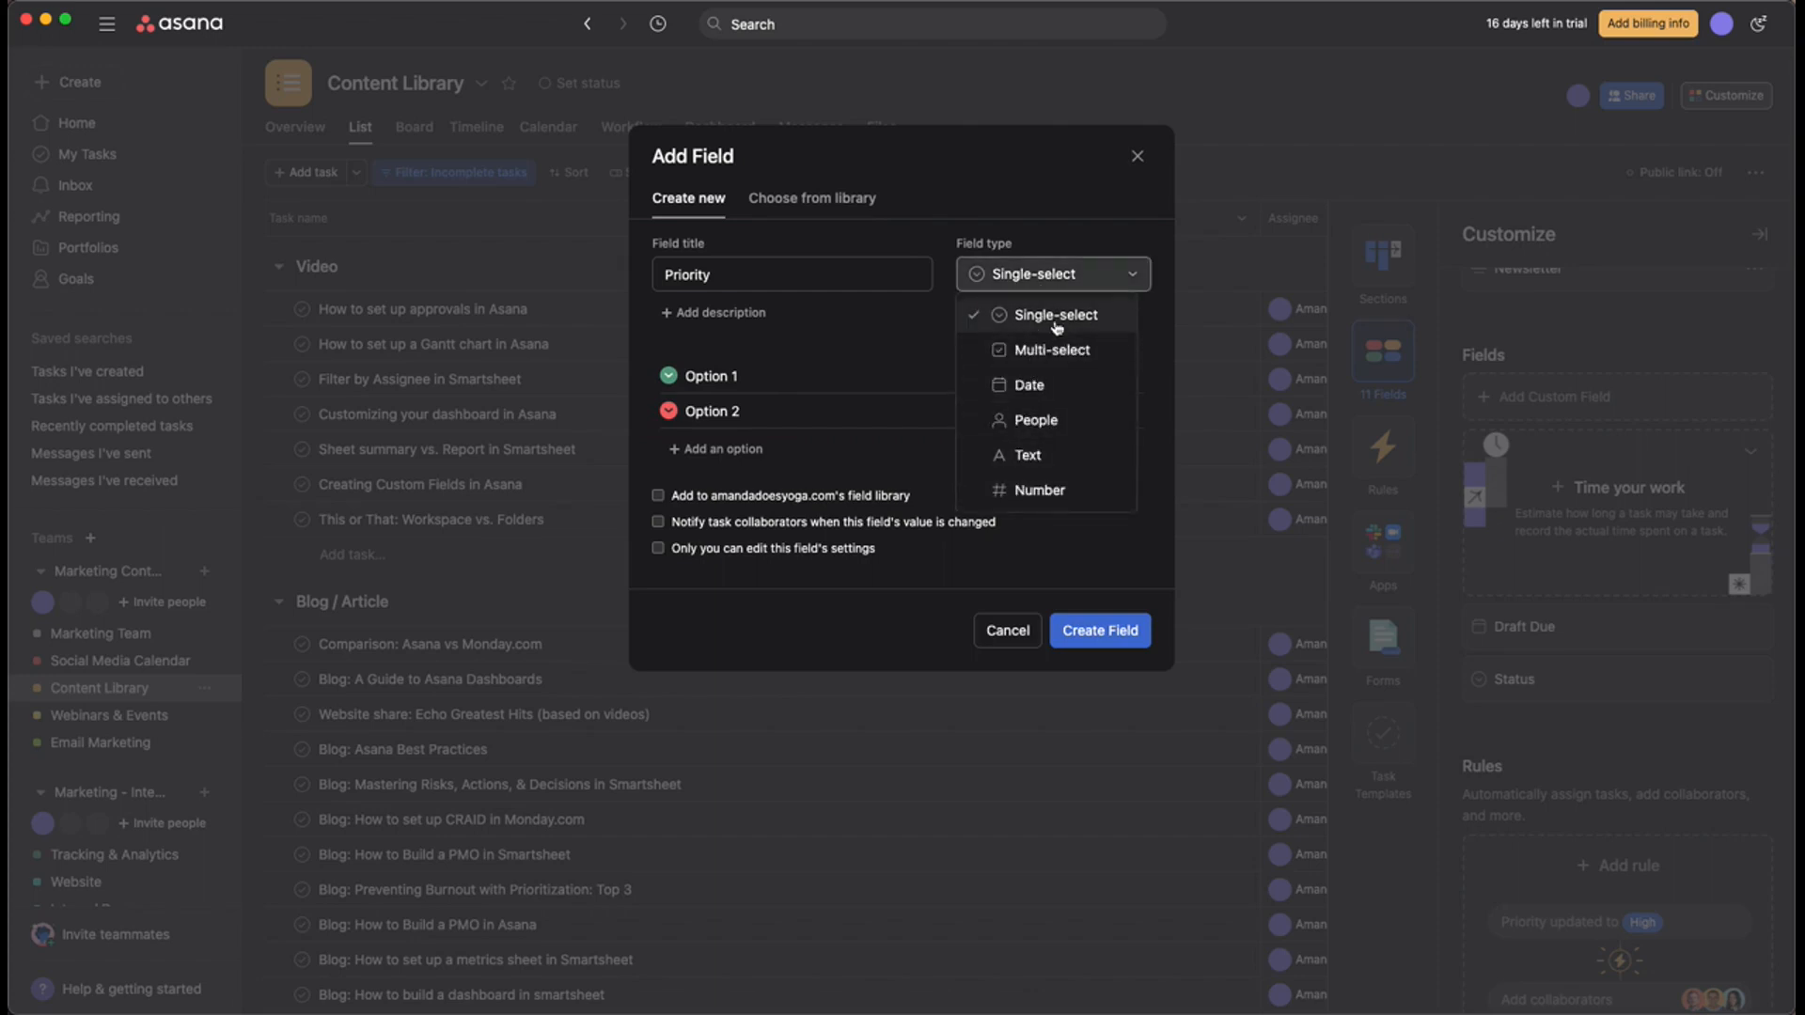
click(859, 329)
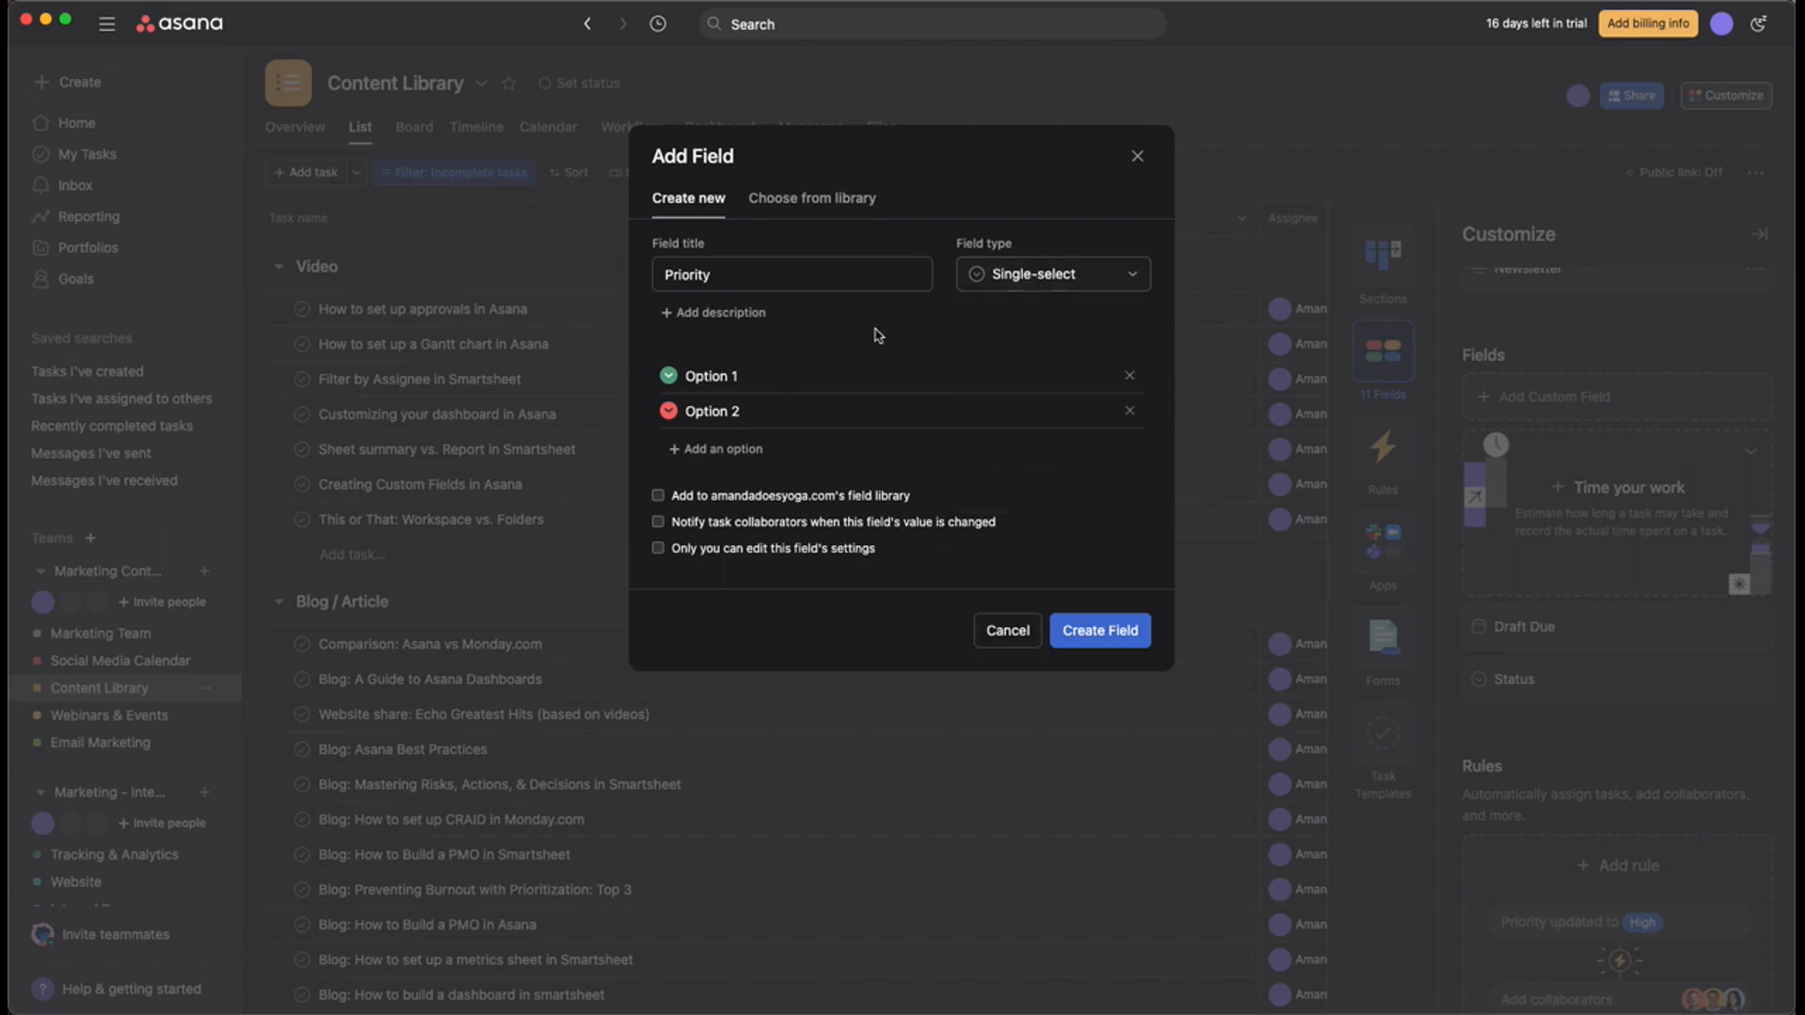
Rename the red Option 2 as "1 - High" and move it above Option 1.
click(720, 411)
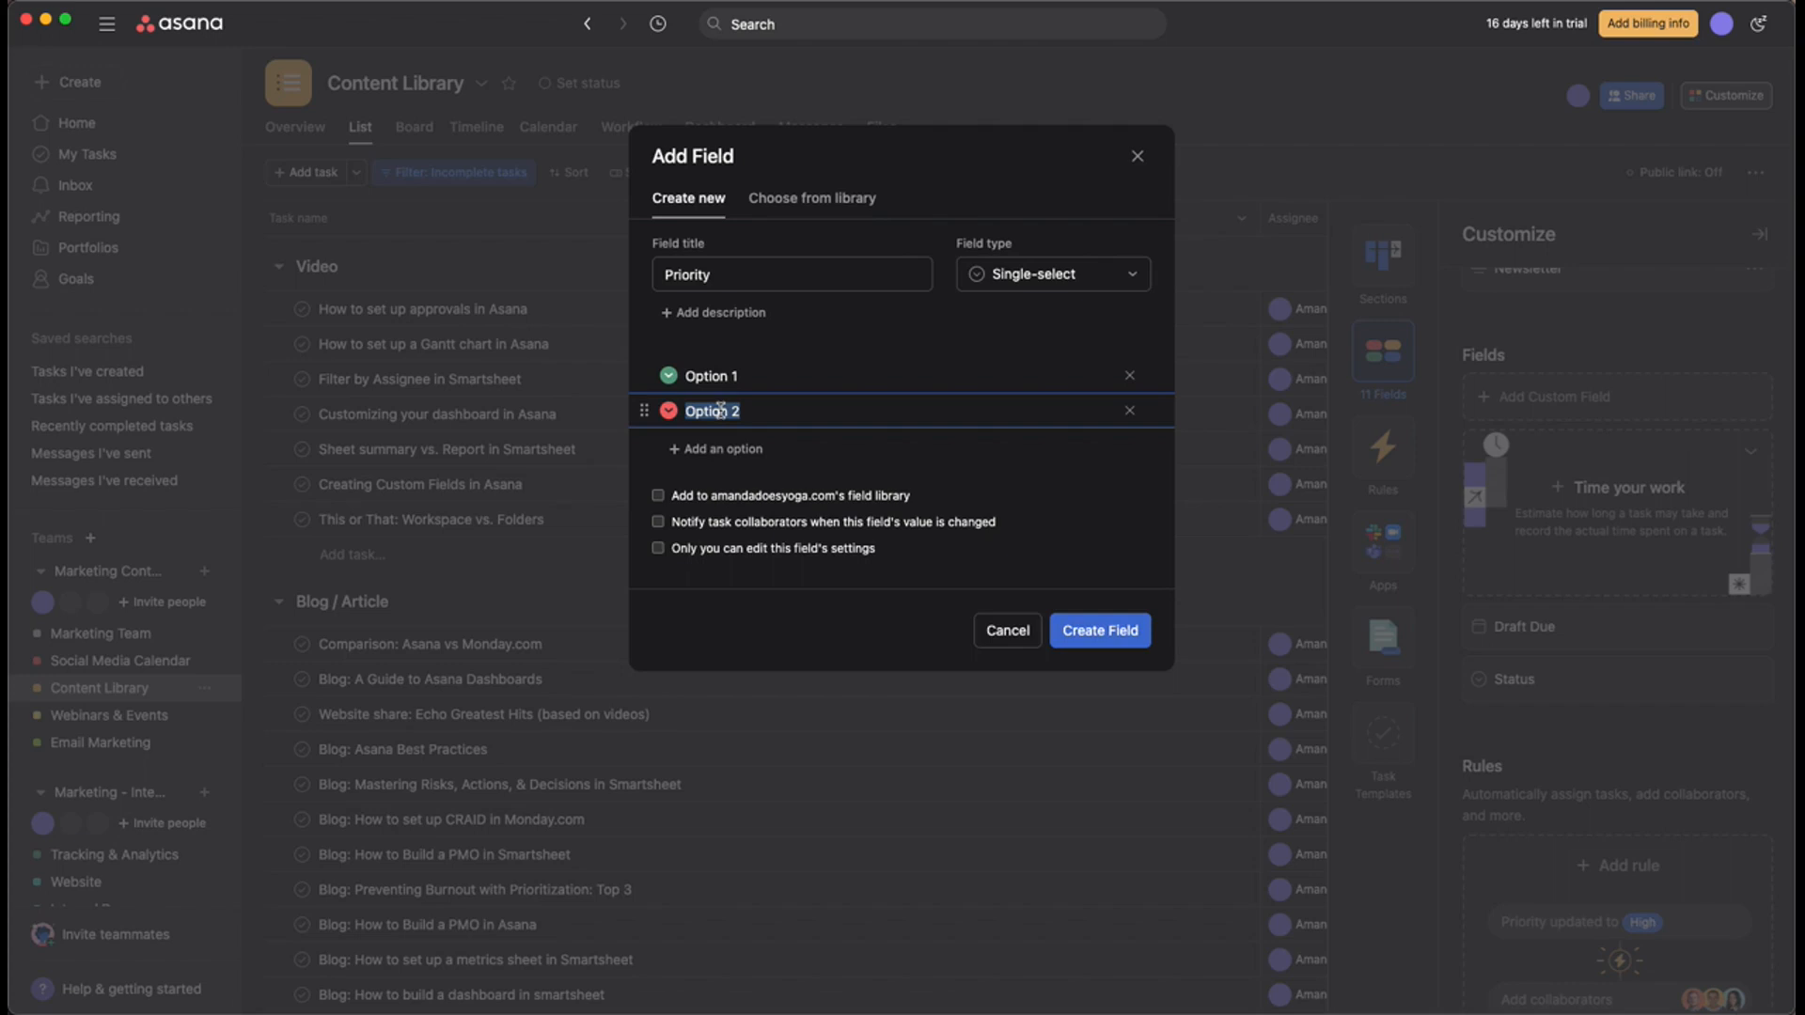
text(1 - High)
click(1022, 496)
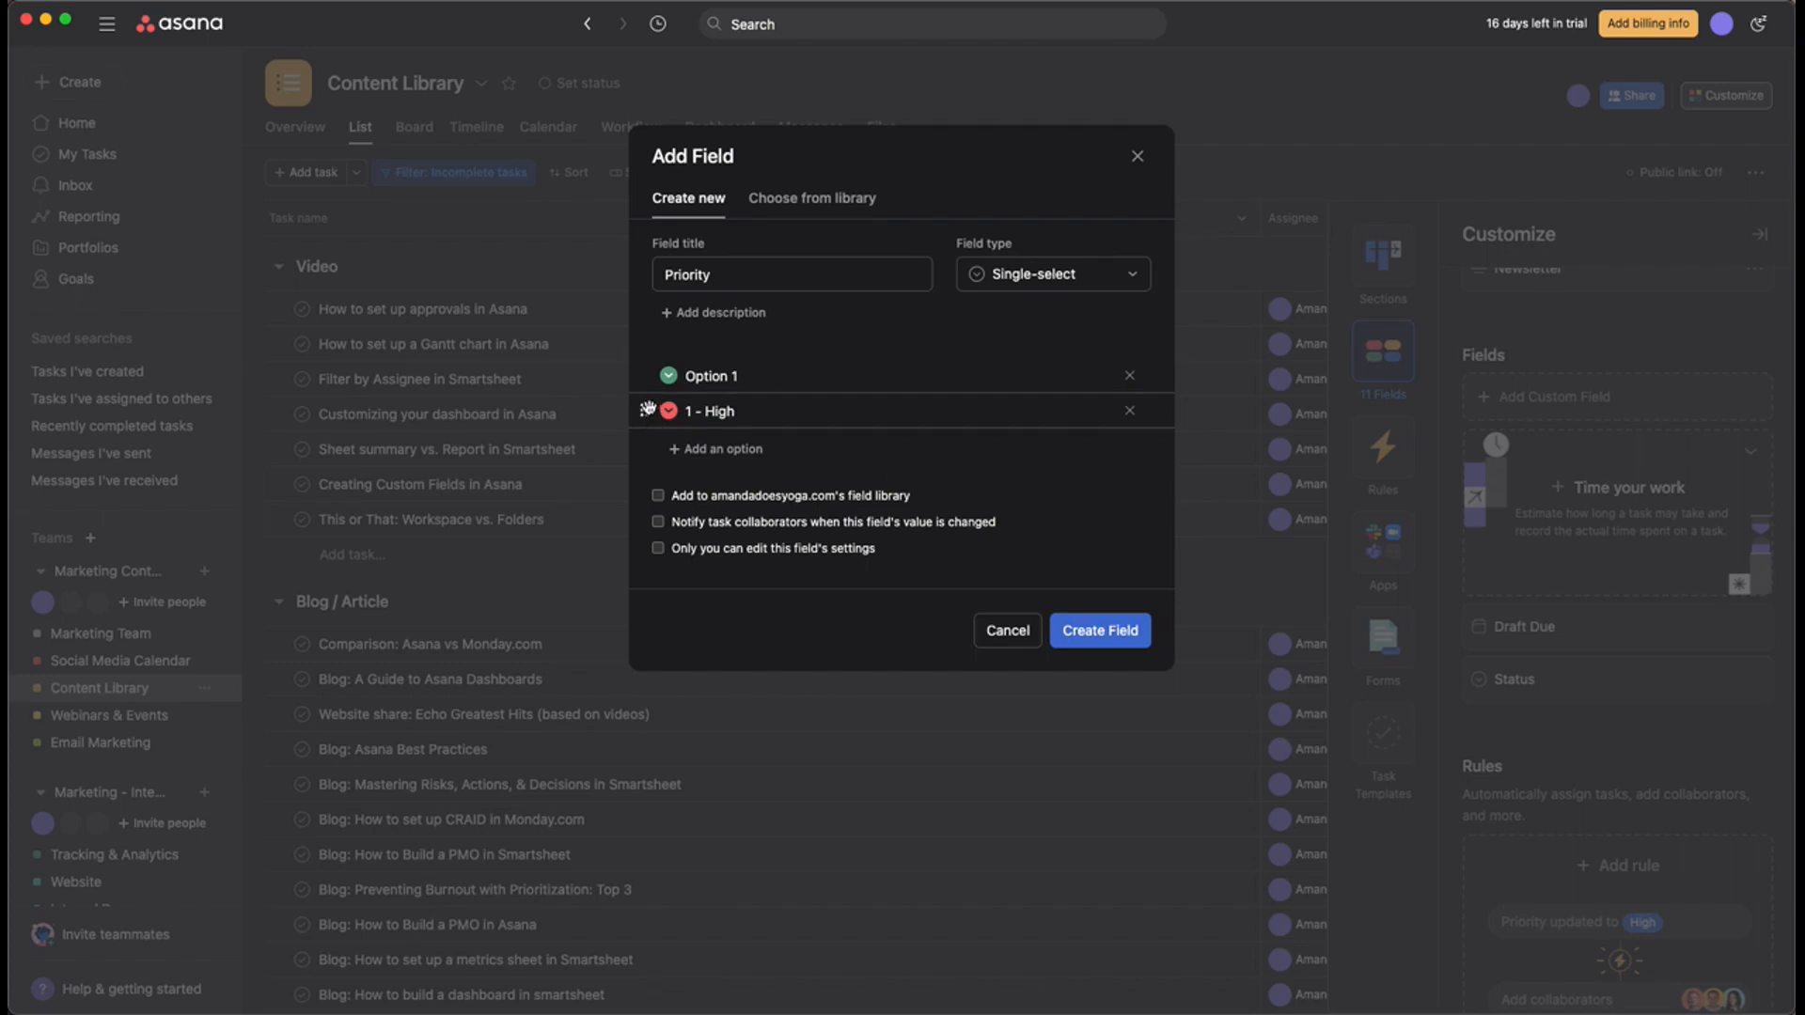
drag(645, 411, 649, 376)
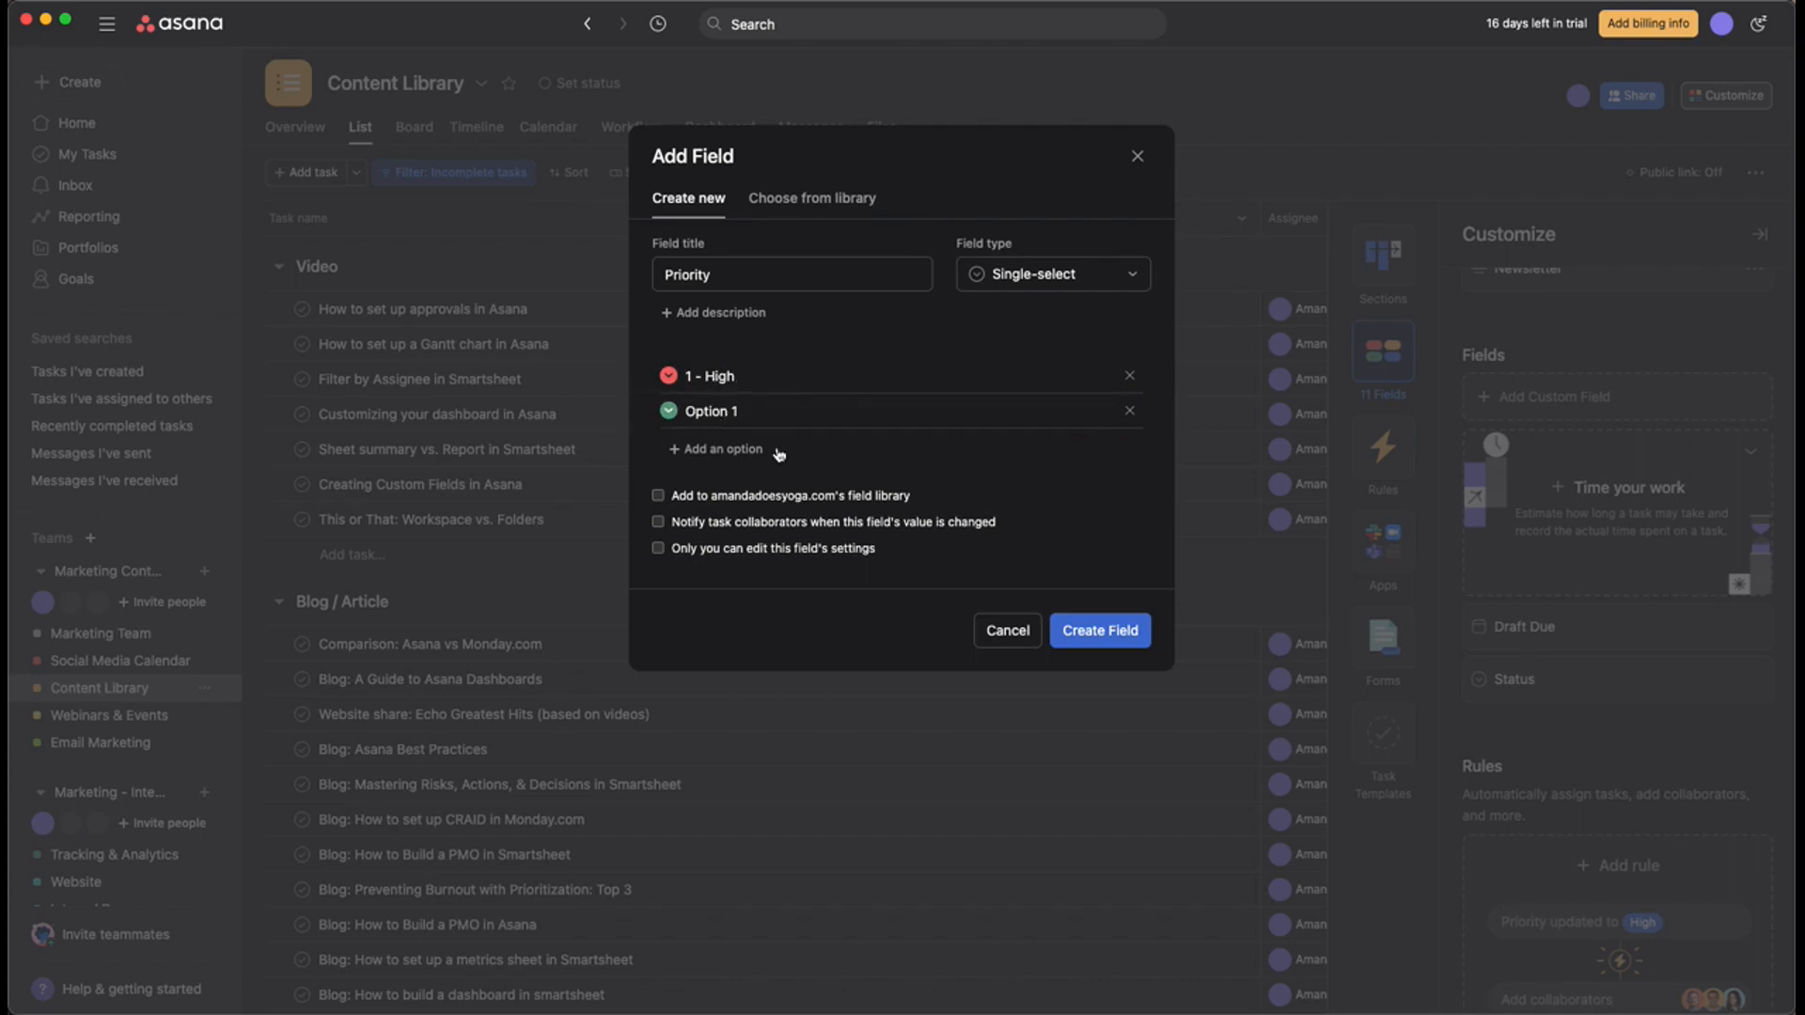
Rename Option 1 as "2 - Medium" and set its color to yellow-orange.
click(712, 410)
text(2 - Medium)
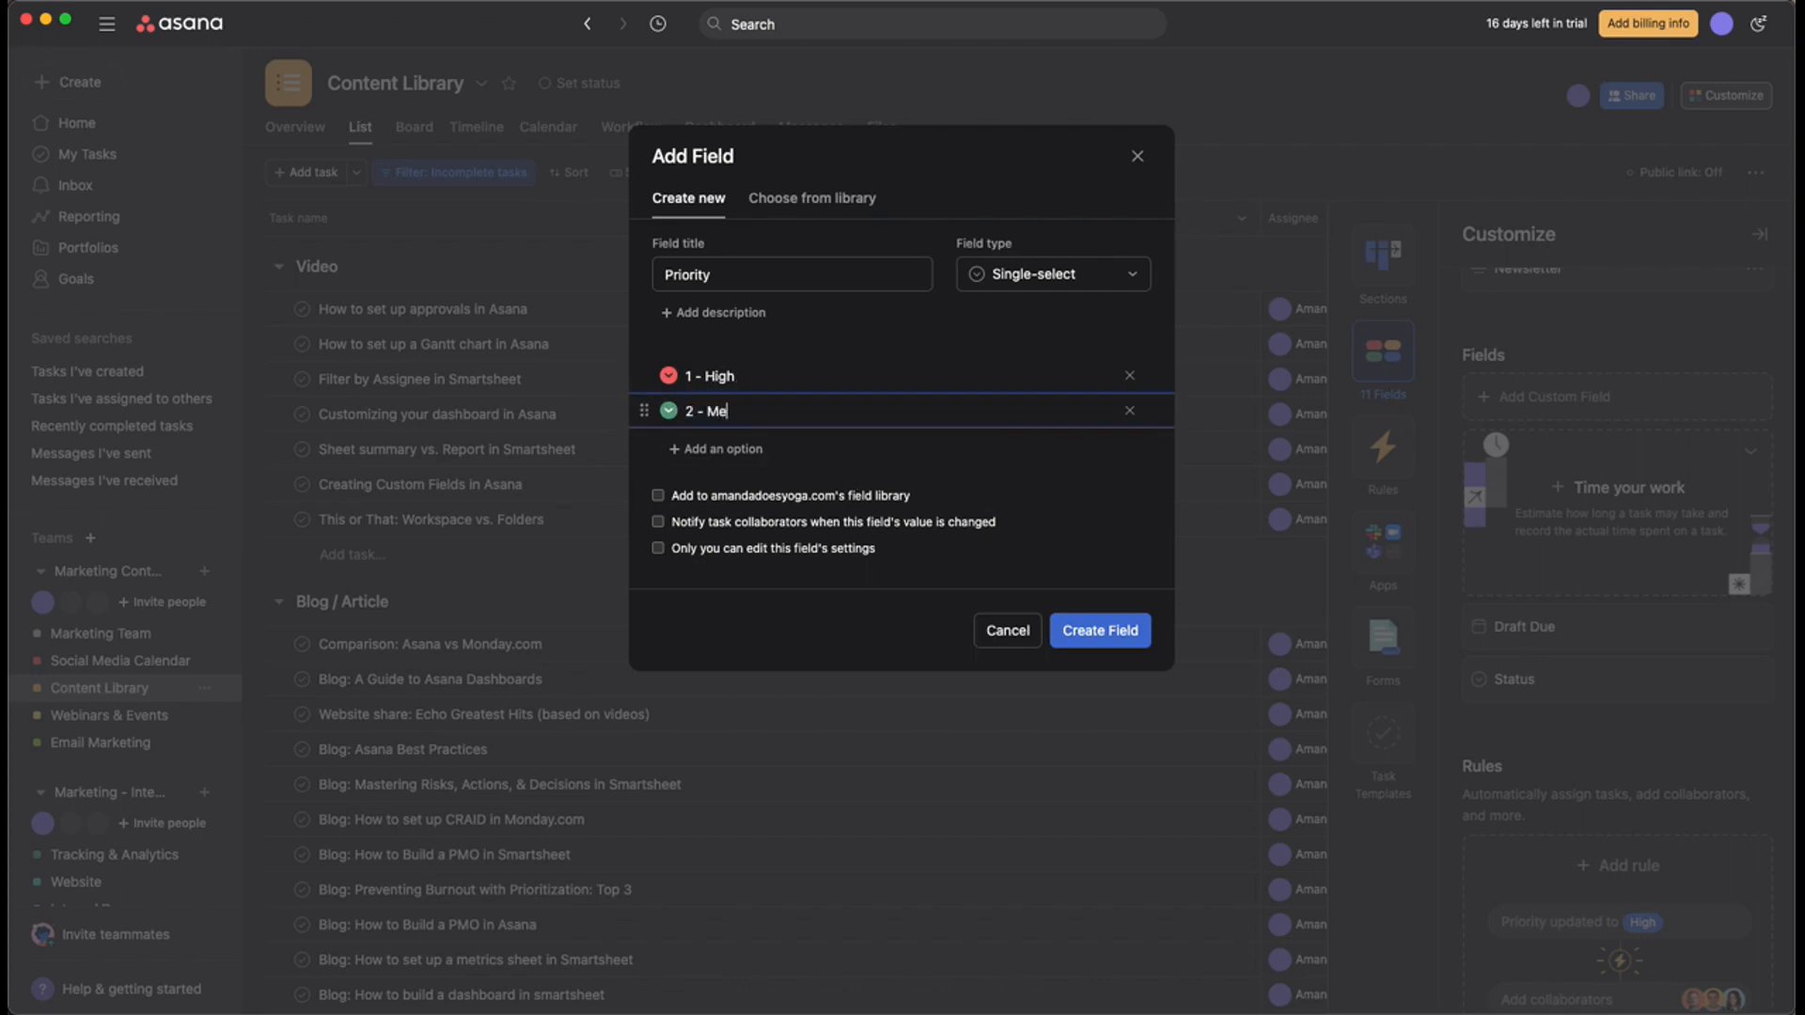
click(668, 410)
click(579, 449)
Add a third option named "3 - Low" and set its color to yellow.
click(715, 448)
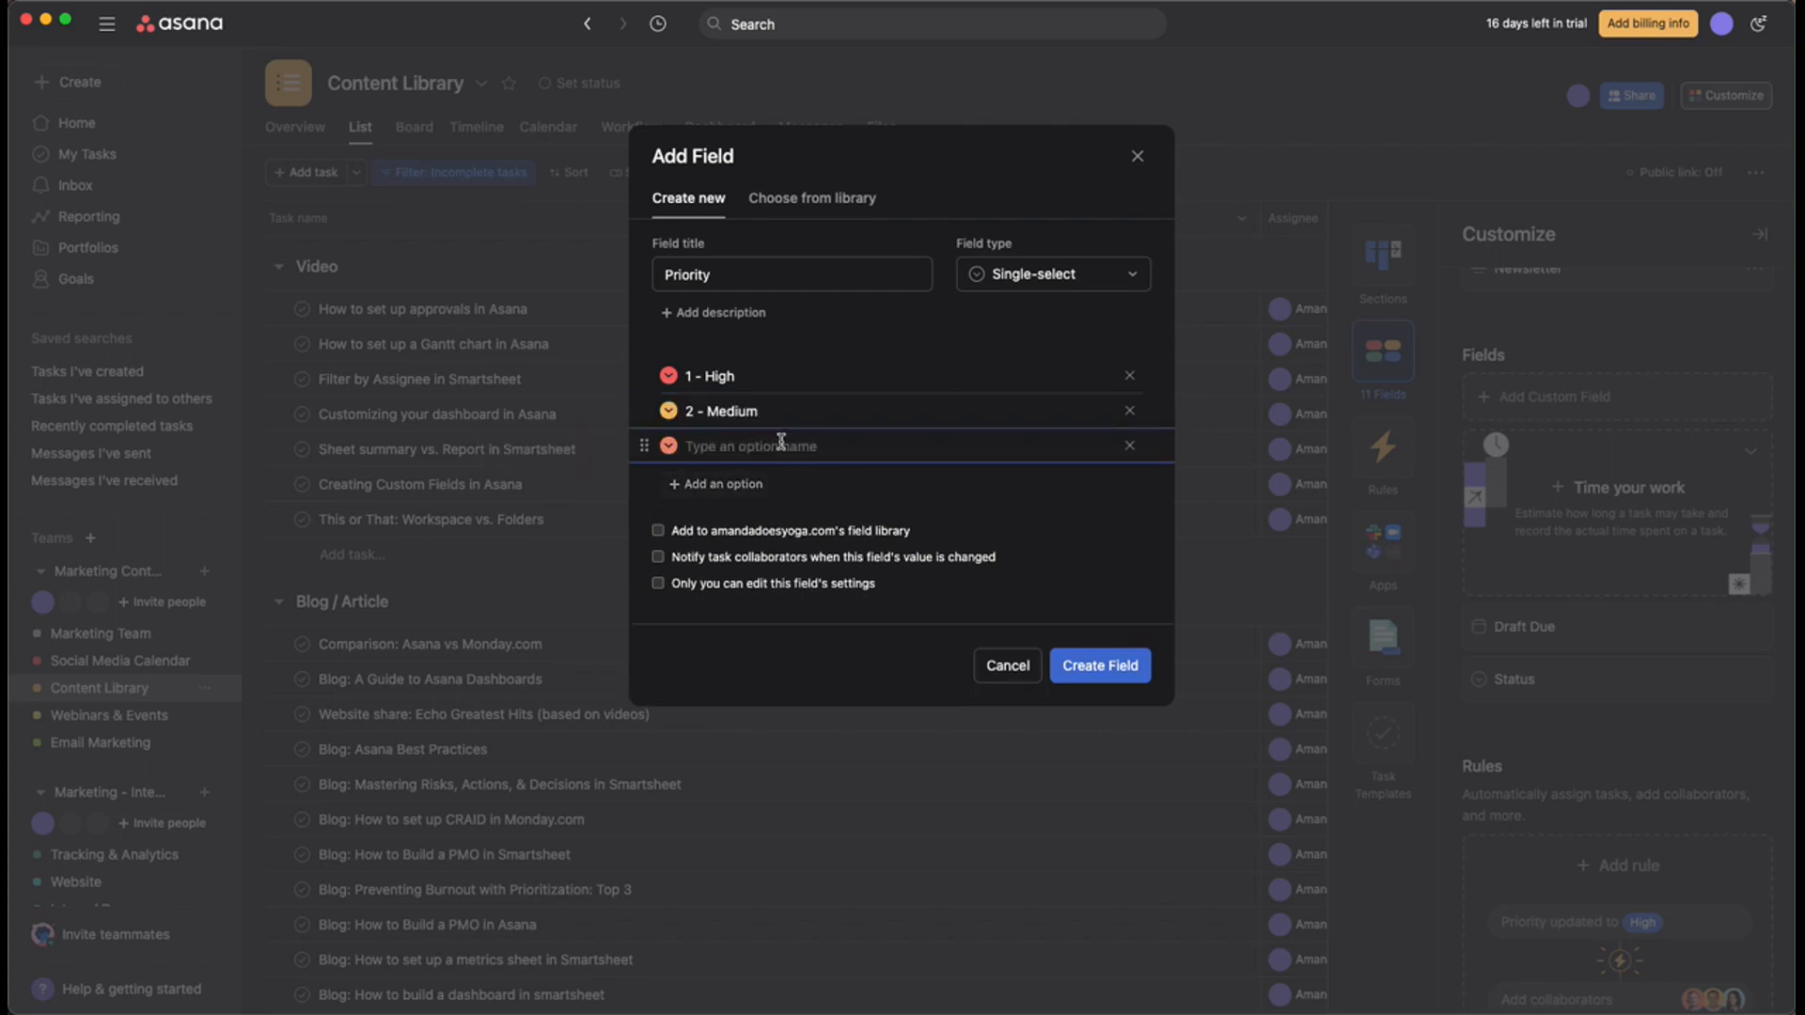
text(3 - Low)
click(669, 445)
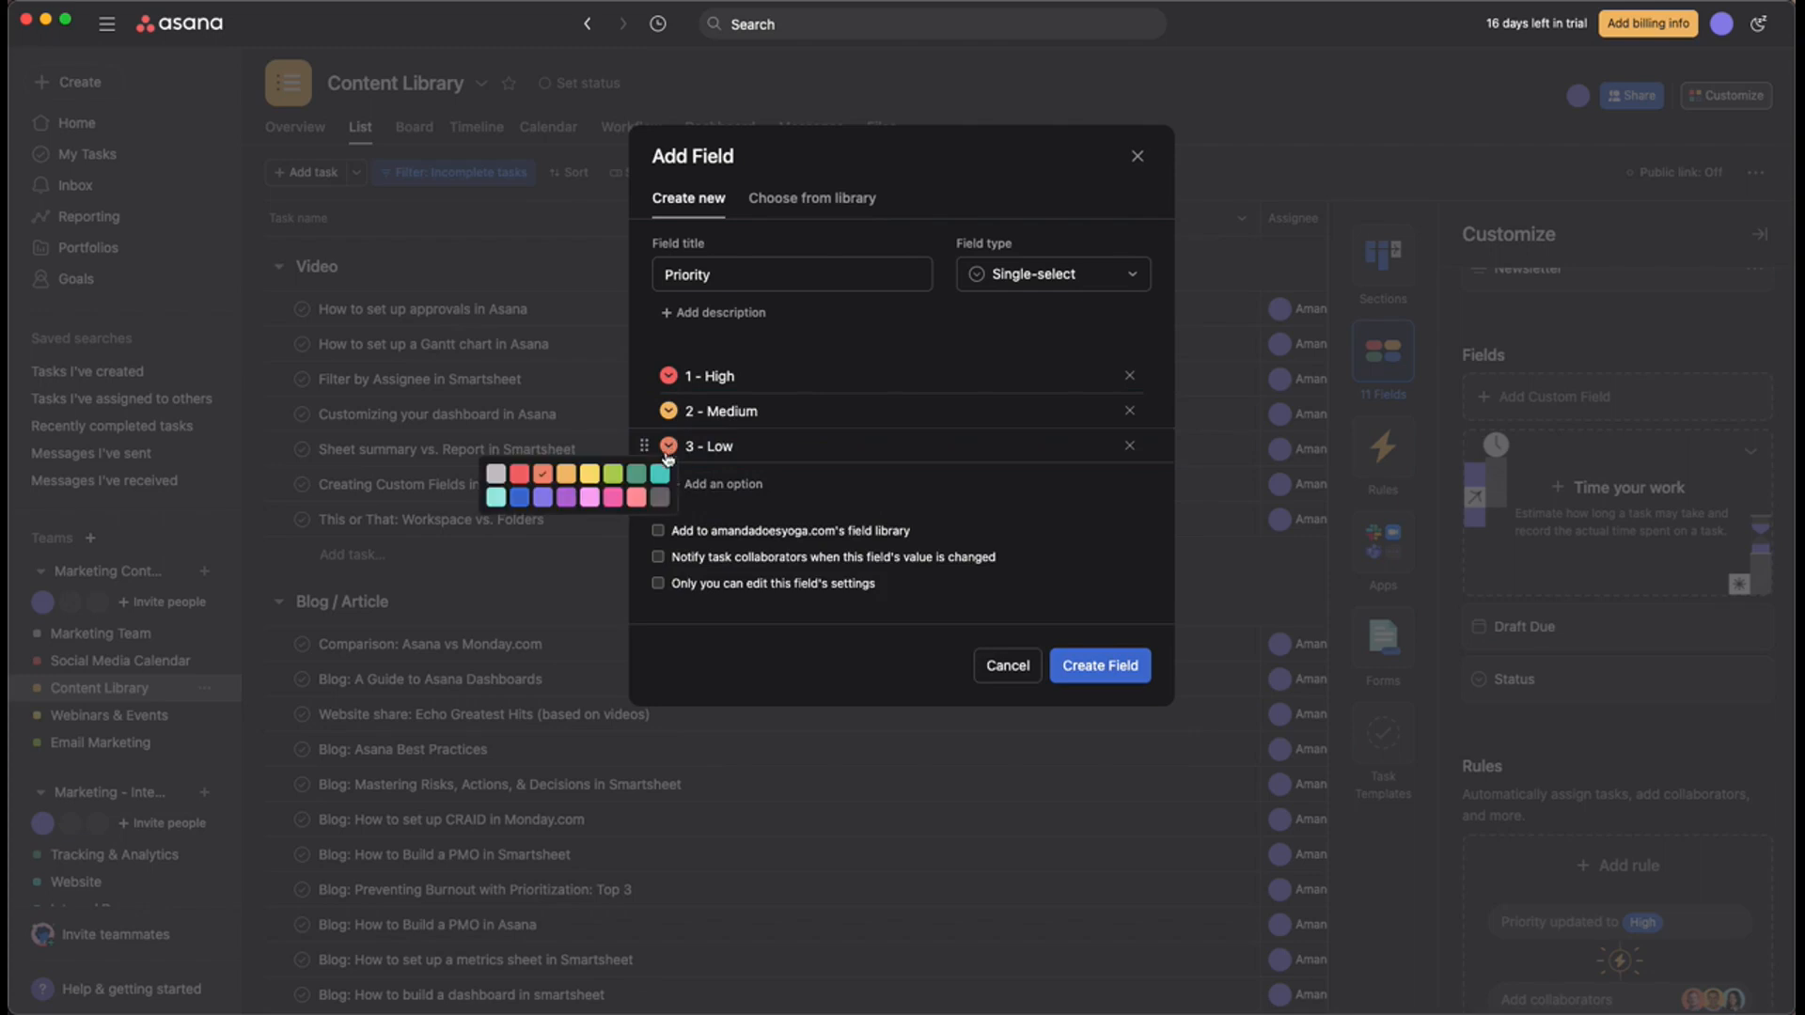
click(587, 485)
Add a fourth option named "4 - Parking Lot" in grey and create the Priority field.
click(733, 484)
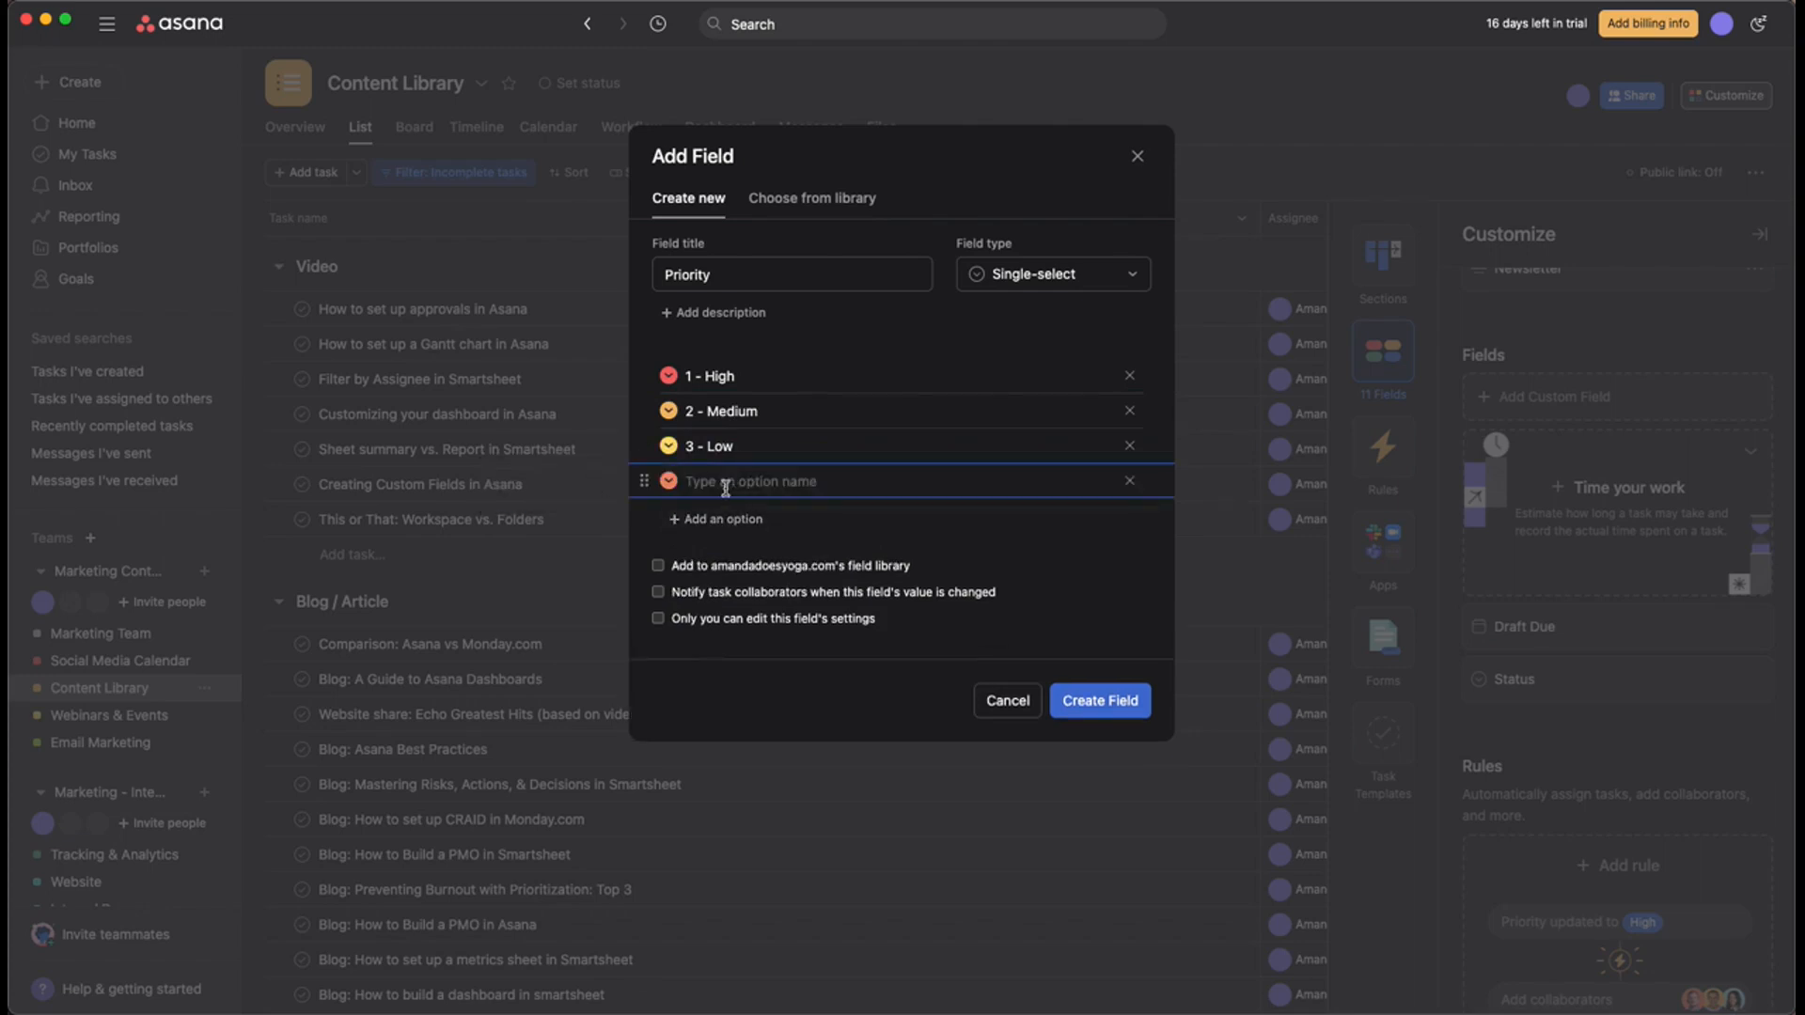
text(4 - Parking Low)
click(669, 481)
click(660, 532)
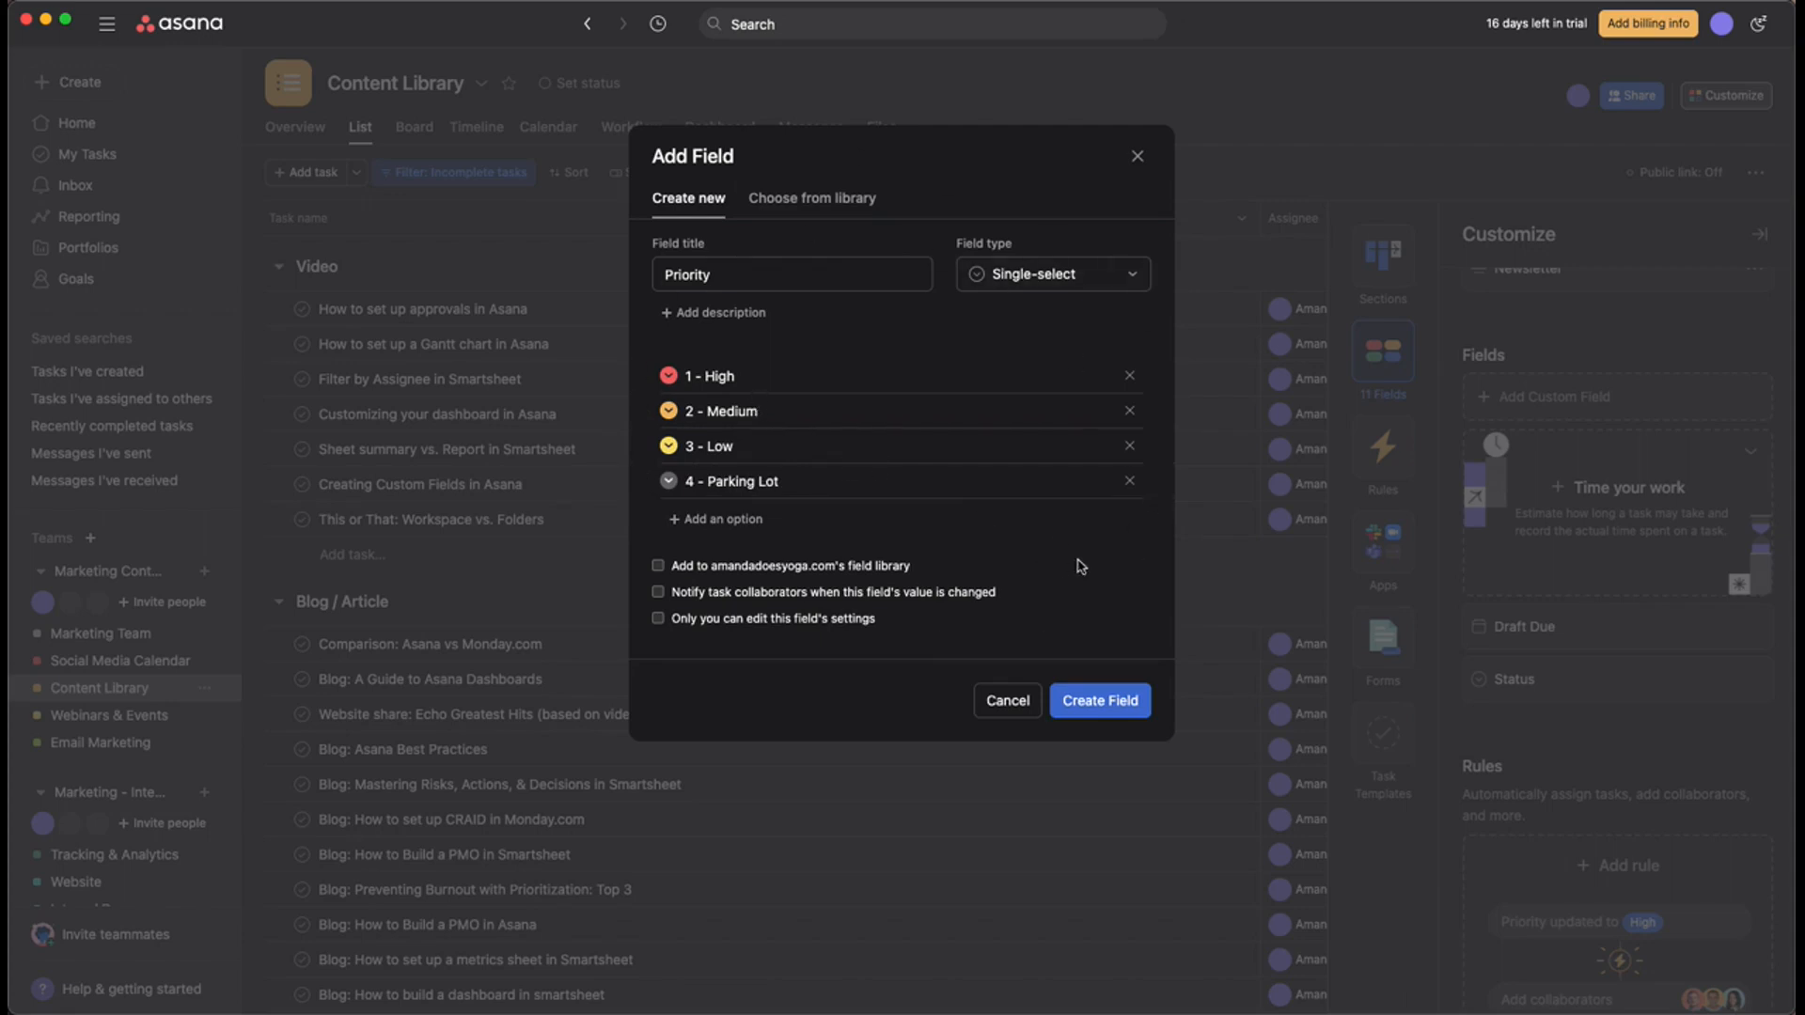
click(1127, 708)
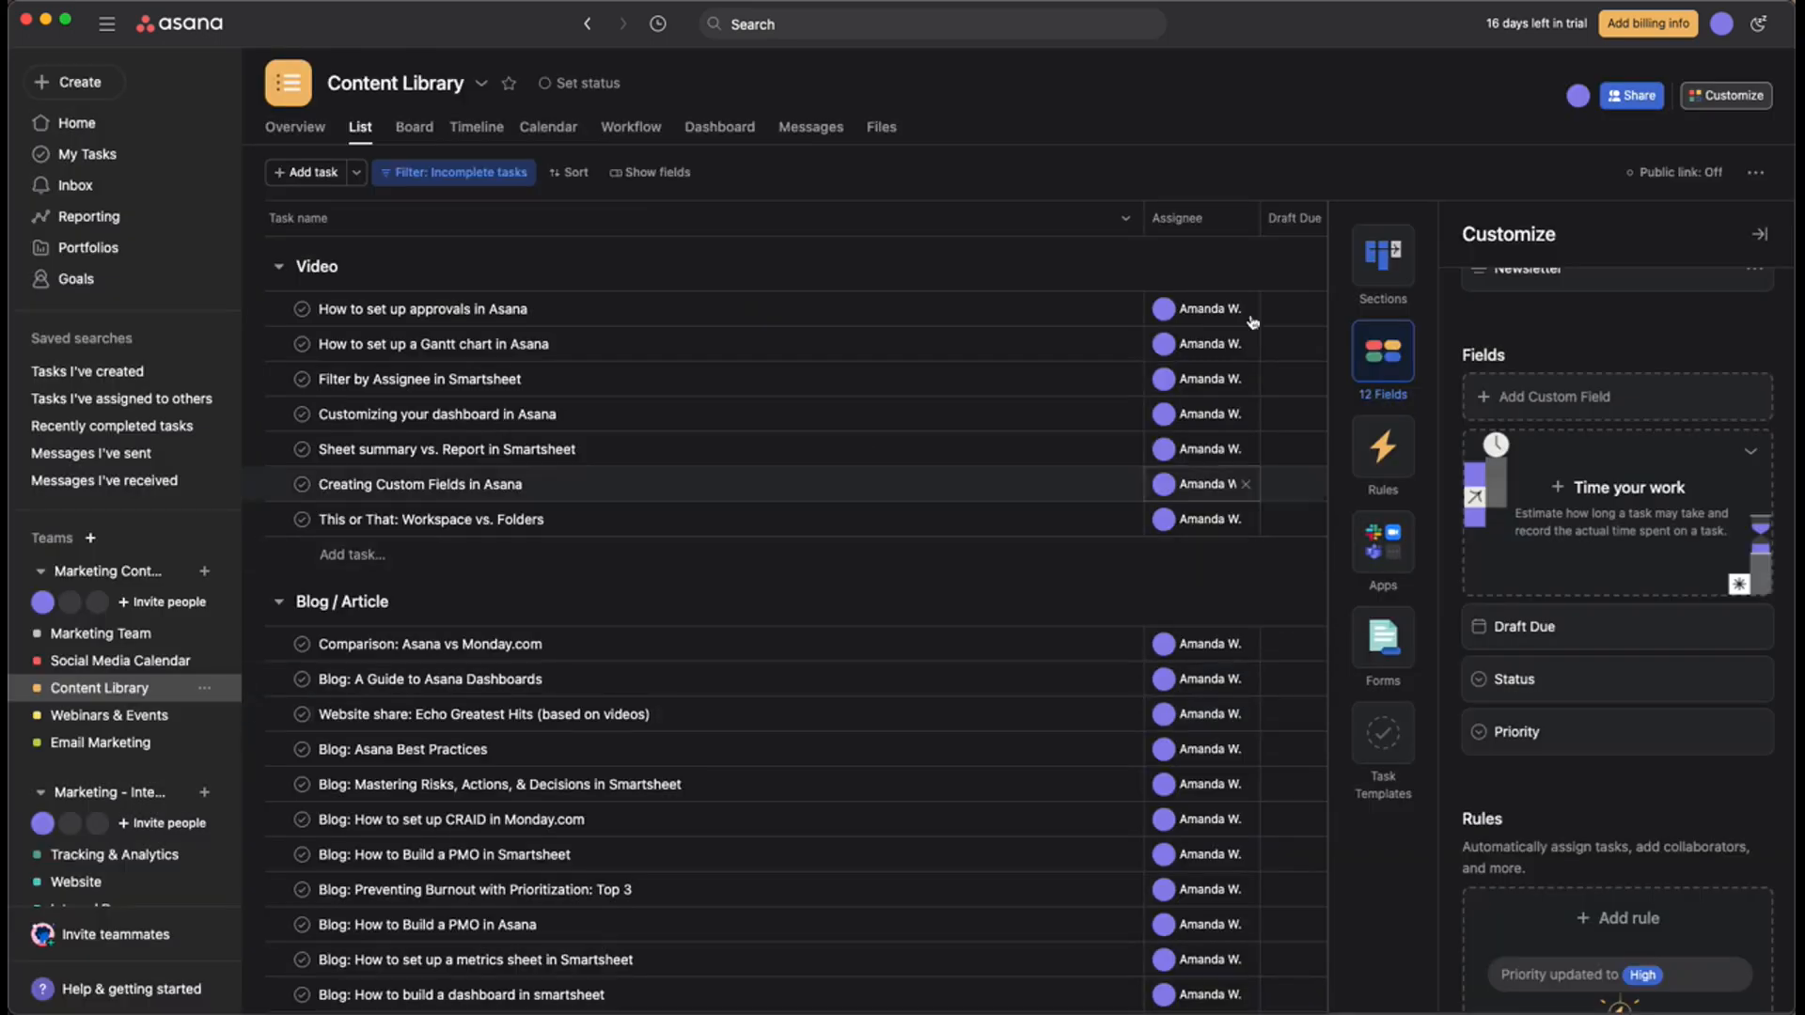
Move the Priority column directly after Assignee and narrow the Task name column in the task list.
click(1290, 168)
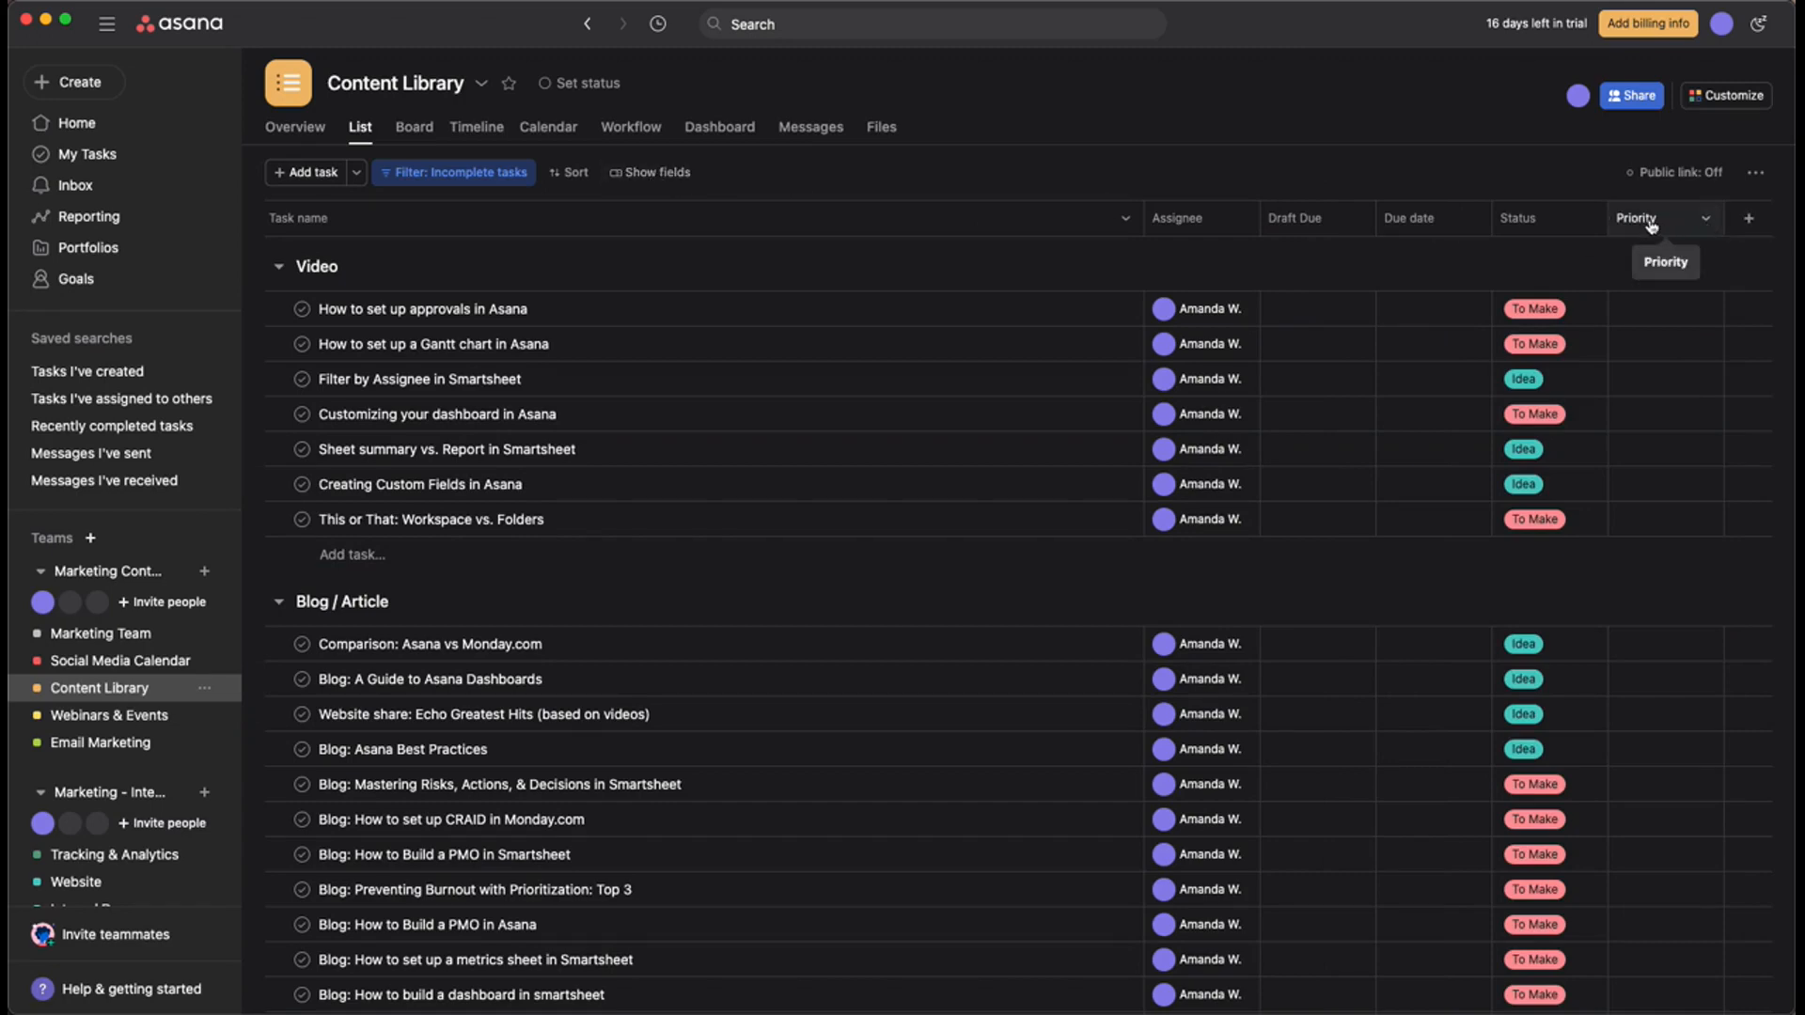
drag(1671, 224, 1280, 231)
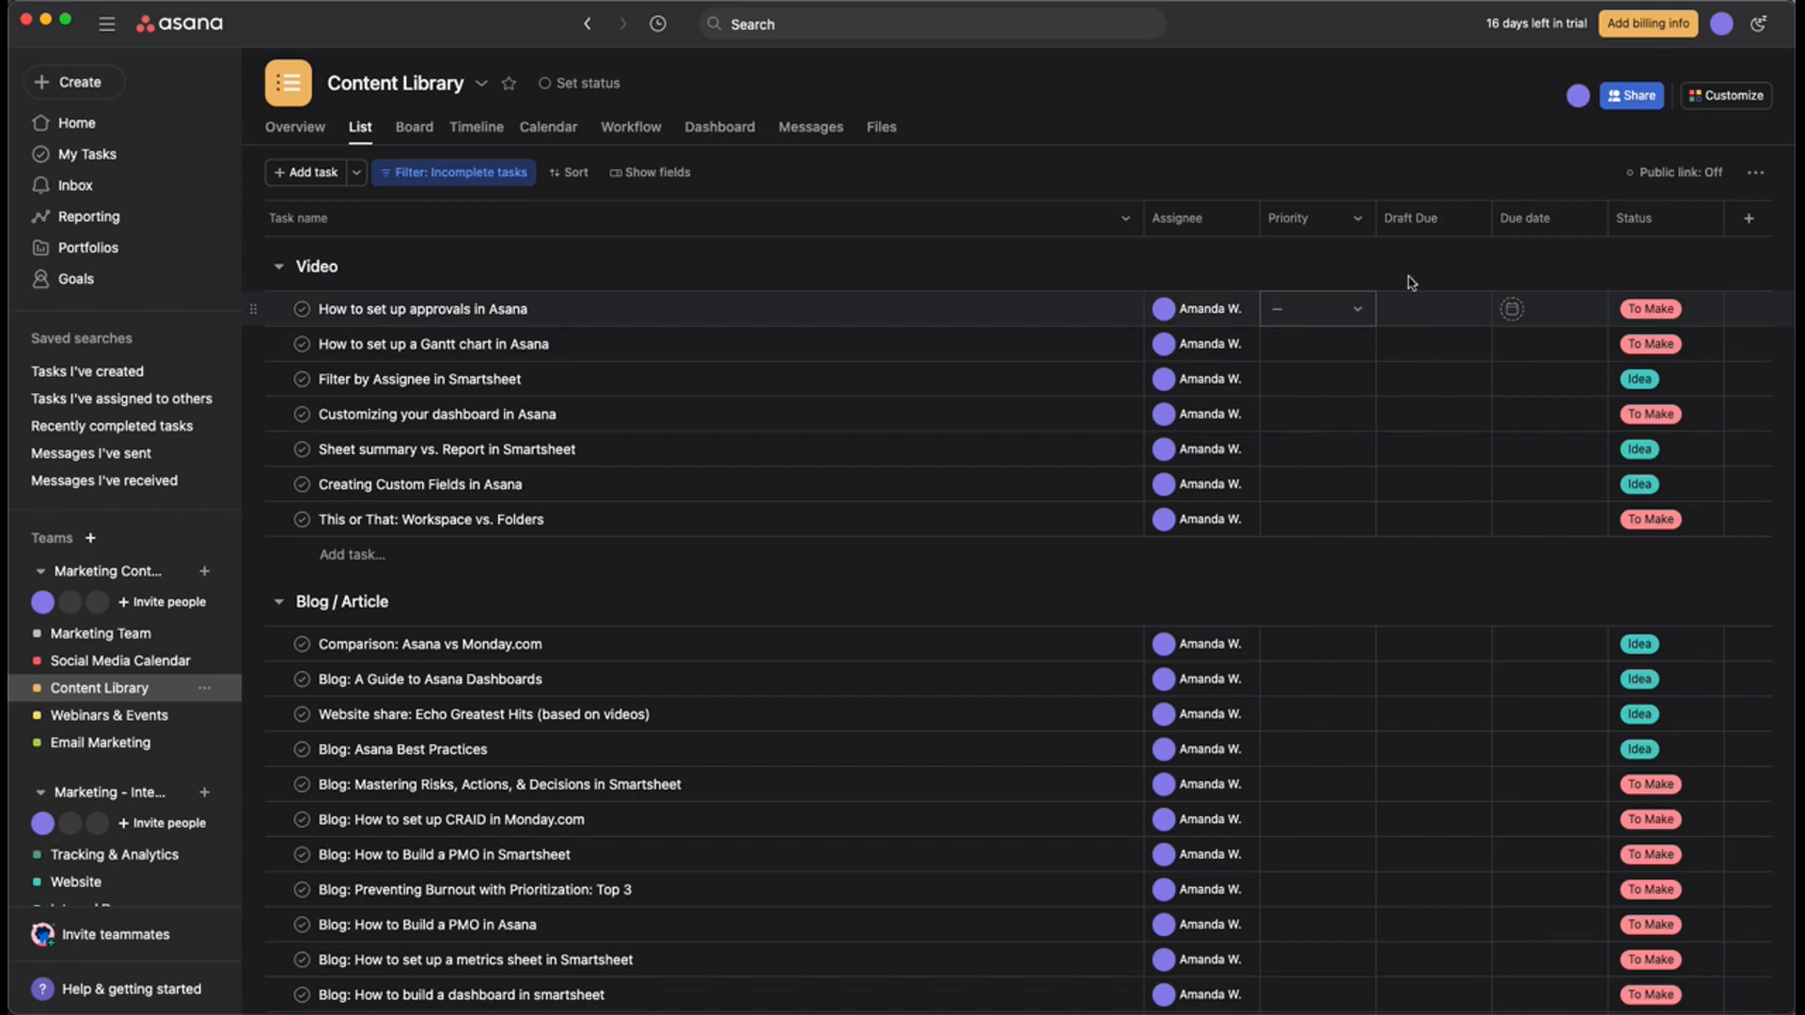
drag(1144, 218, 883, 218)
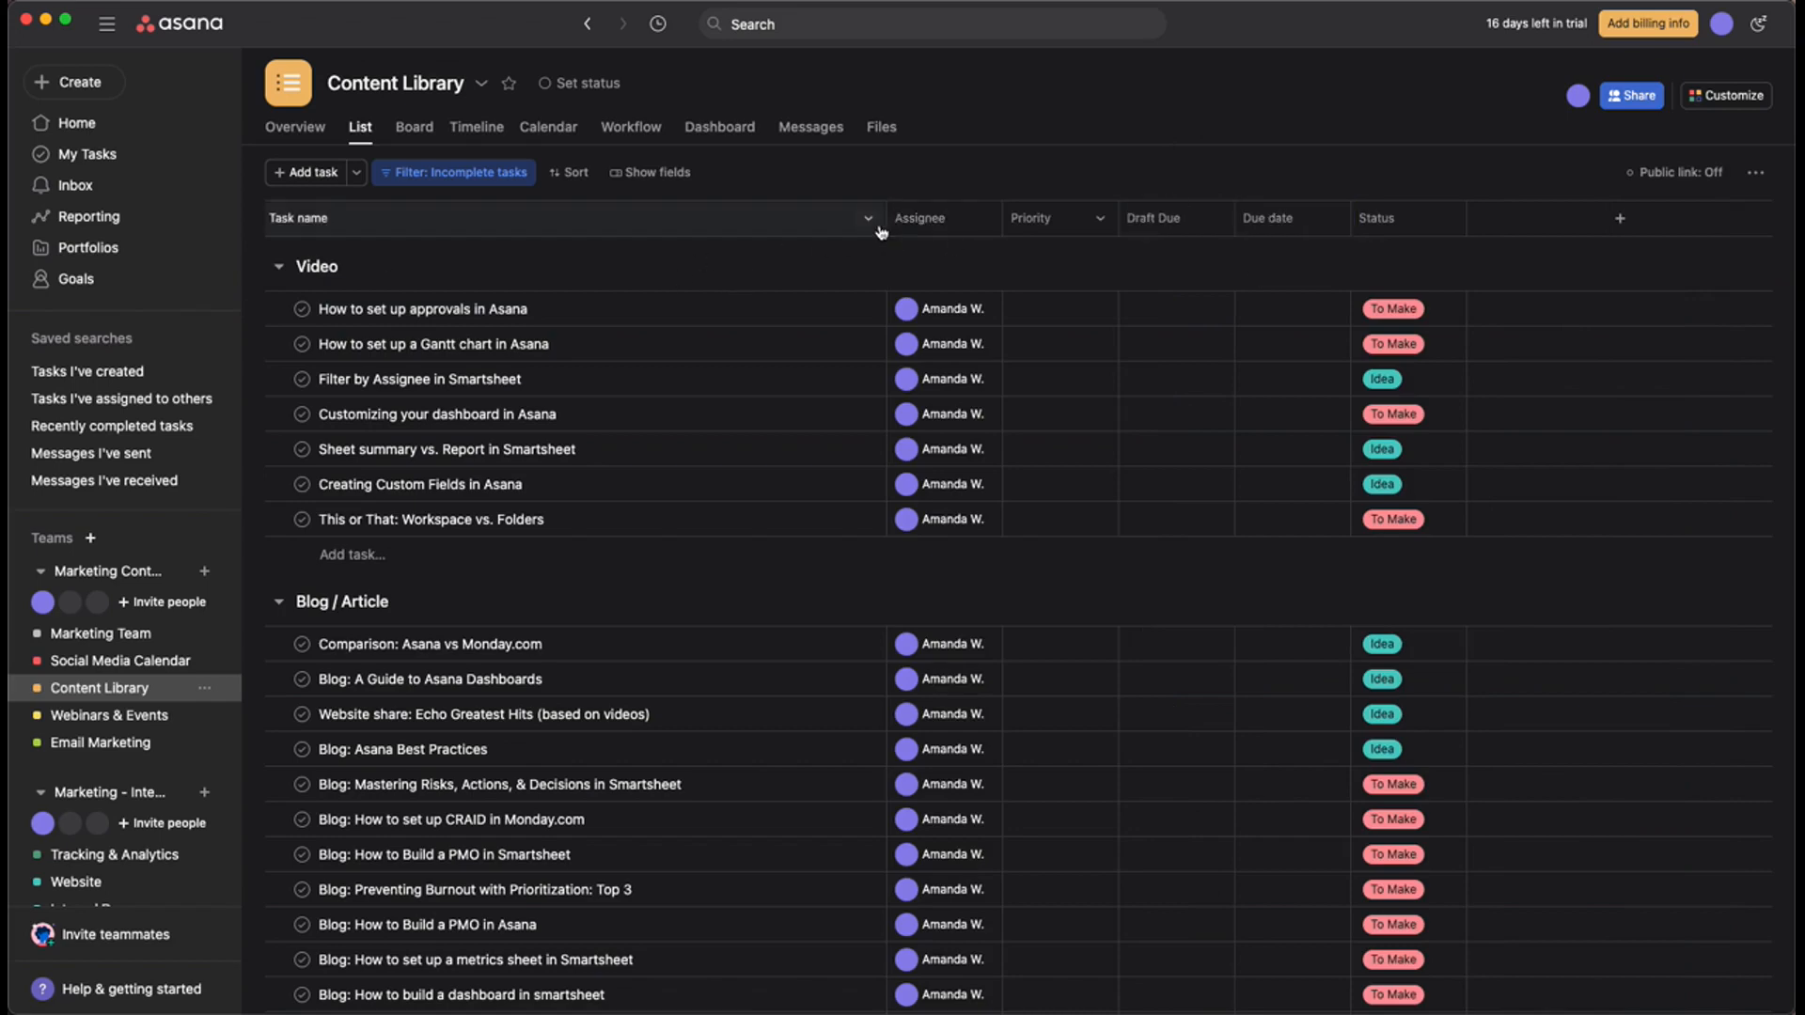
Narrow the Task name column further and move the Priority column between Due date and Status.
drag(886, 222, 776, 217)
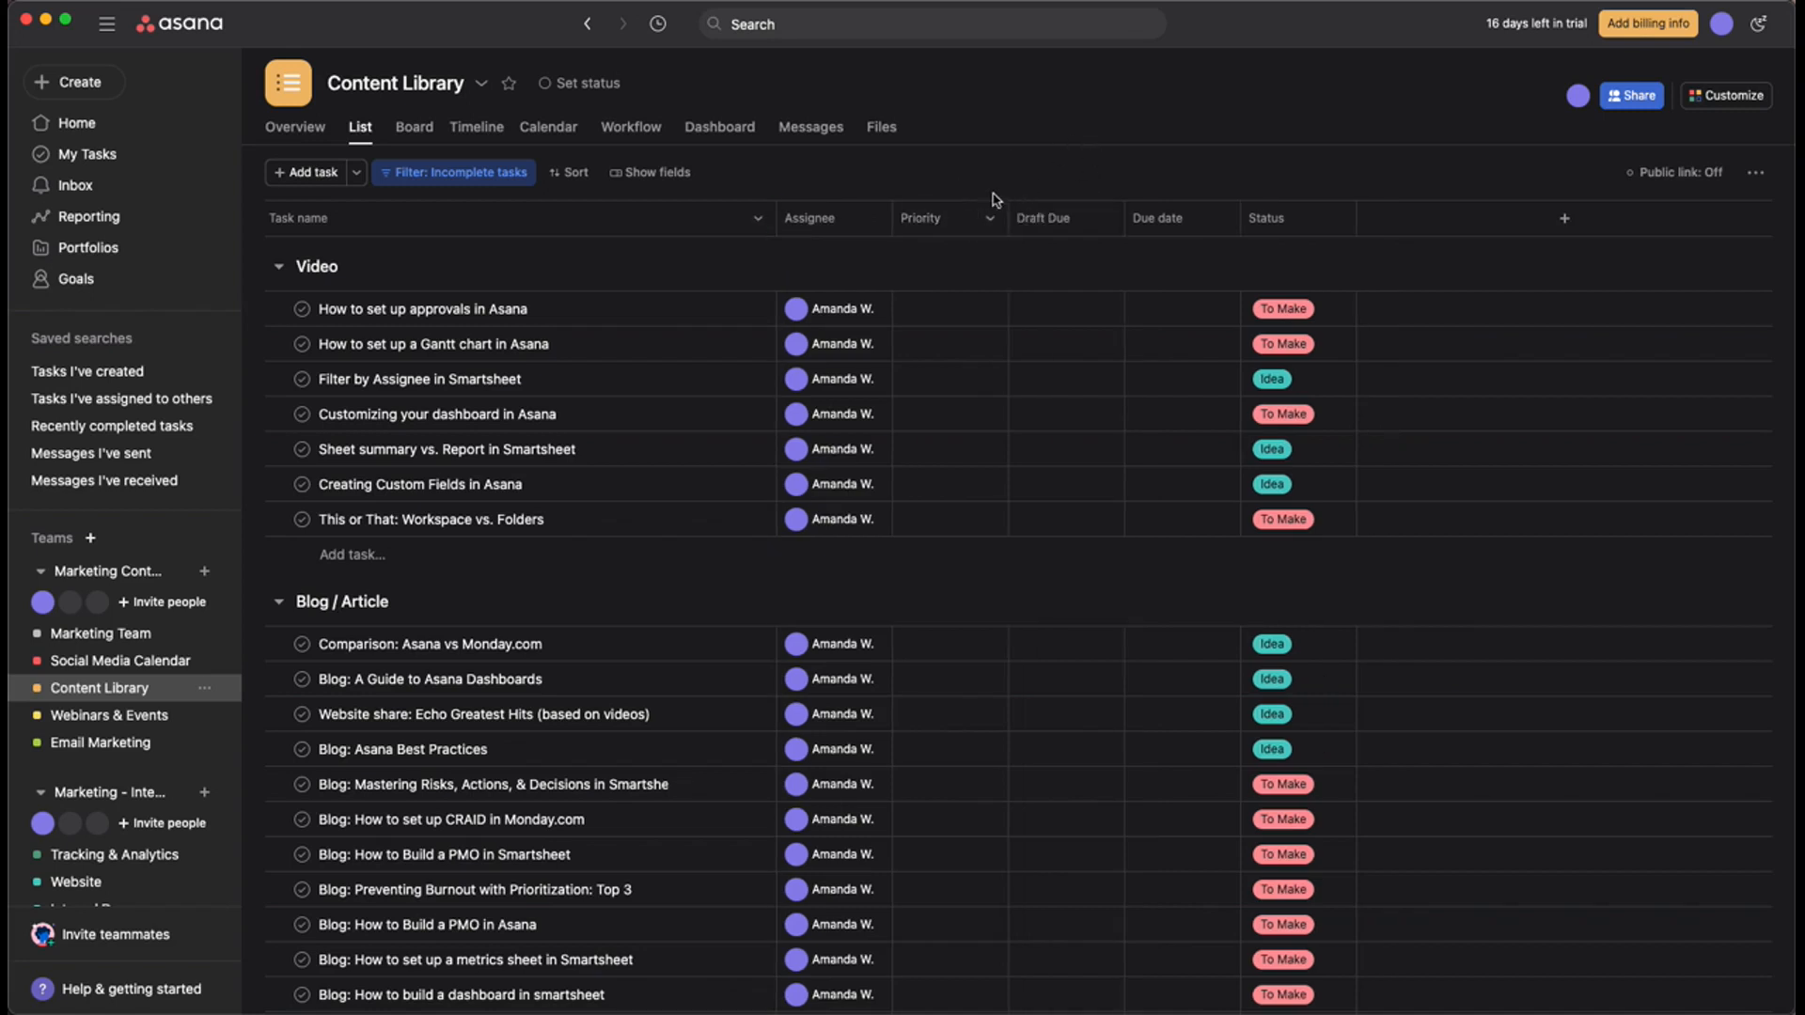
drag(942, 213, 1232, 231)
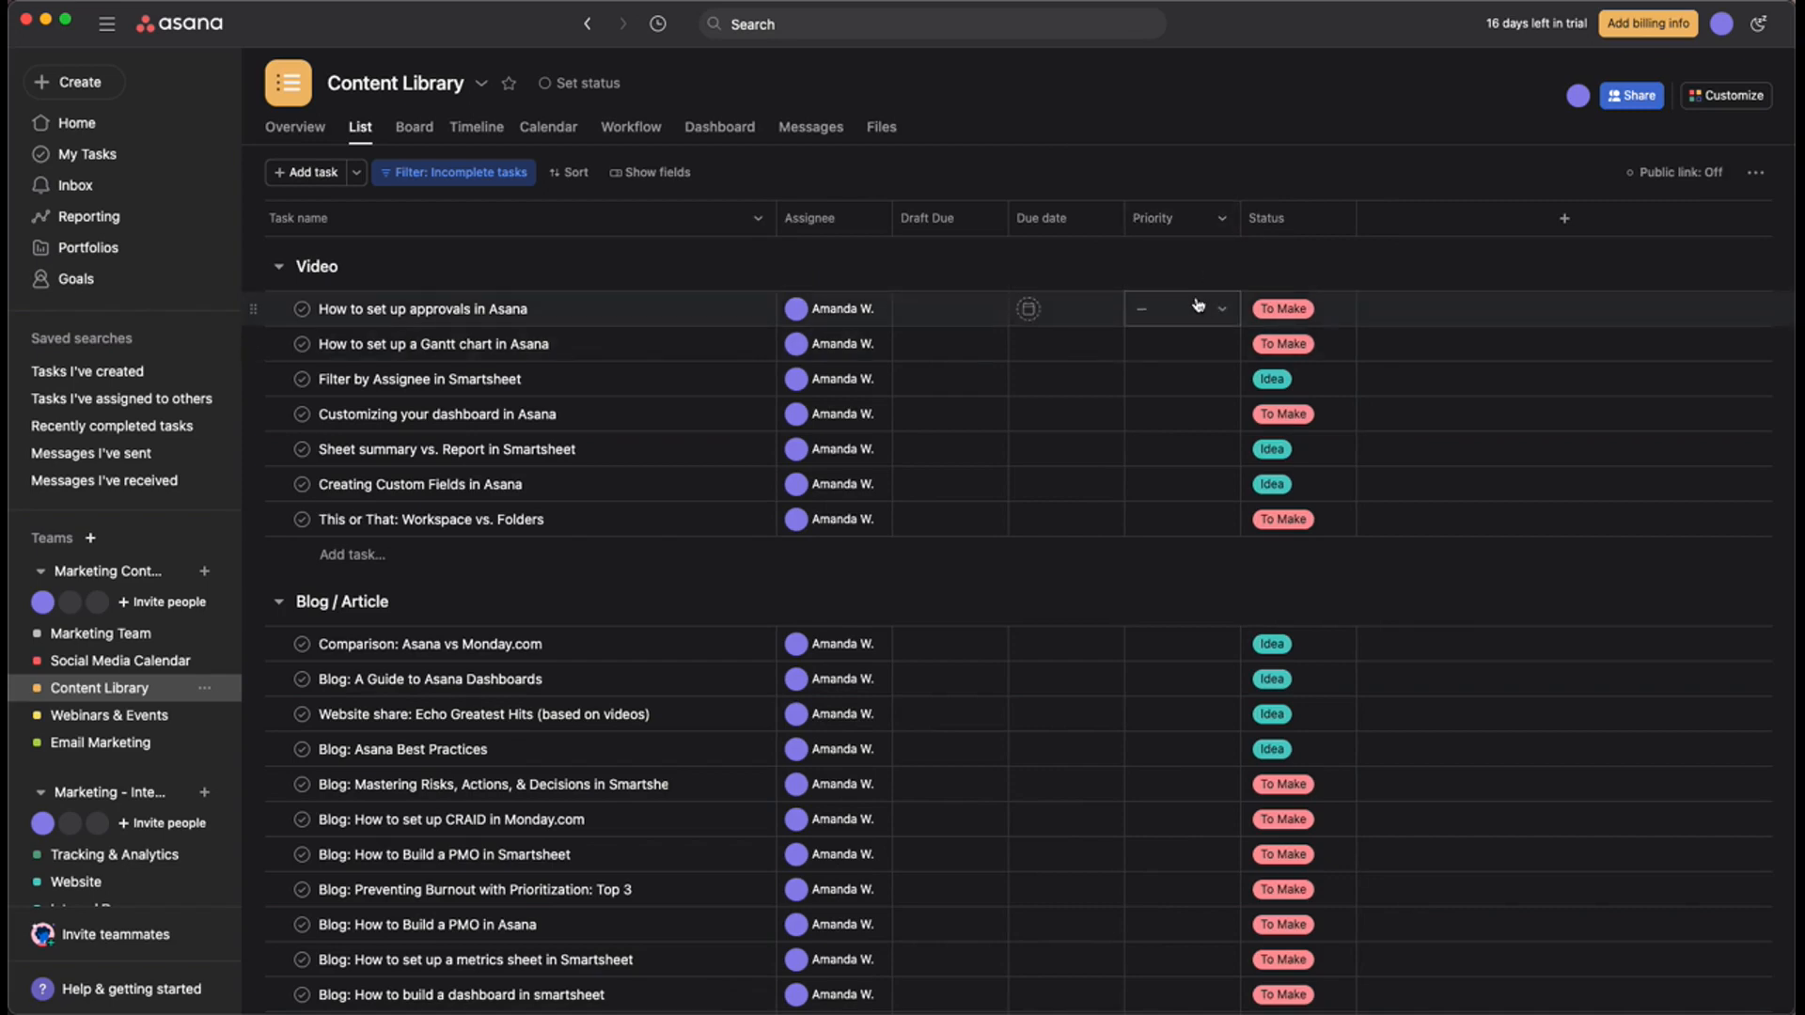
In the Video section, set Priority to "3 - Low" for "How to set up approvals in Asana" and "1 - High" for "Creating Custom Fields in Asana".
scroll(1194, 432, down, 3)
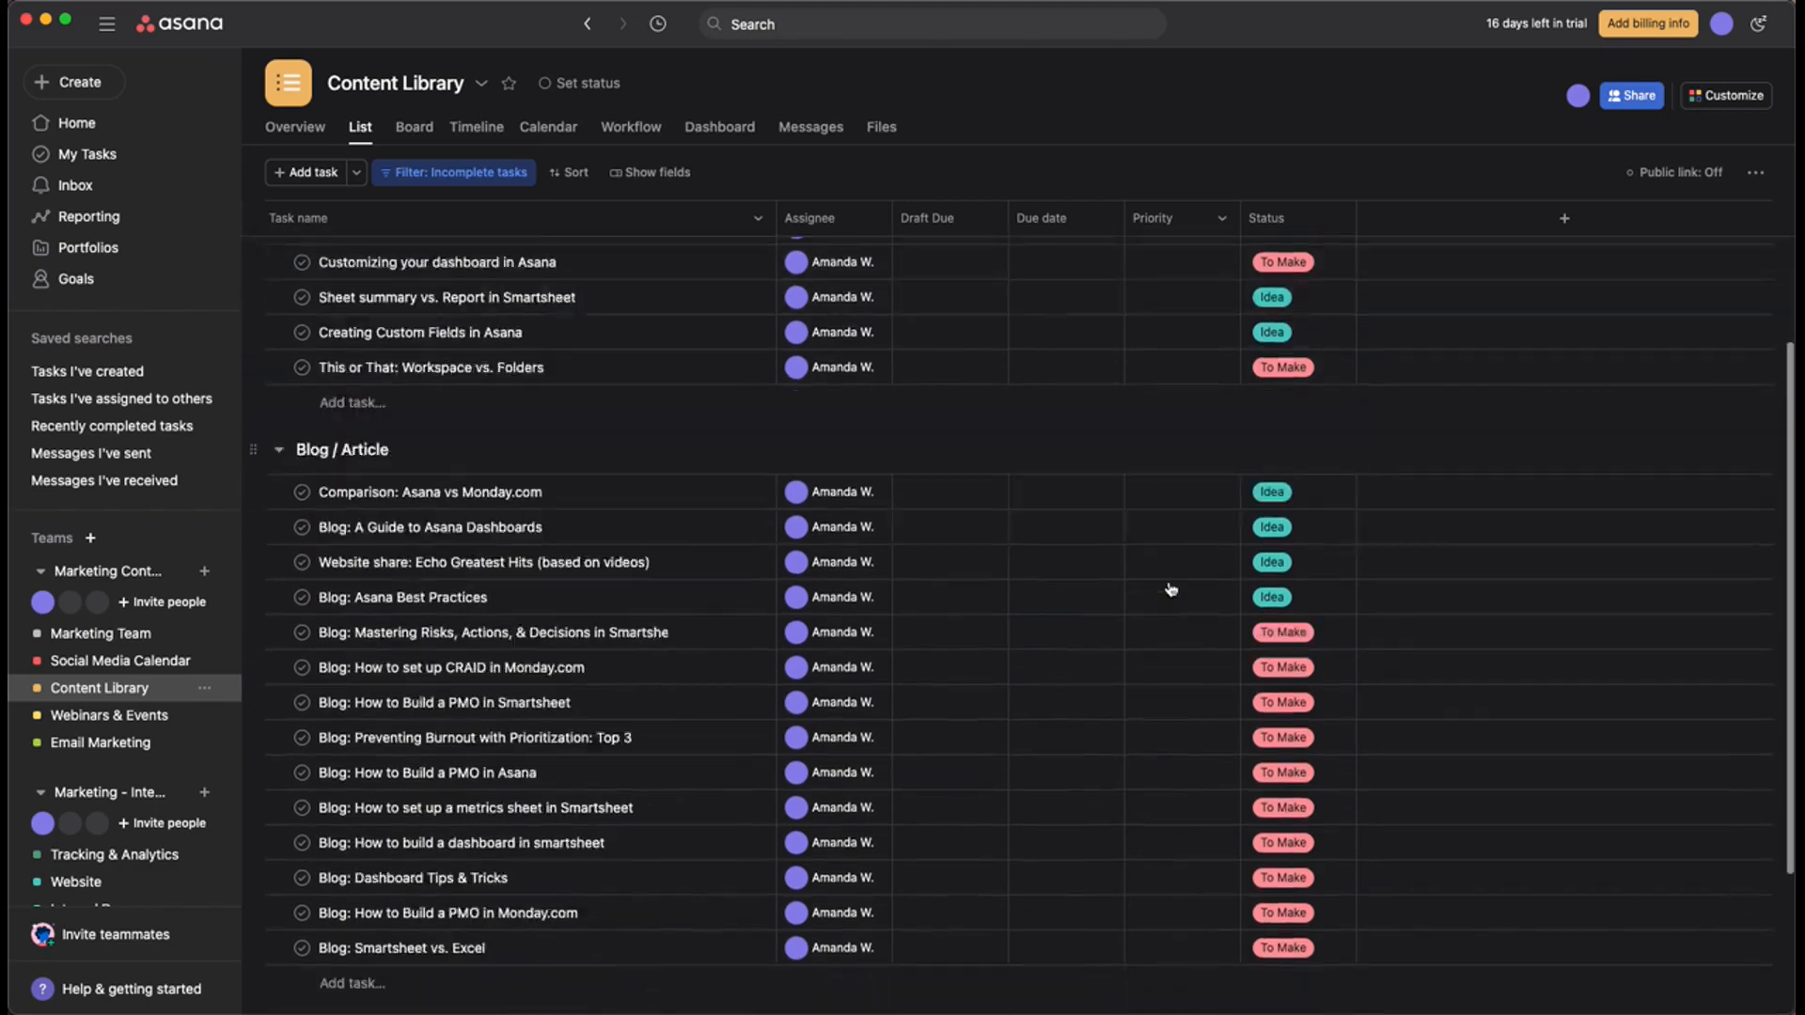
scroll(1174, 639, up, 3)
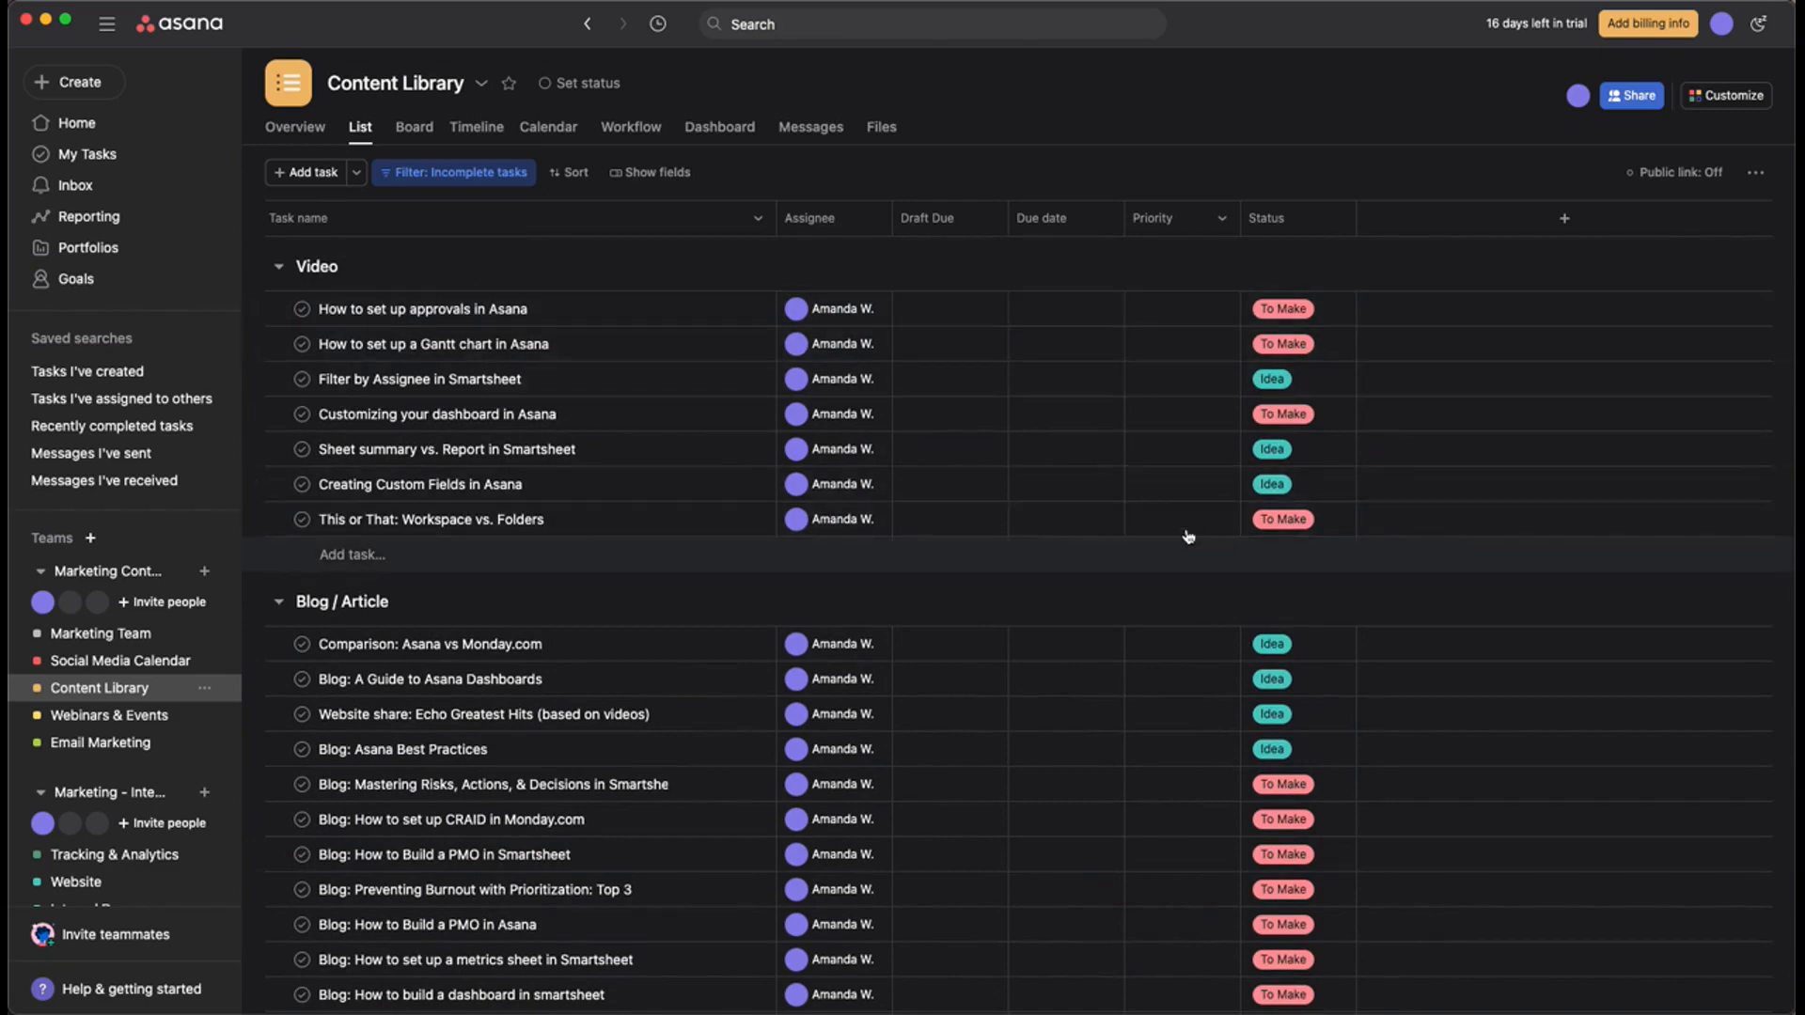
click(1163, 309)
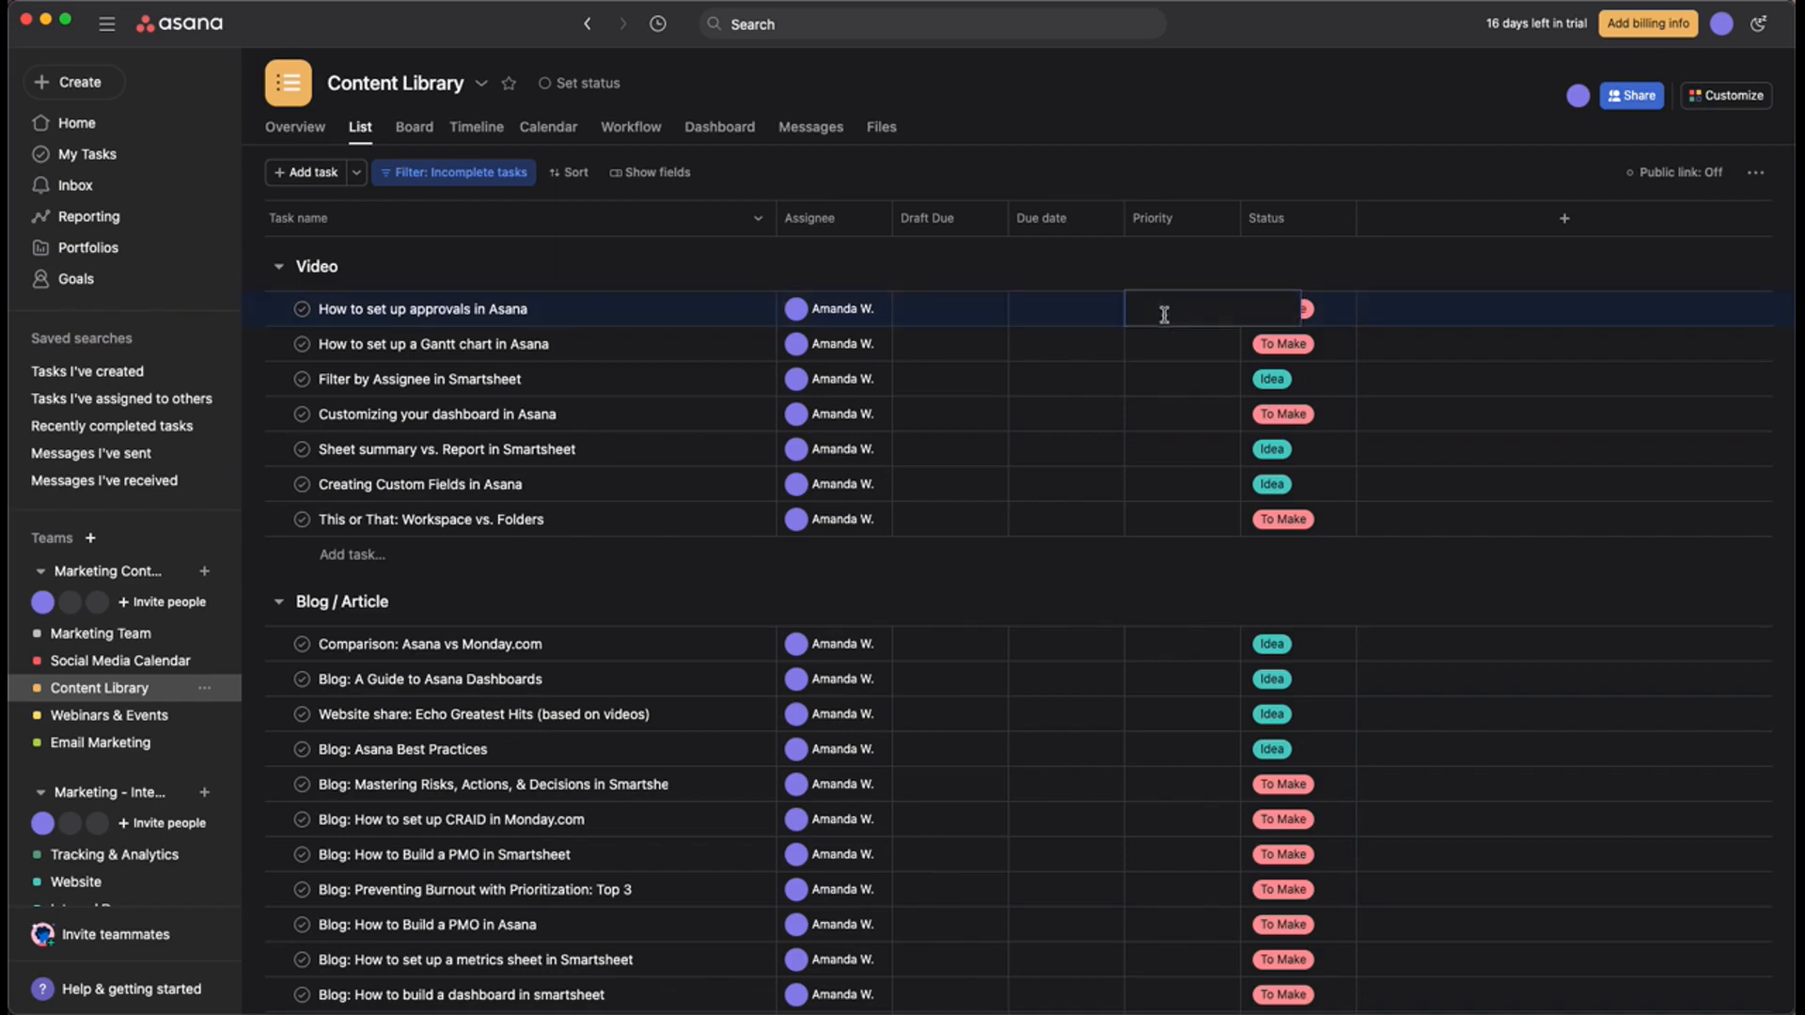
click(1195, 444)
click(1171, 481)
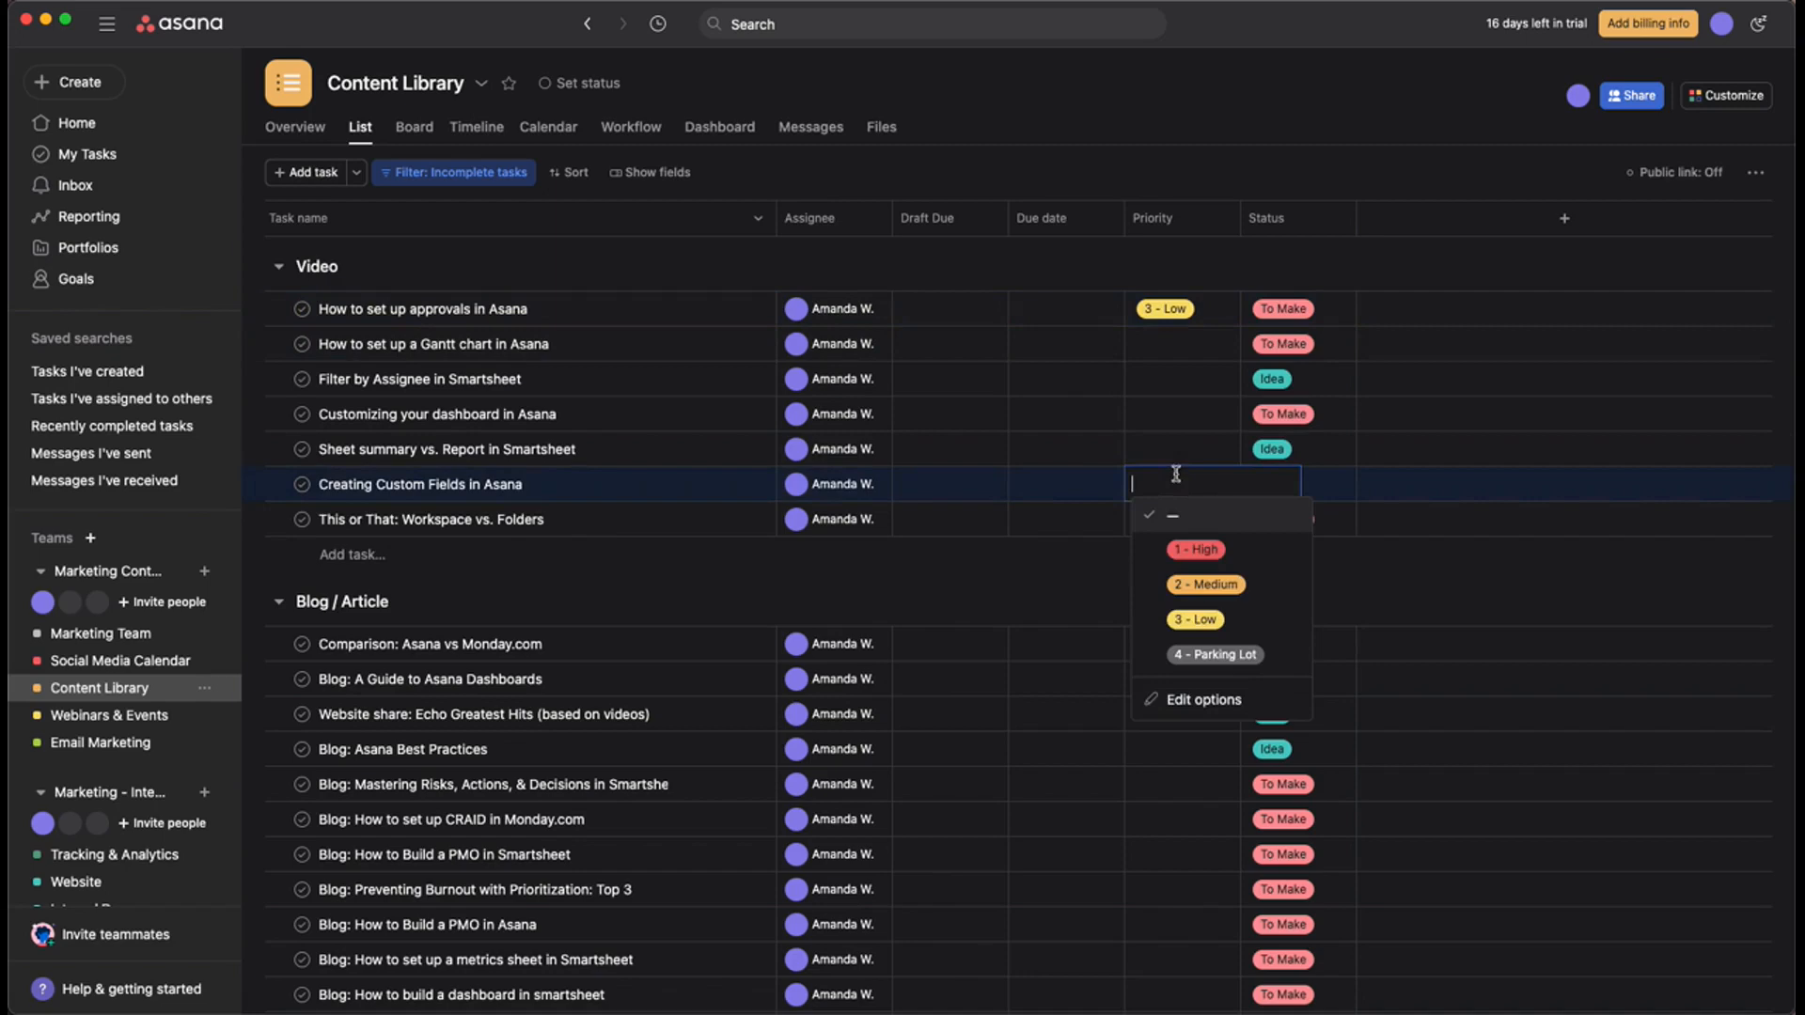
click(1194, 549)
Set Priority to "2 - Medium" for the dashboard customizing task and "3 - Low" for the Filter by Assignee and Workspace vs. Folders tasks.
click(1196, 413)
click(1208, 509)
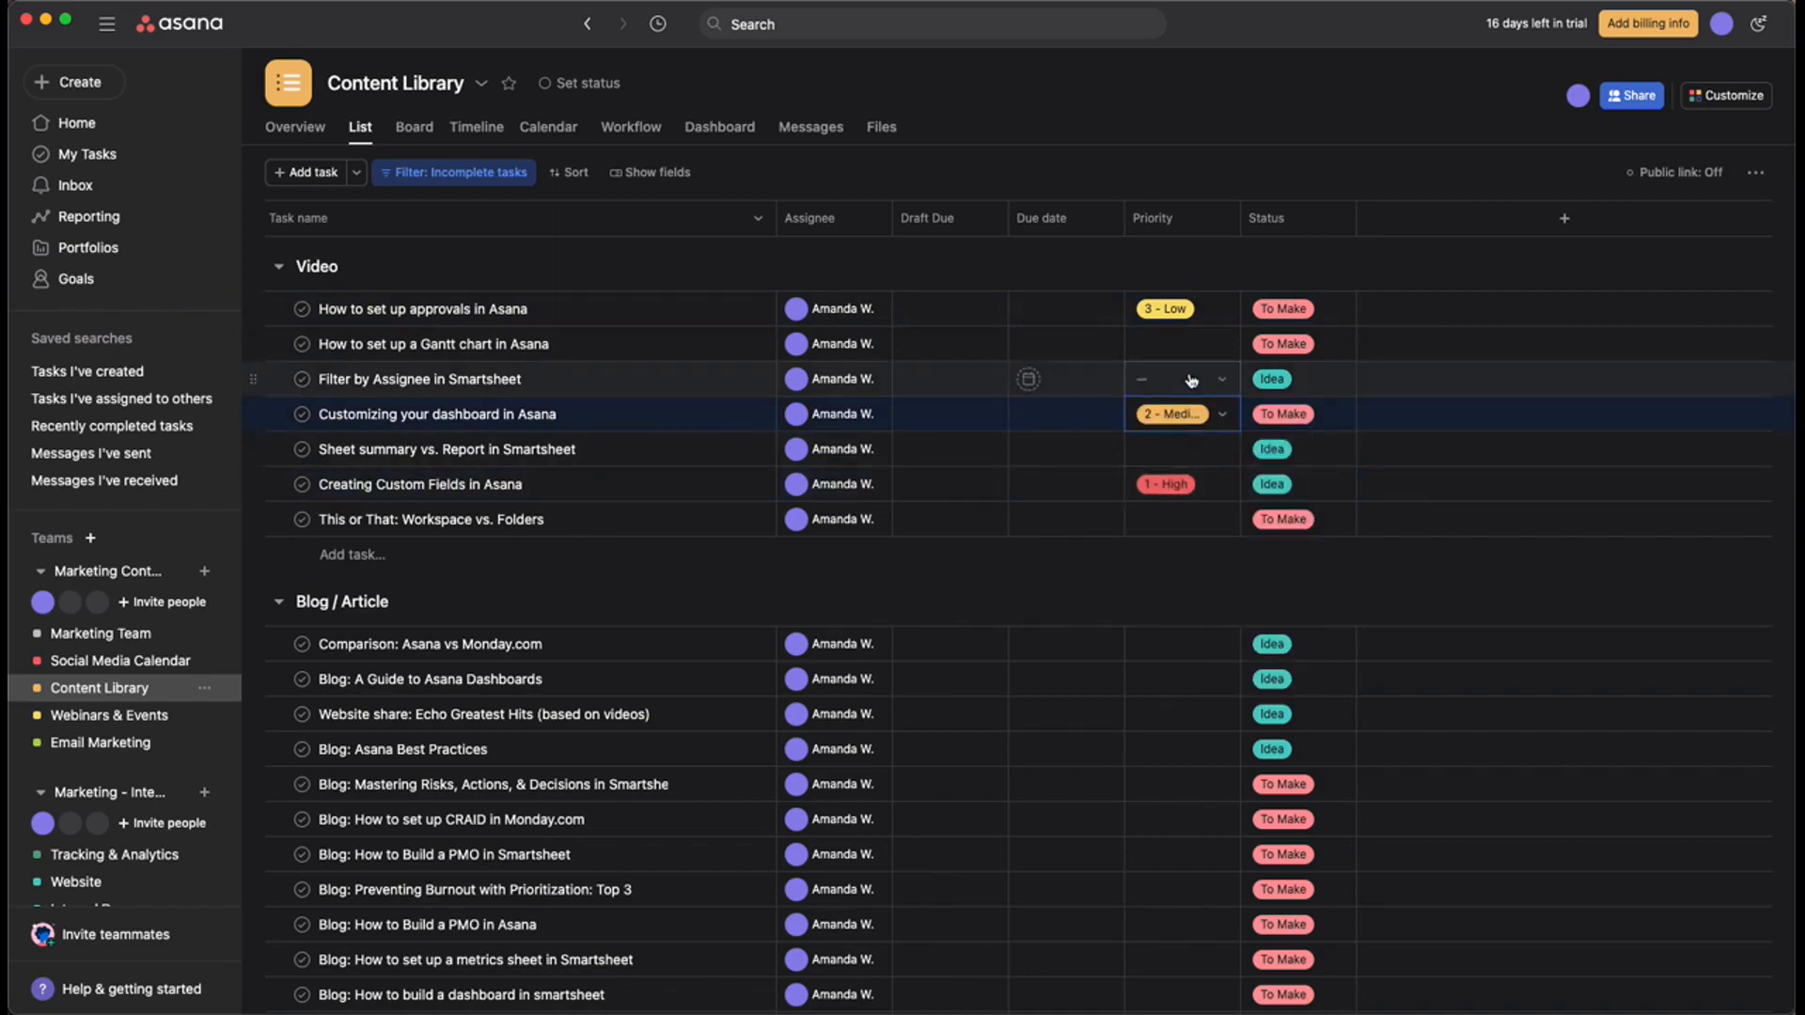
click(1186, 379)
click(1211, 517)
click(1212, 524)
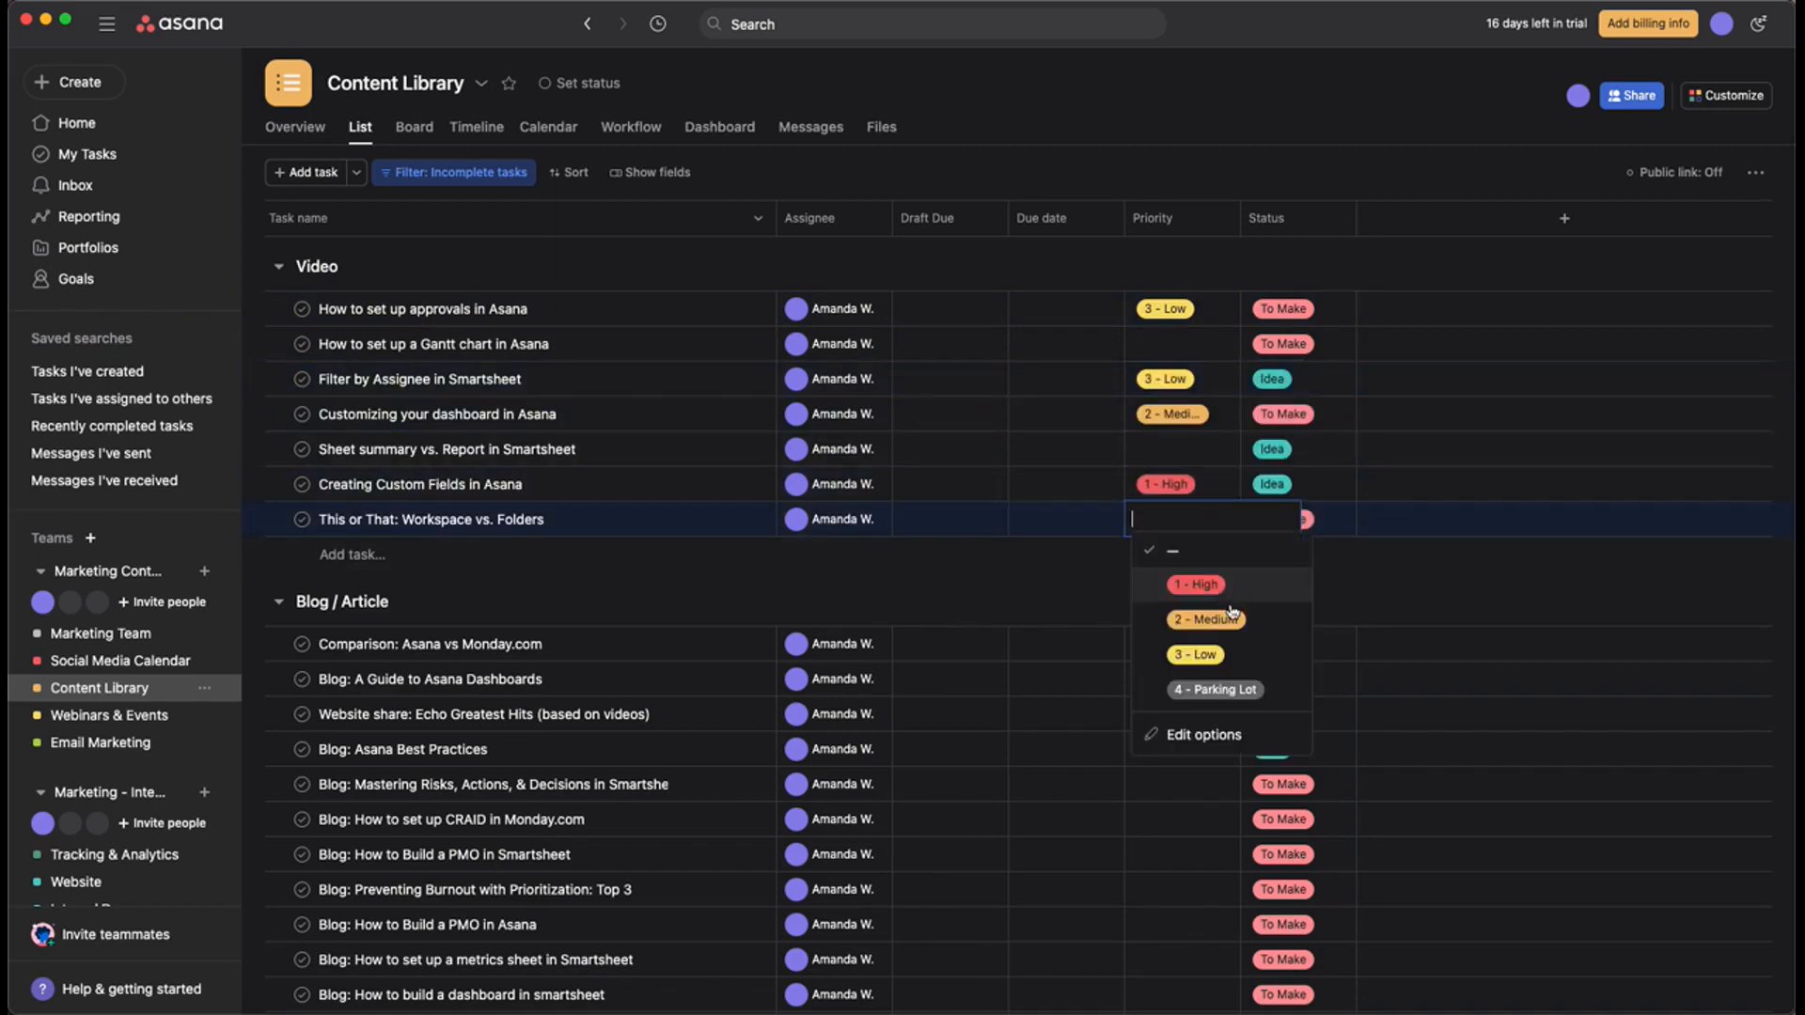
click(1191, 654)
Set Priority to "4 - Parking Lot" for "Sheet summary vs. Report in Smartsheet" and "1 - High" for the Gantt chart task.
click(1201, 448)
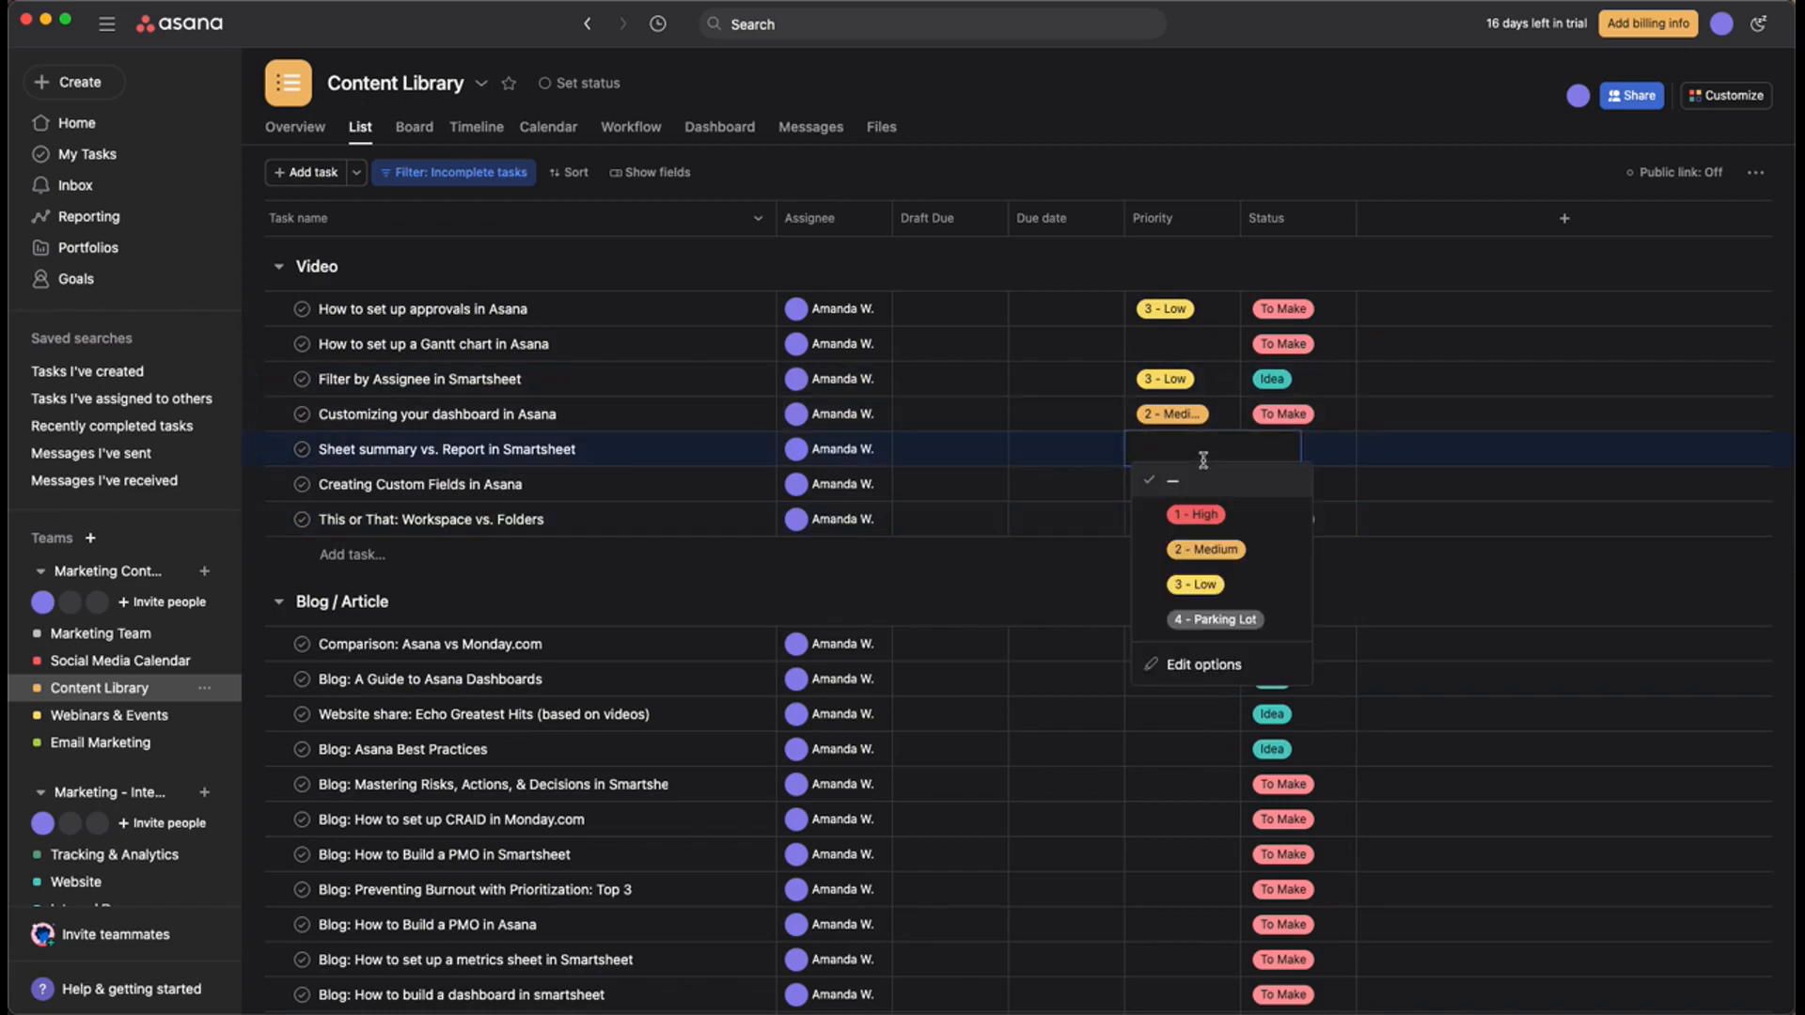
click(1215, 620)
click(1186, 344)
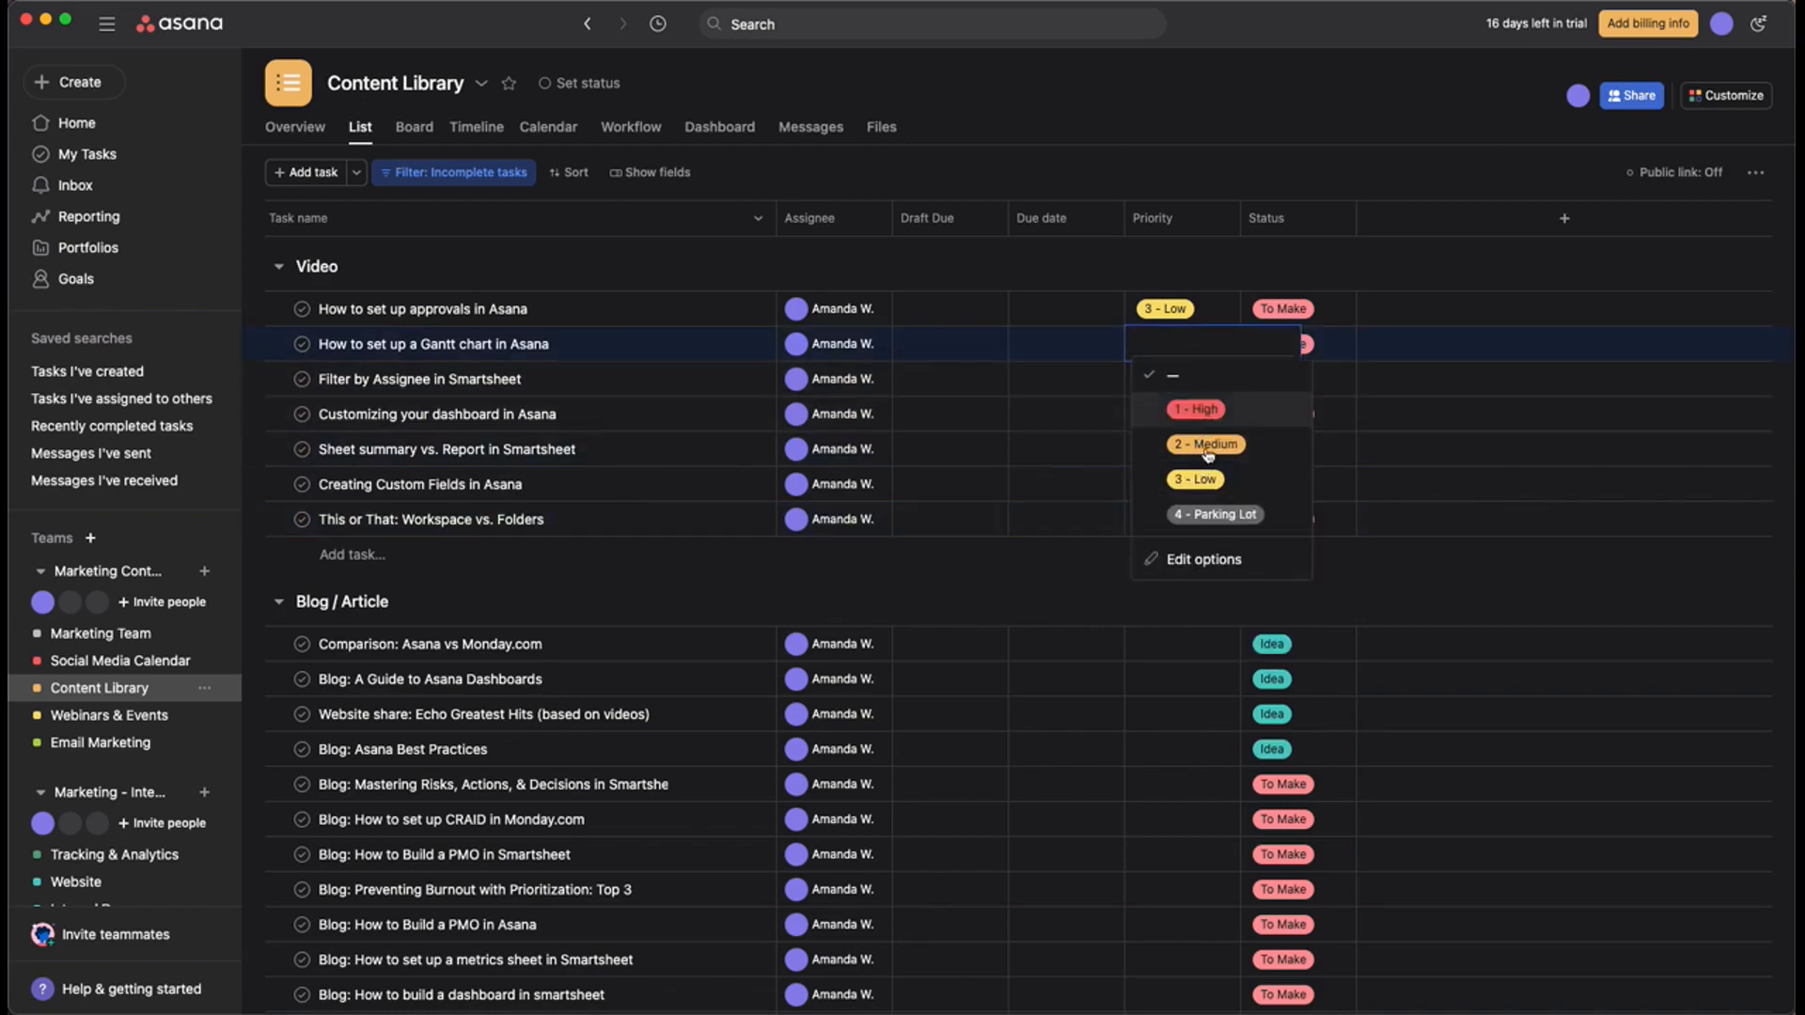
click(1207, 450)
Bulk-set Priority to "1 - High" for the first seven Blog / Article tasks, through "Blog: How to Build a PMO in Smartsheet", and clear the selection.
scroll(1212, 588, down, 3)
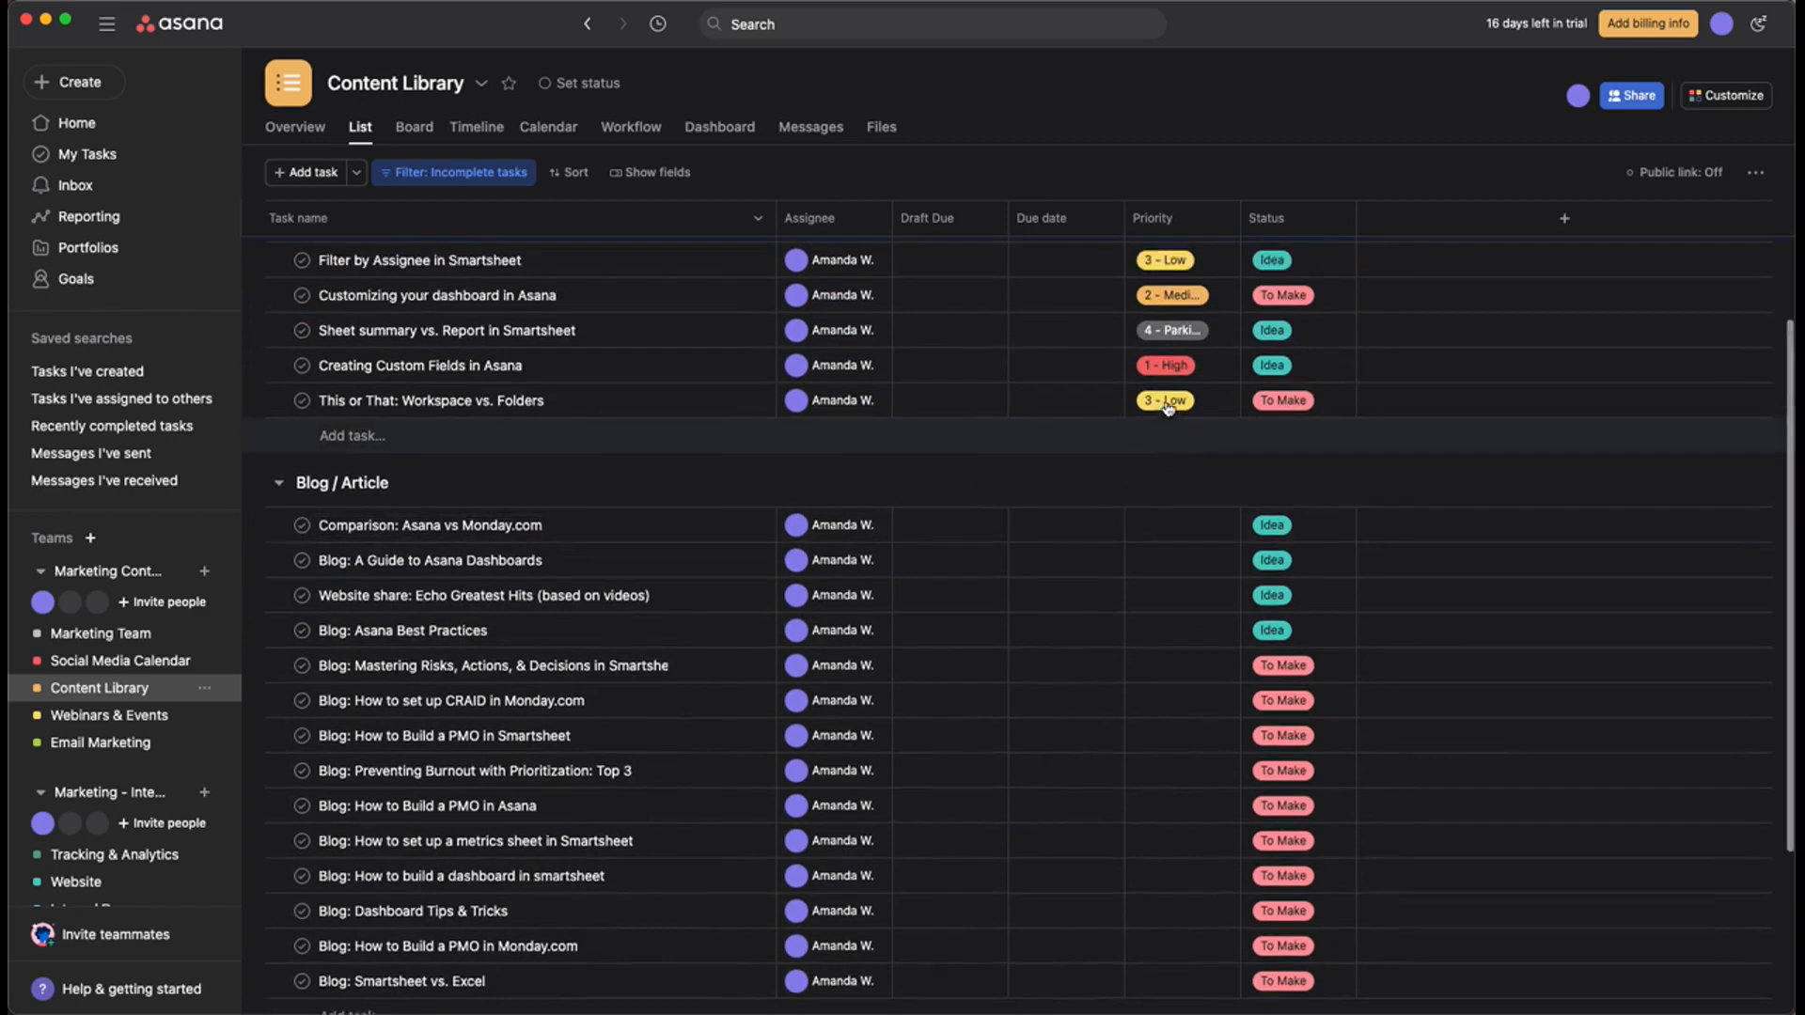
scroll(550, 467, up, 3)
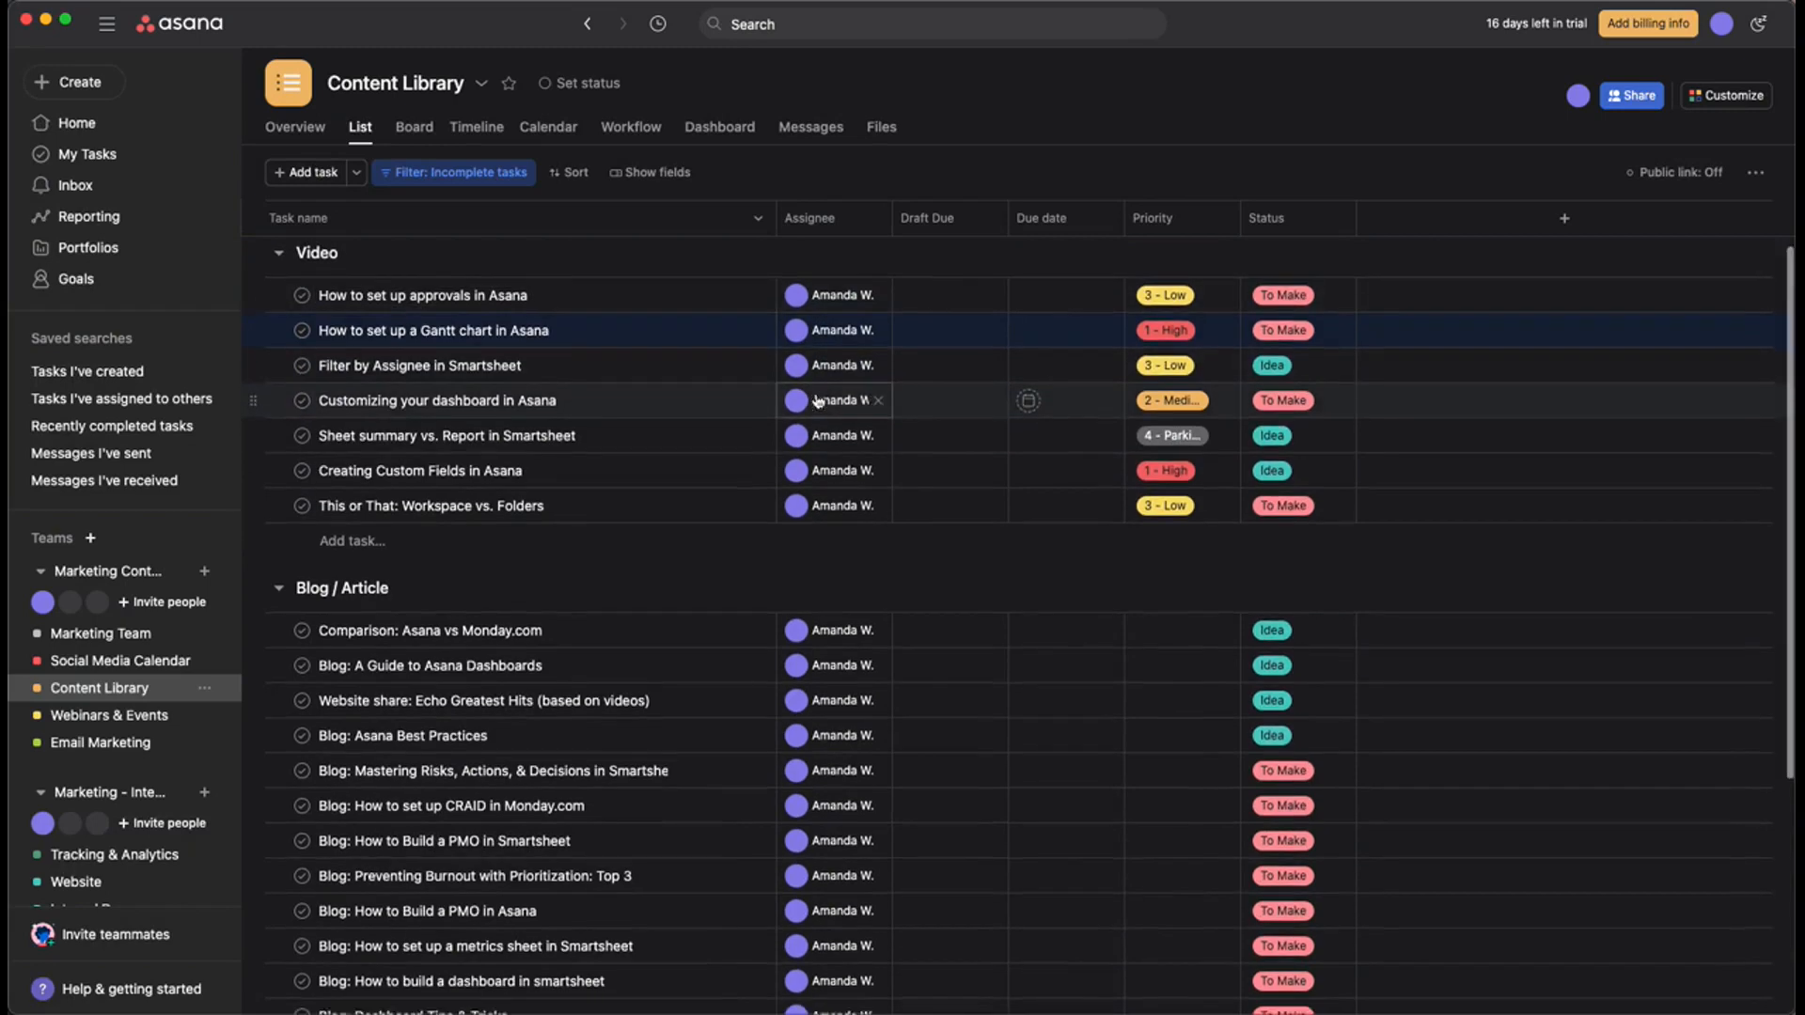
scroll(458, 545, down, 2)
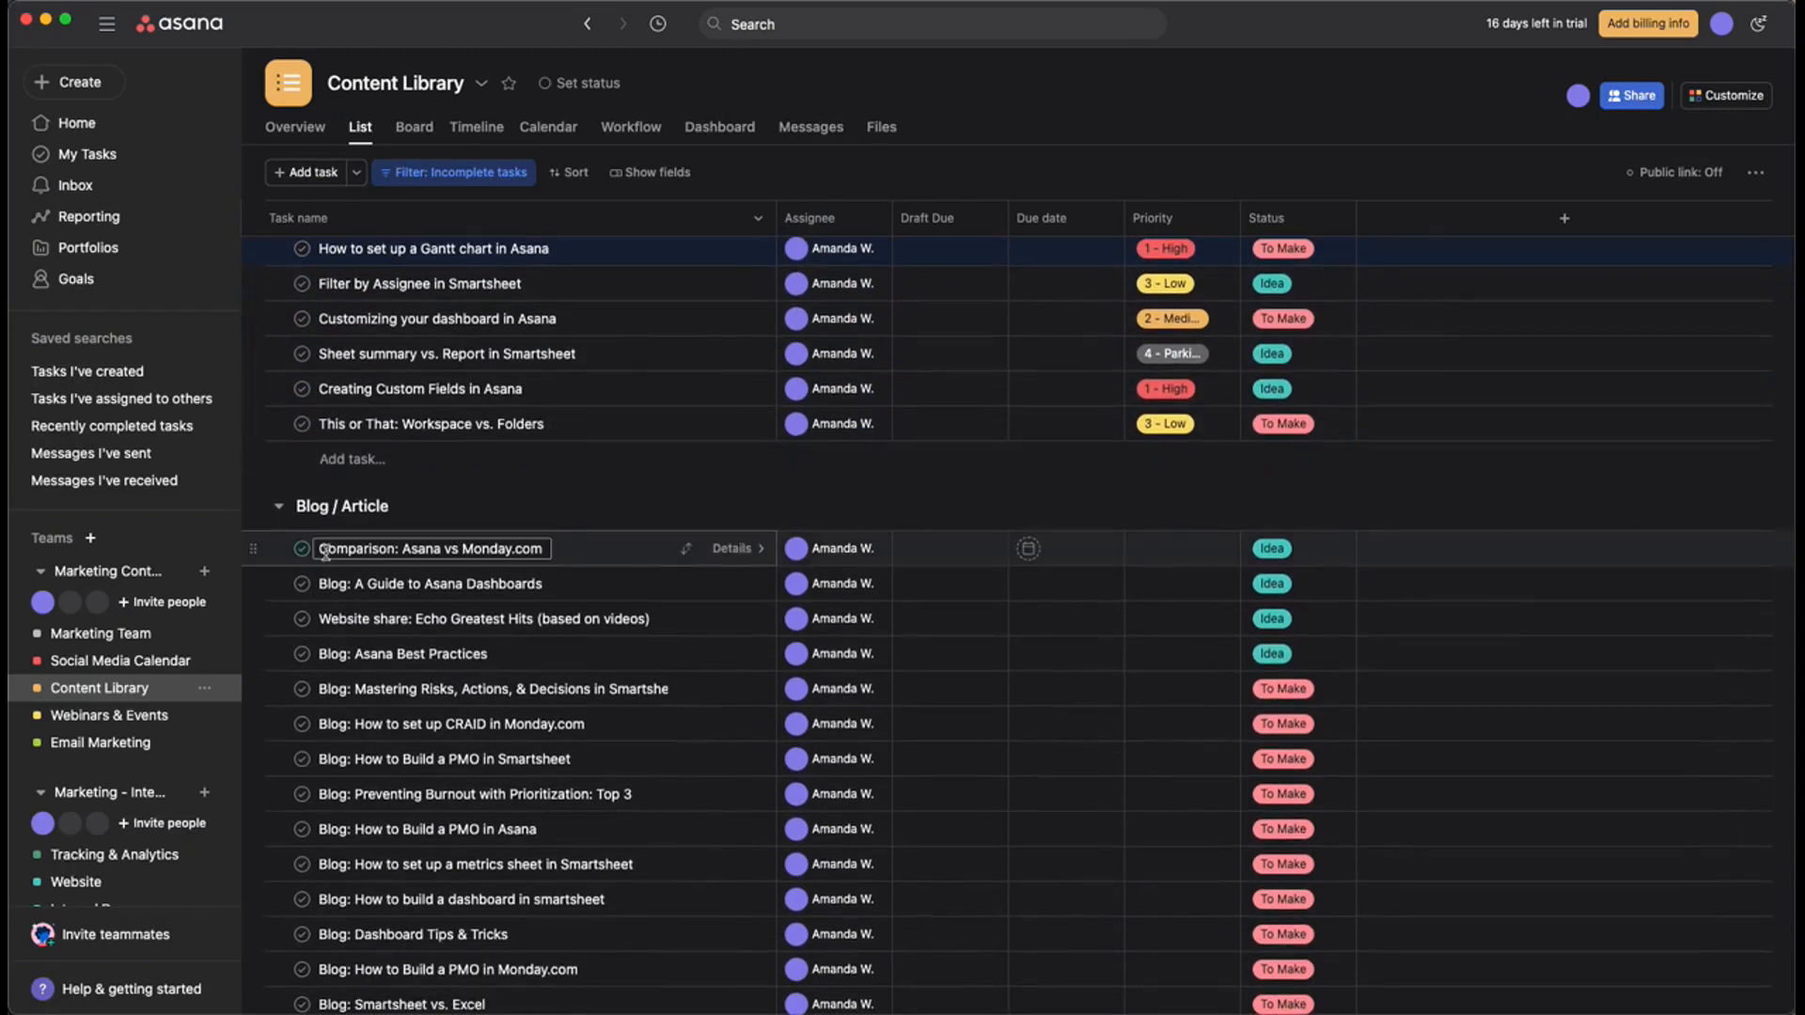
click(458, 545)
shift+click(611, 760)
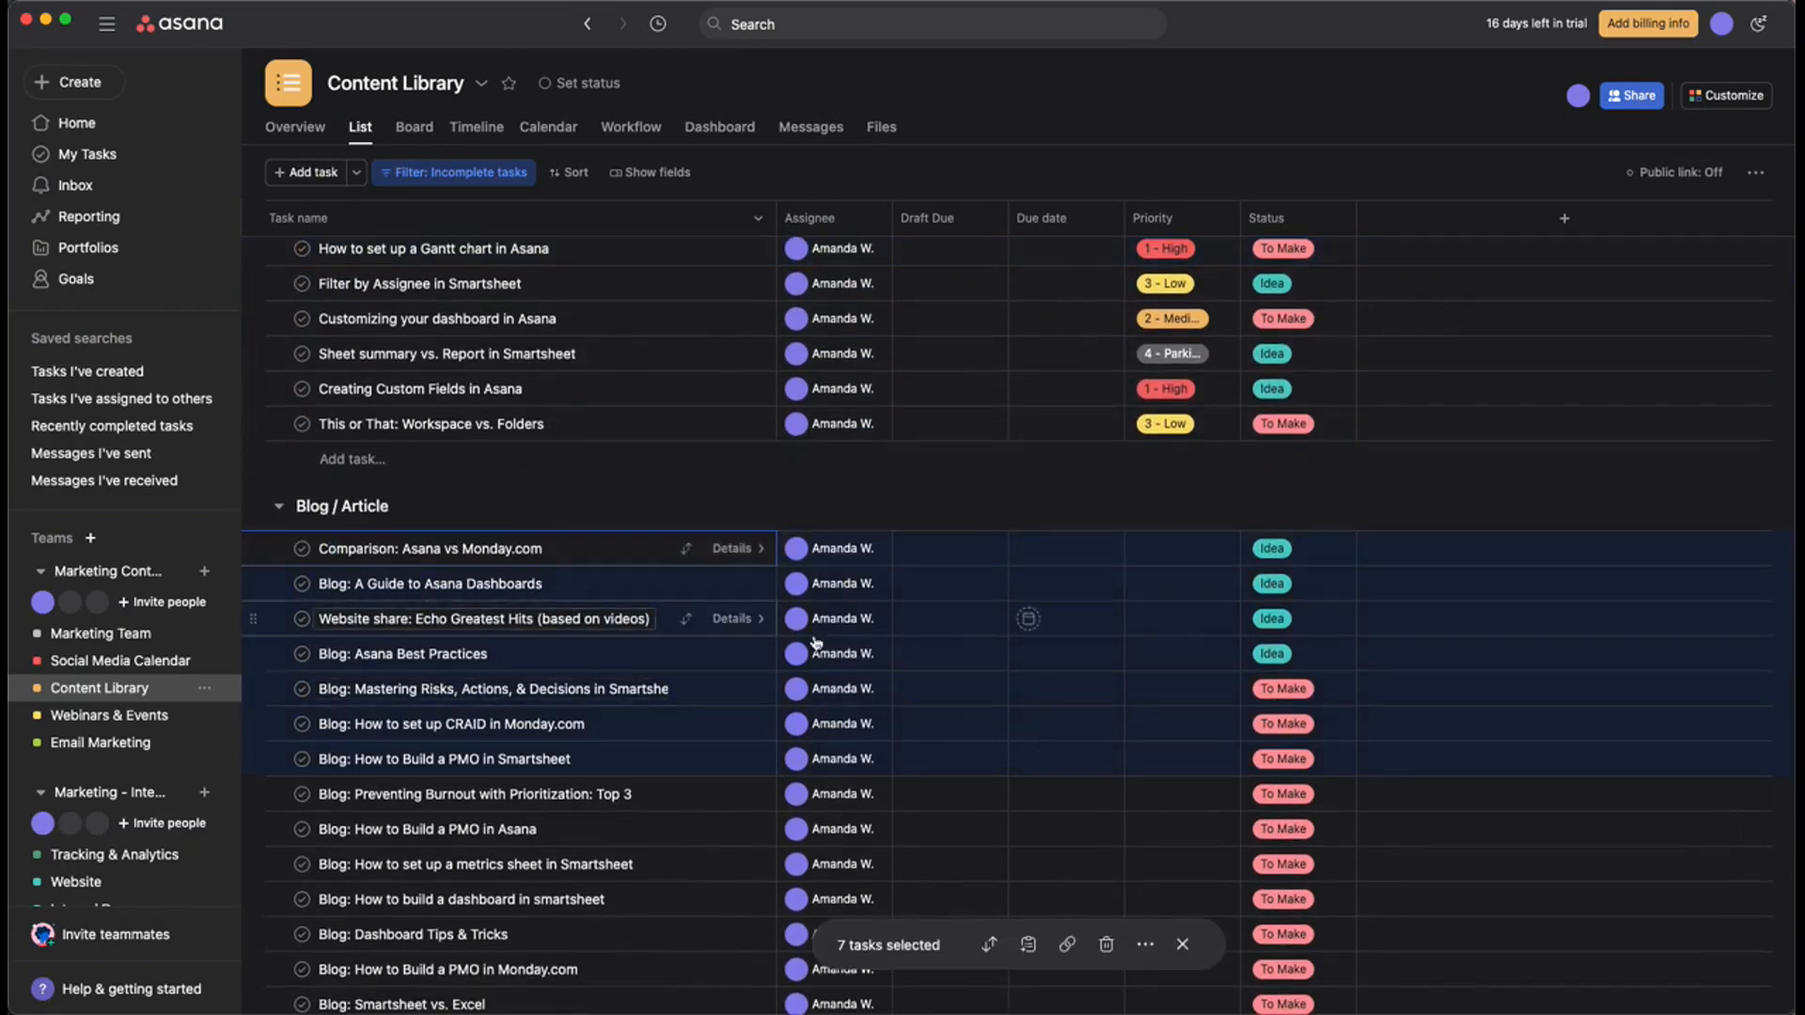
click(1188, 558)
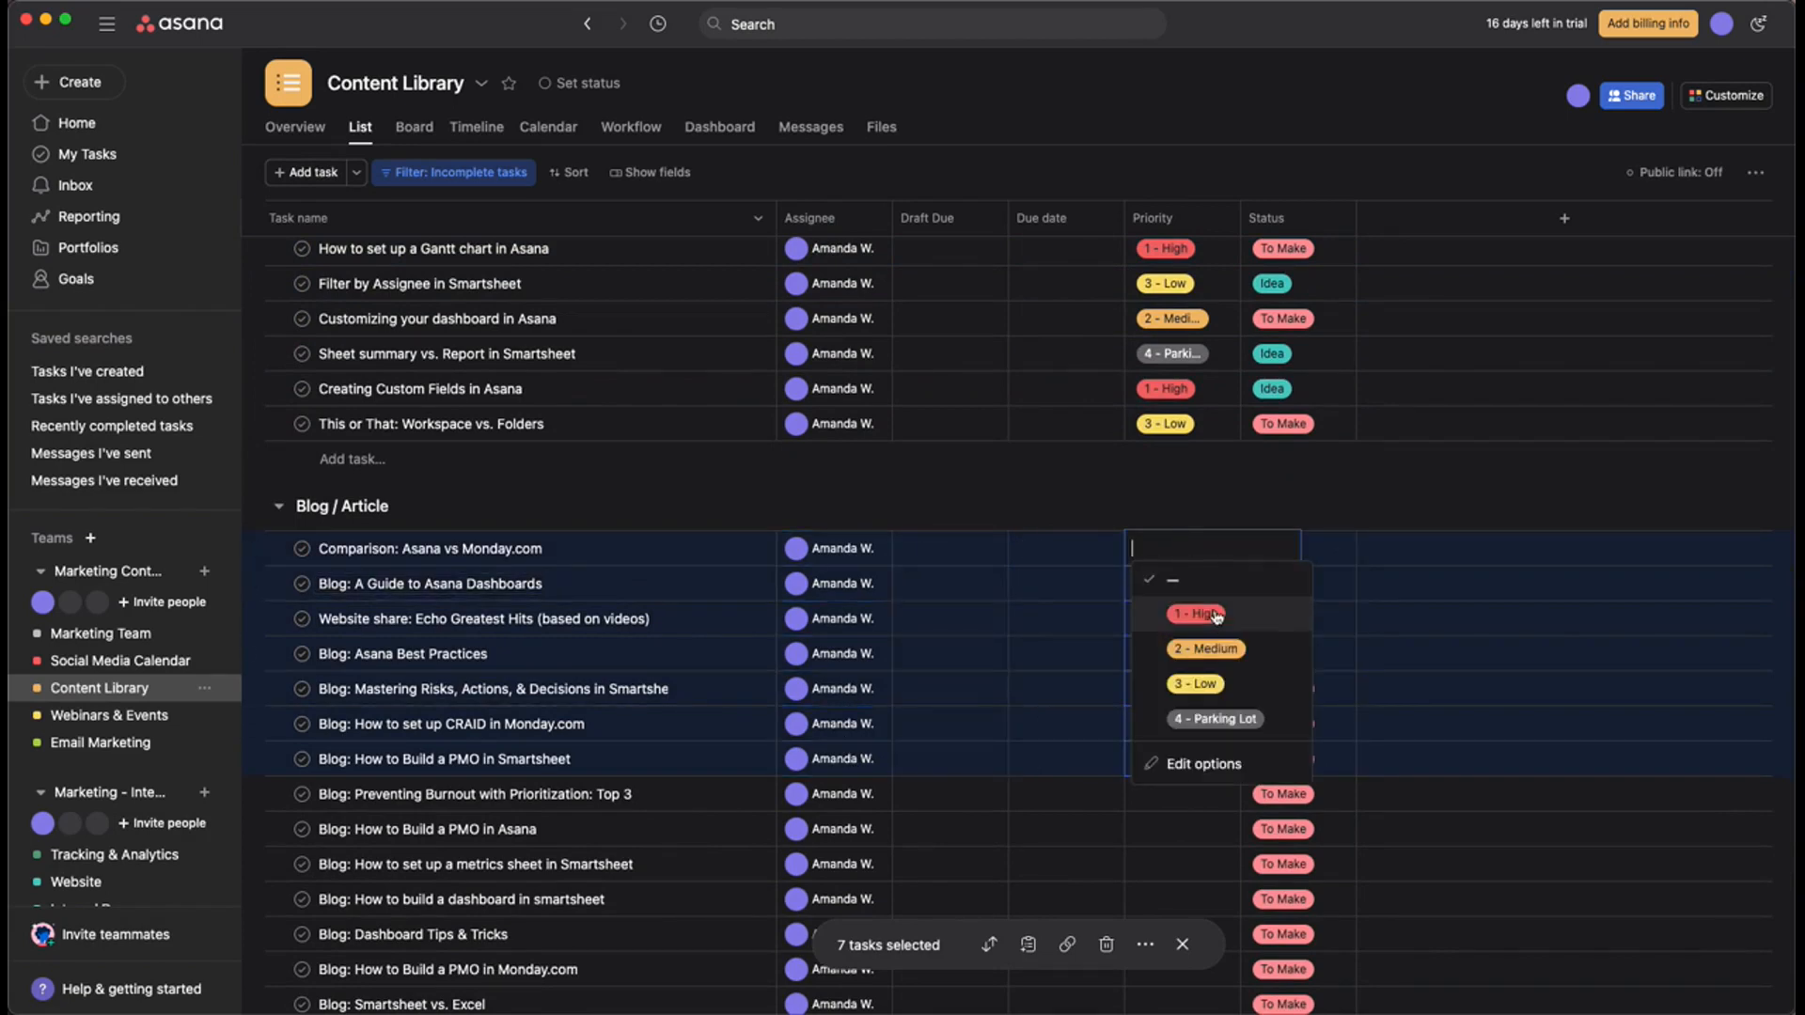
click(1252, 624)
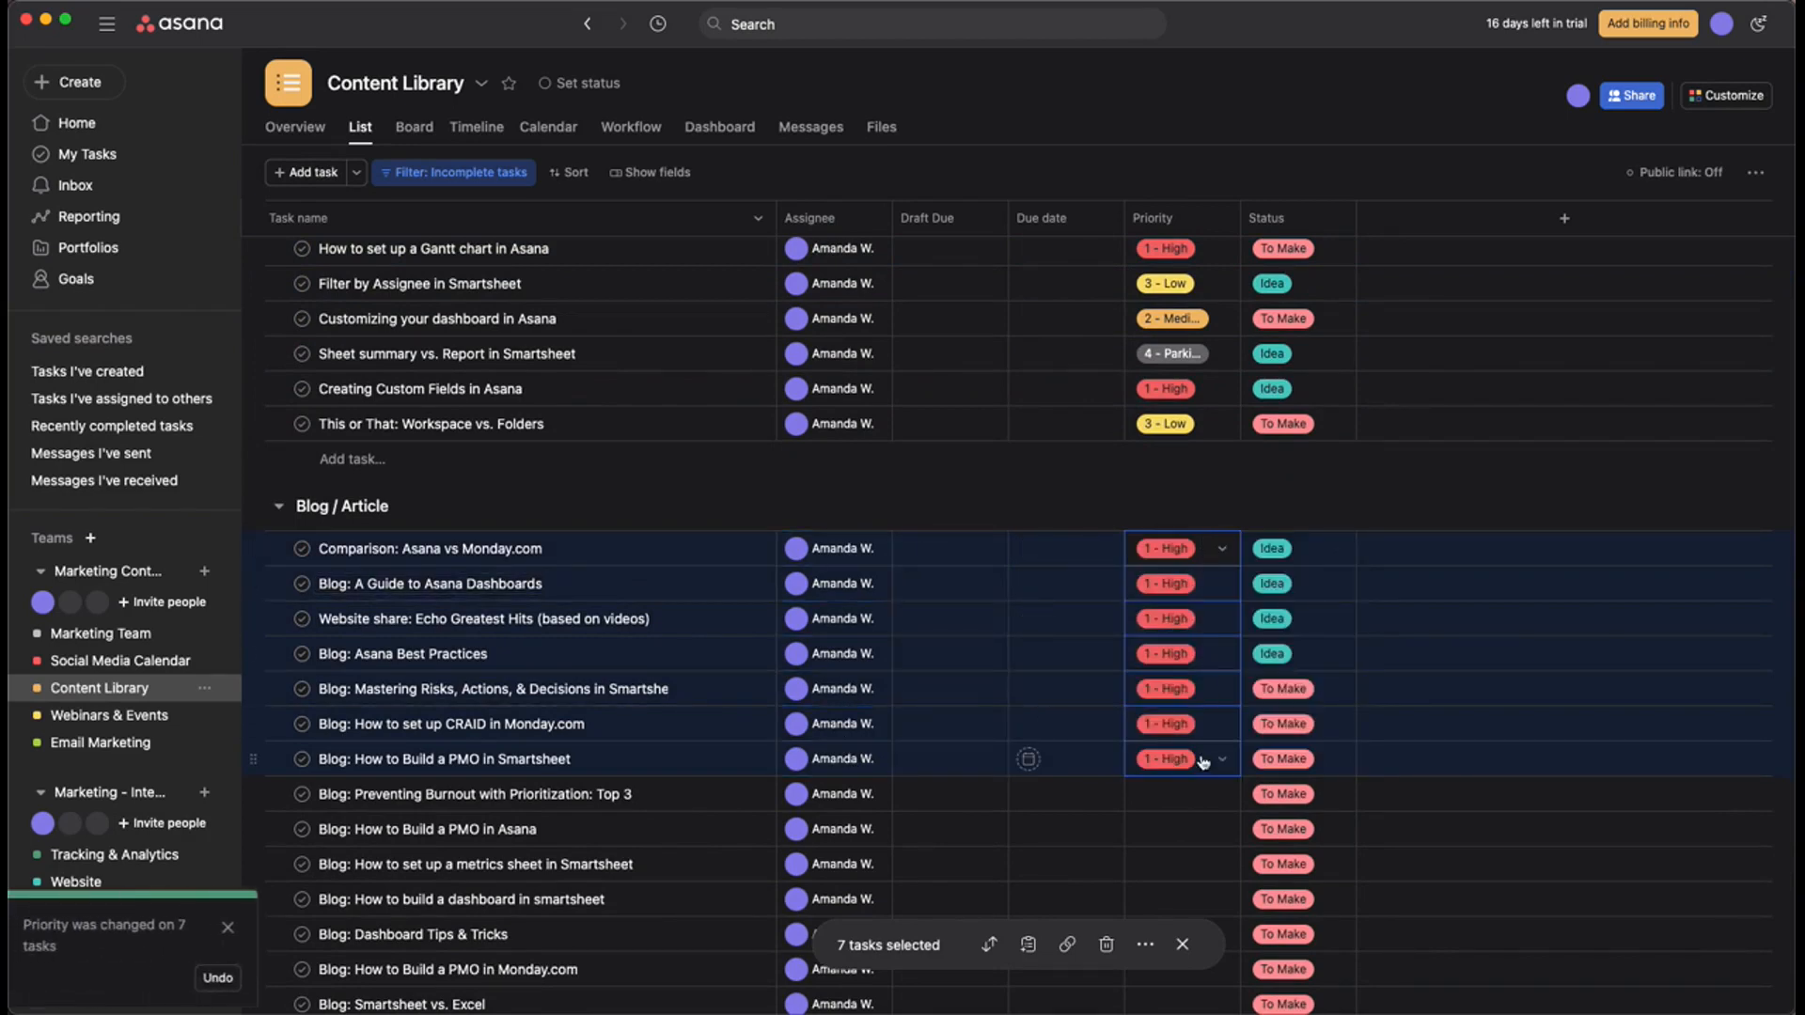
click(1182, 943)
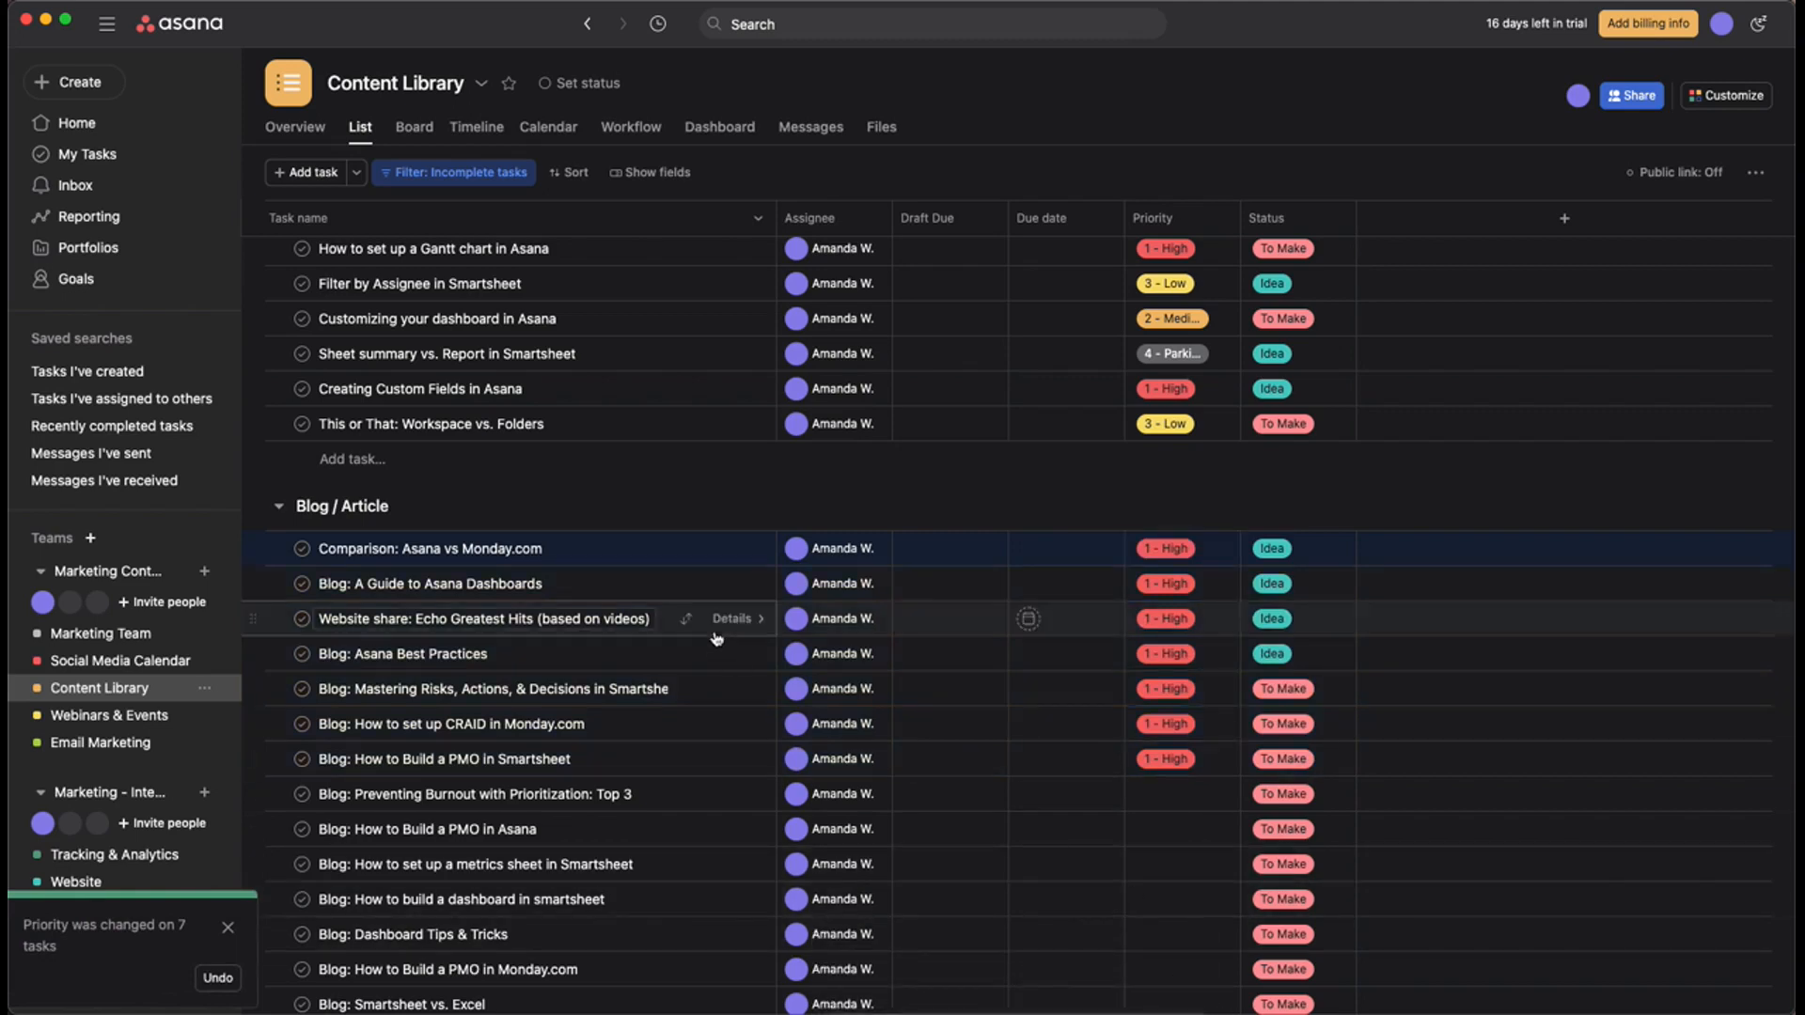
Bulk-set Priority to "2 - Medium" for the six blog tasks from the CRAID one through "How to build a dashboard in smartsheet", and clear the selection.
click(490, 555)
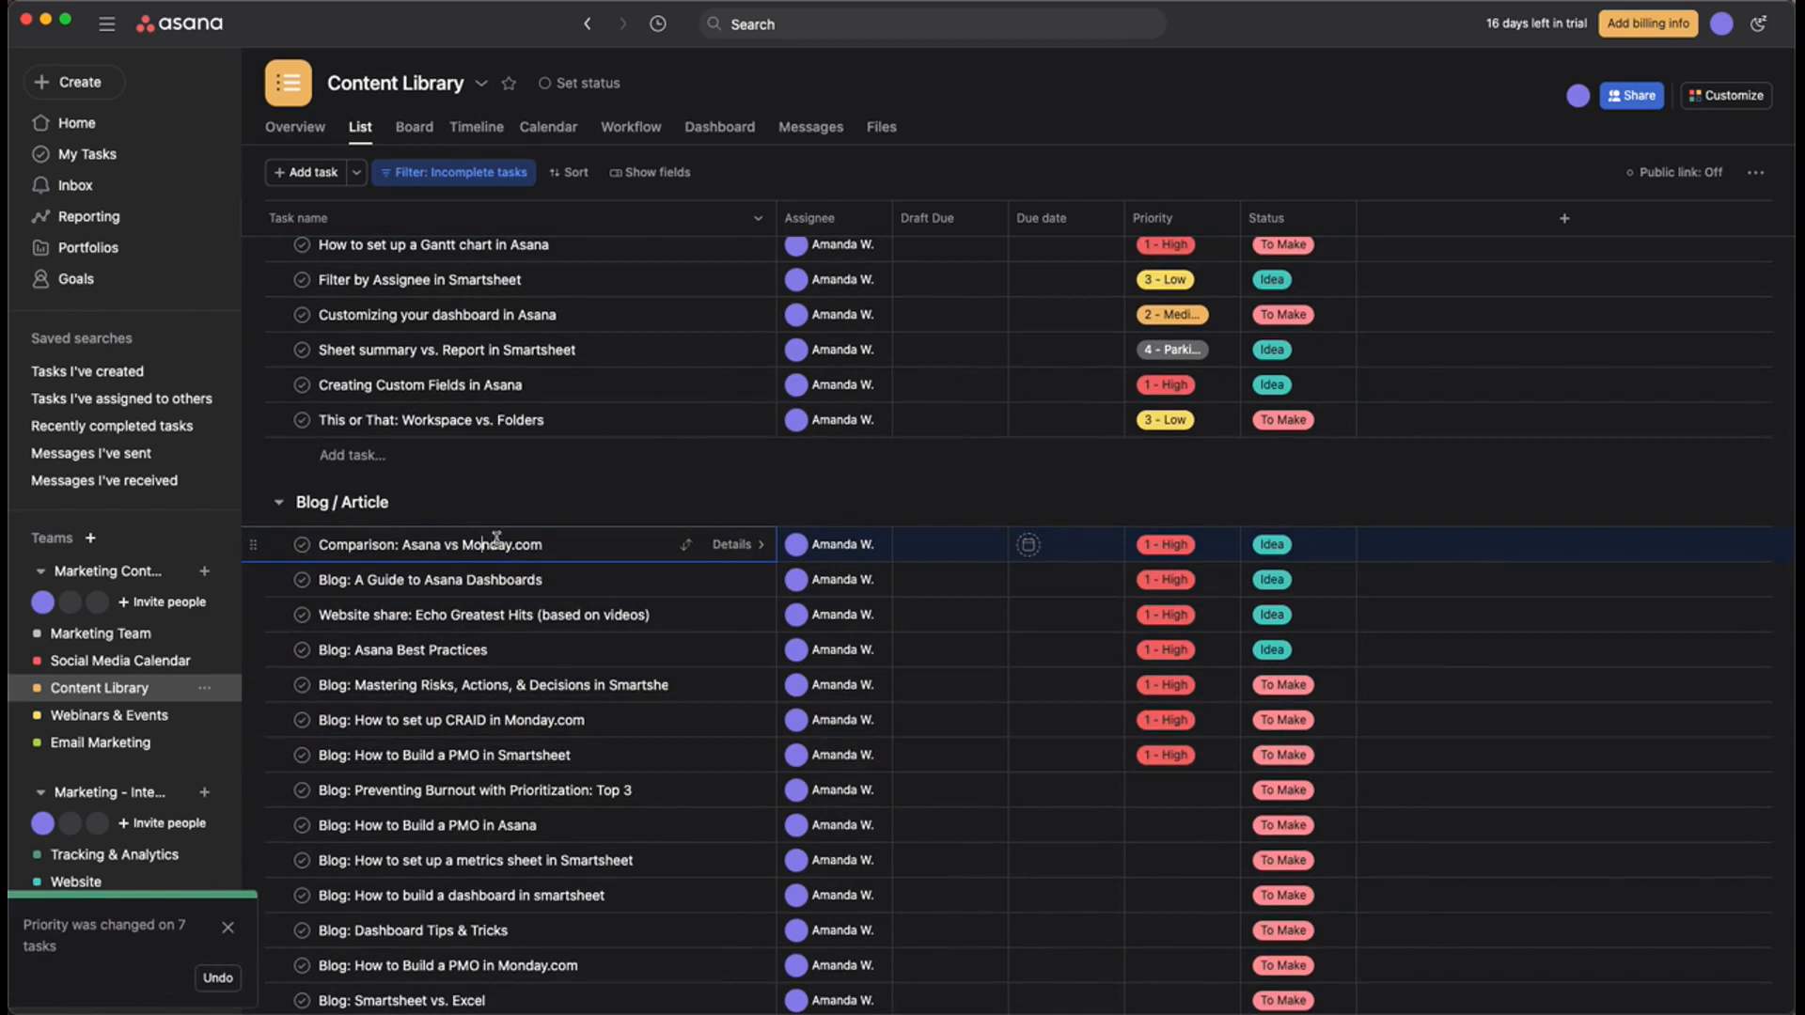
scroll(495, 537, down, 2)
click(495, 586)
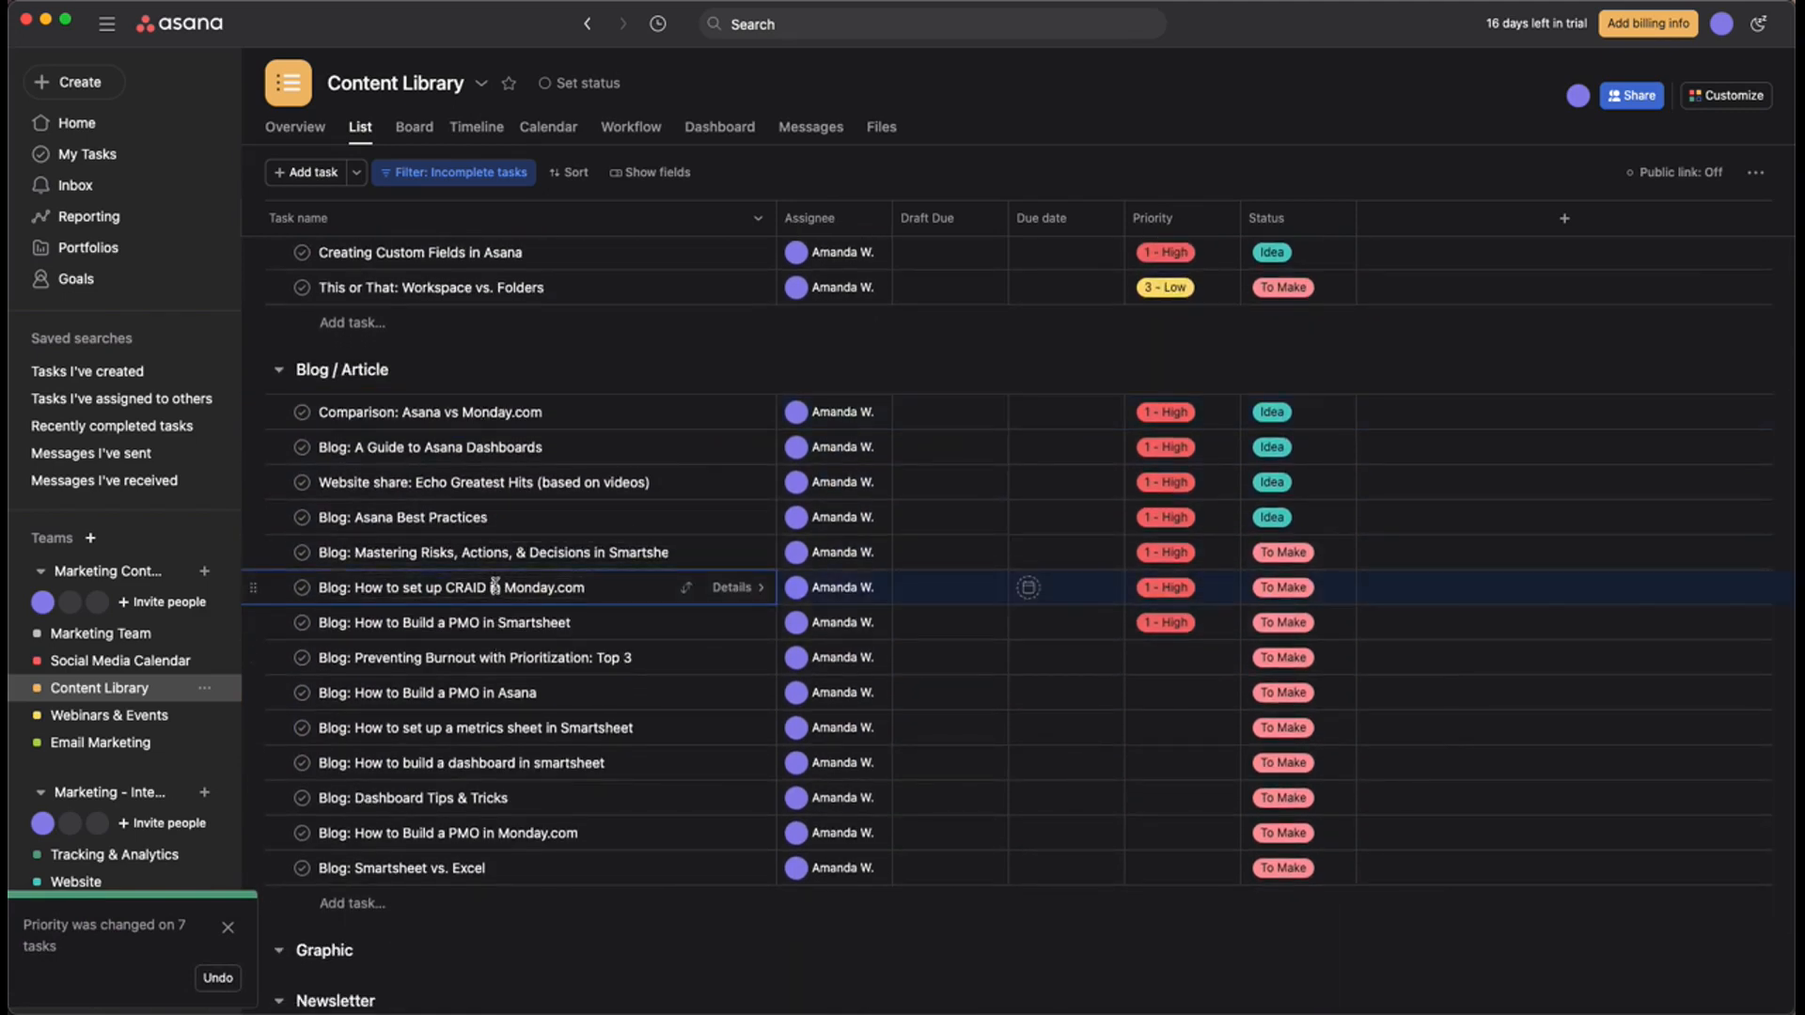
shift+click(510, 762)
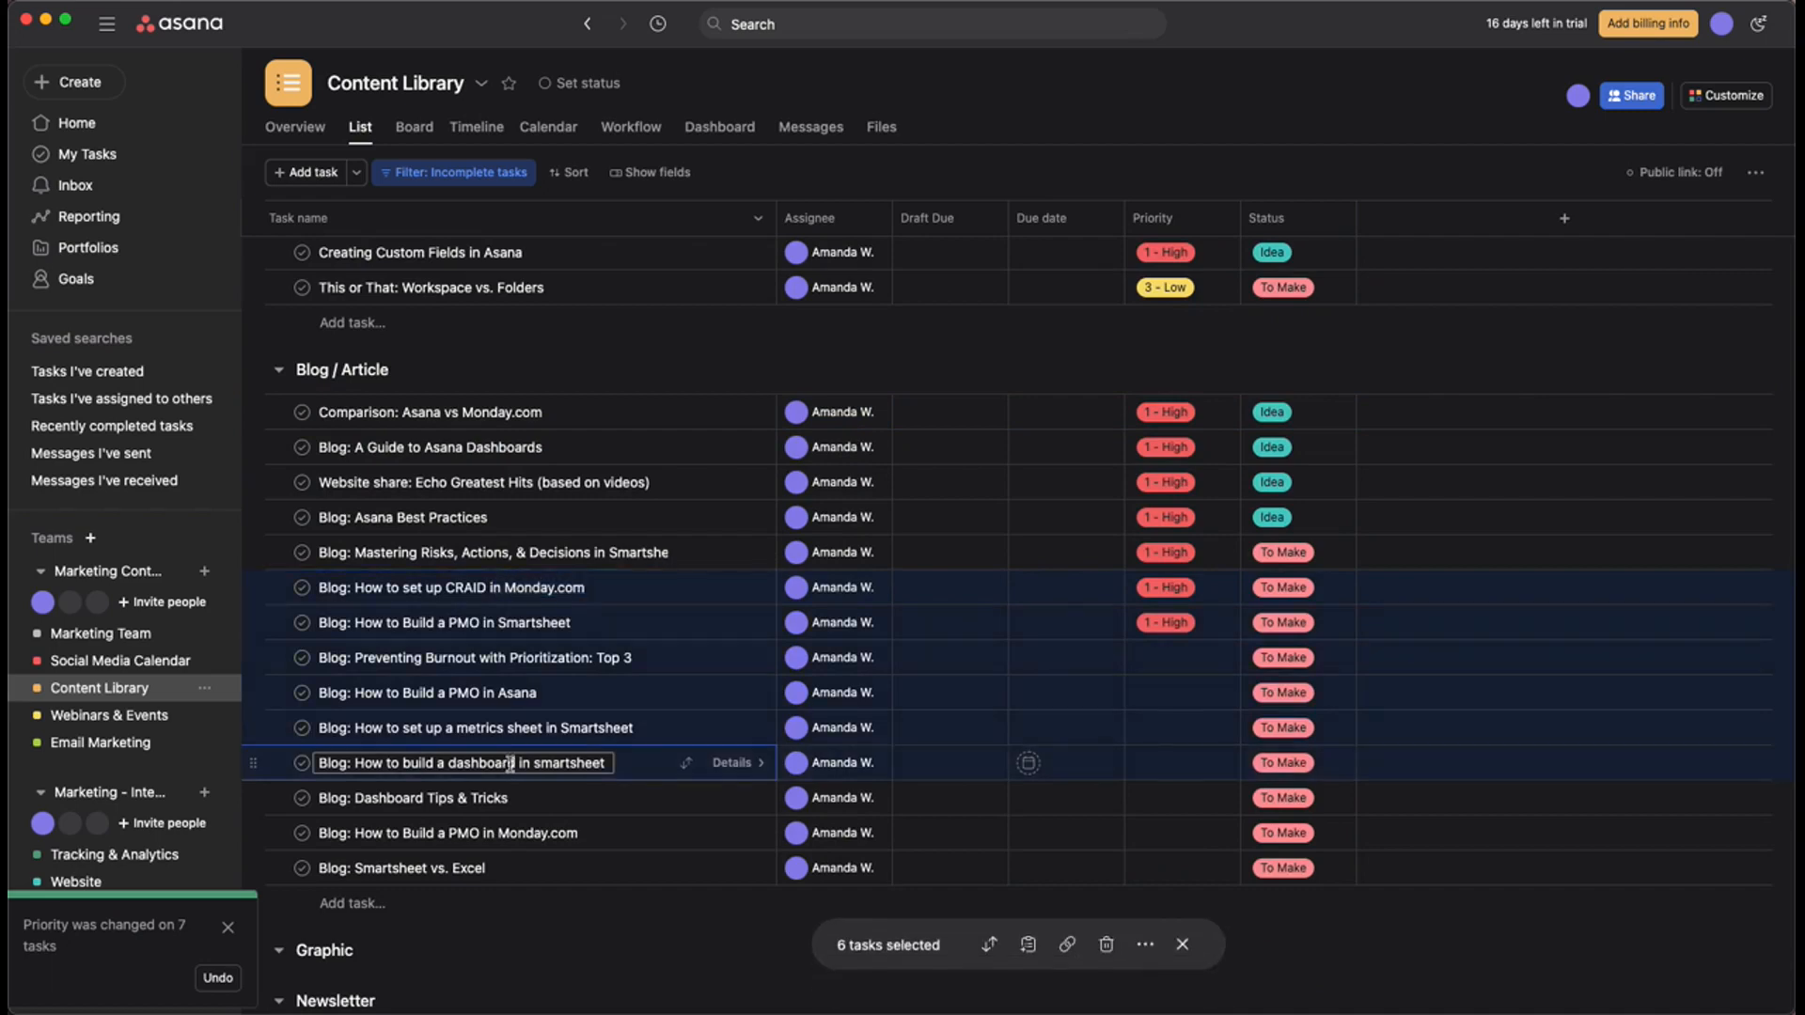
click(1182, 594)
click(1203, 688)
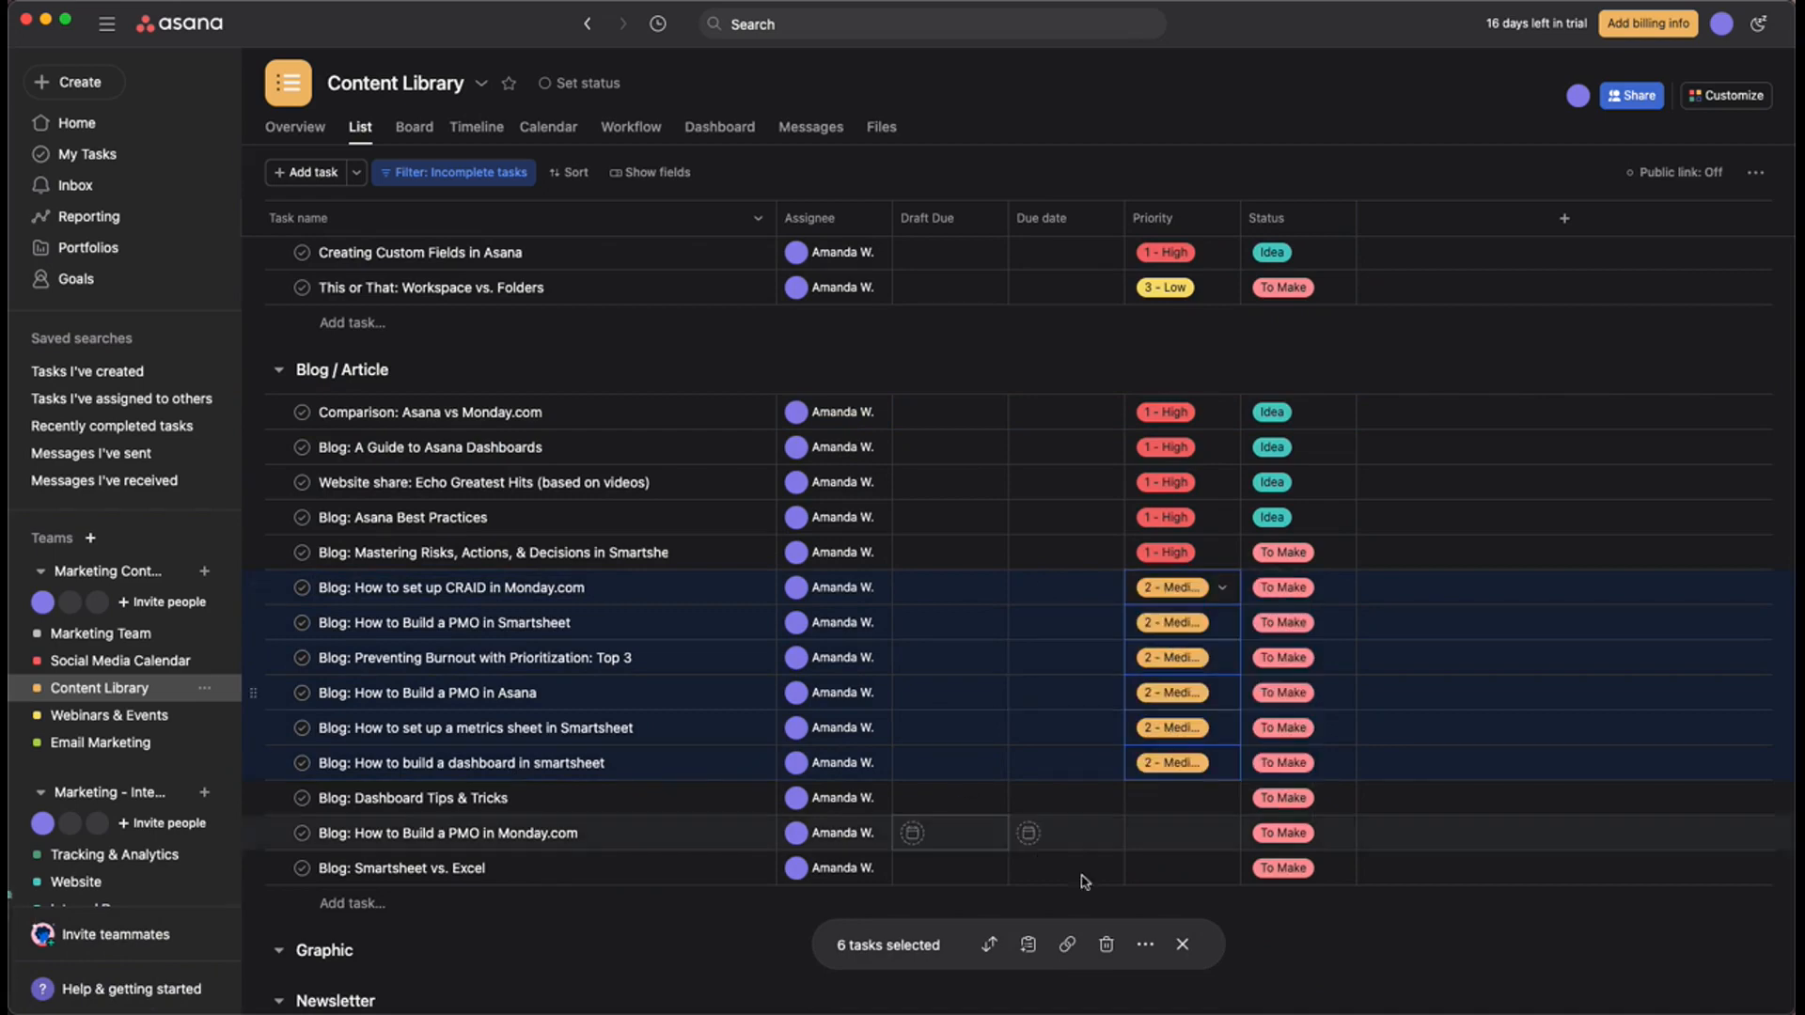
click(1182, 945)
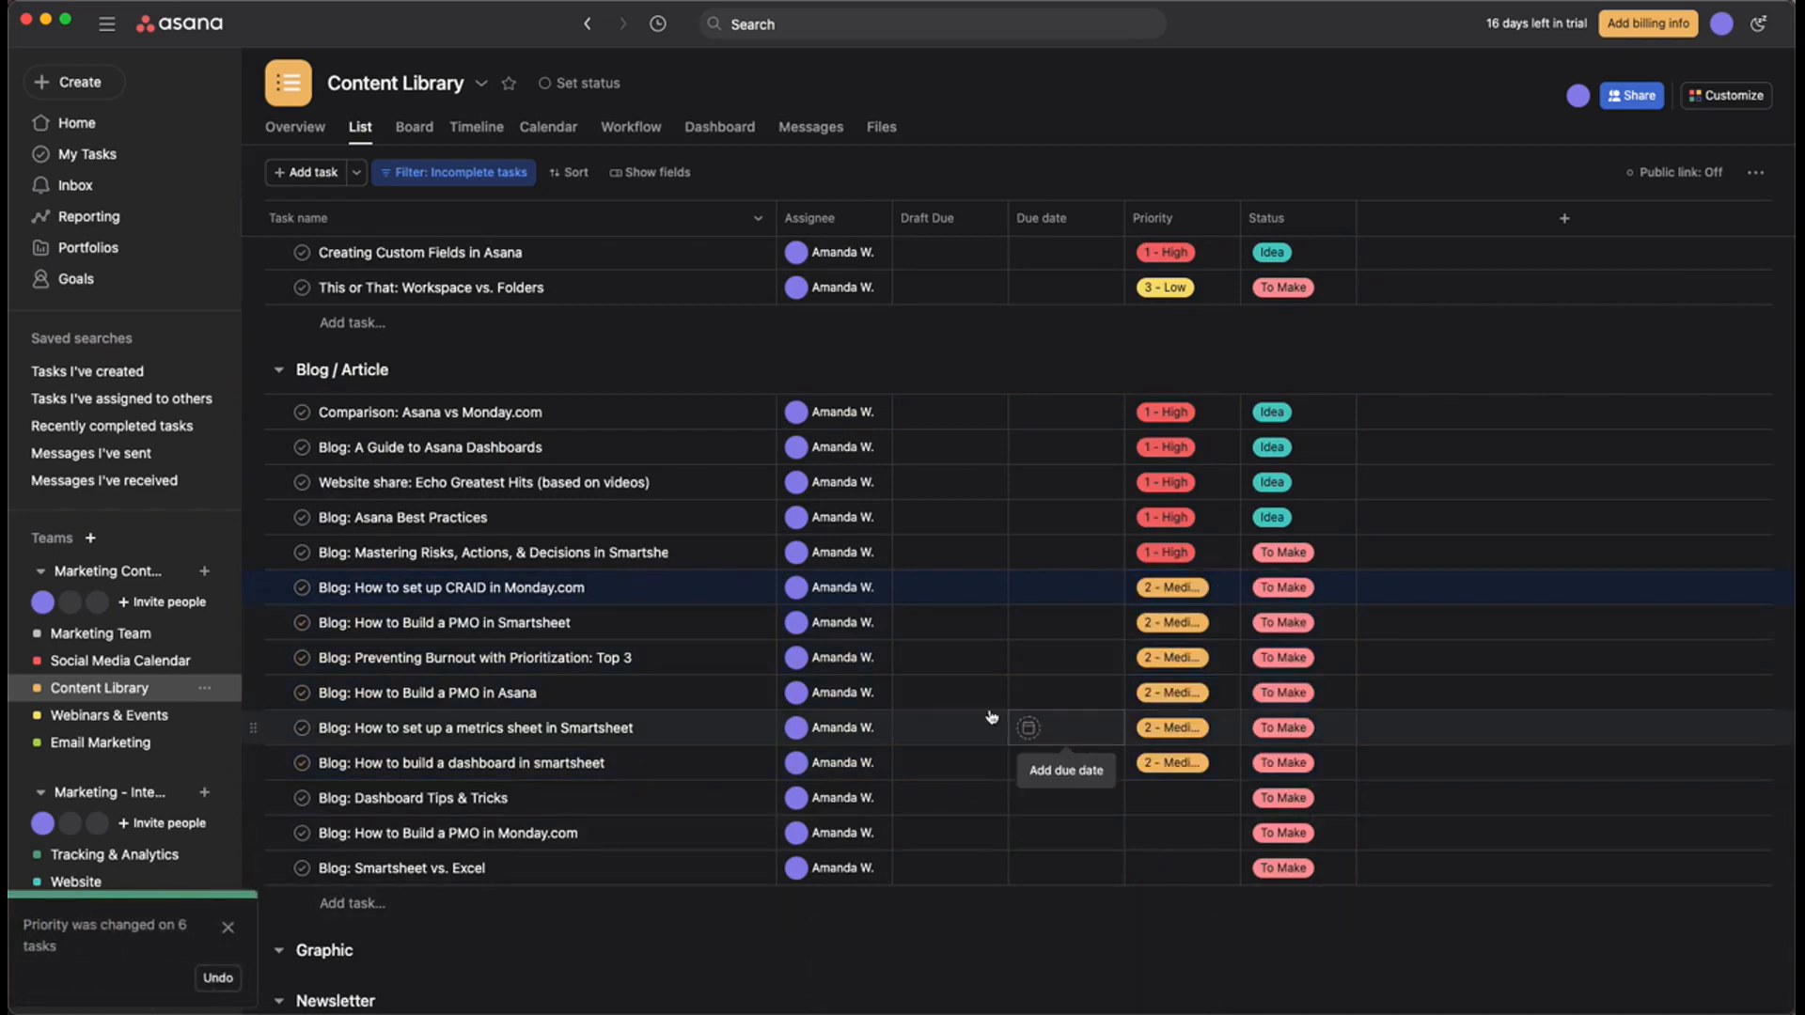
Change Priority to "3 - Low" for the Echo Greatest Hits website share task and "4 - Parking Lot" for the Preventing Burnout blog.
click(1170, 482)
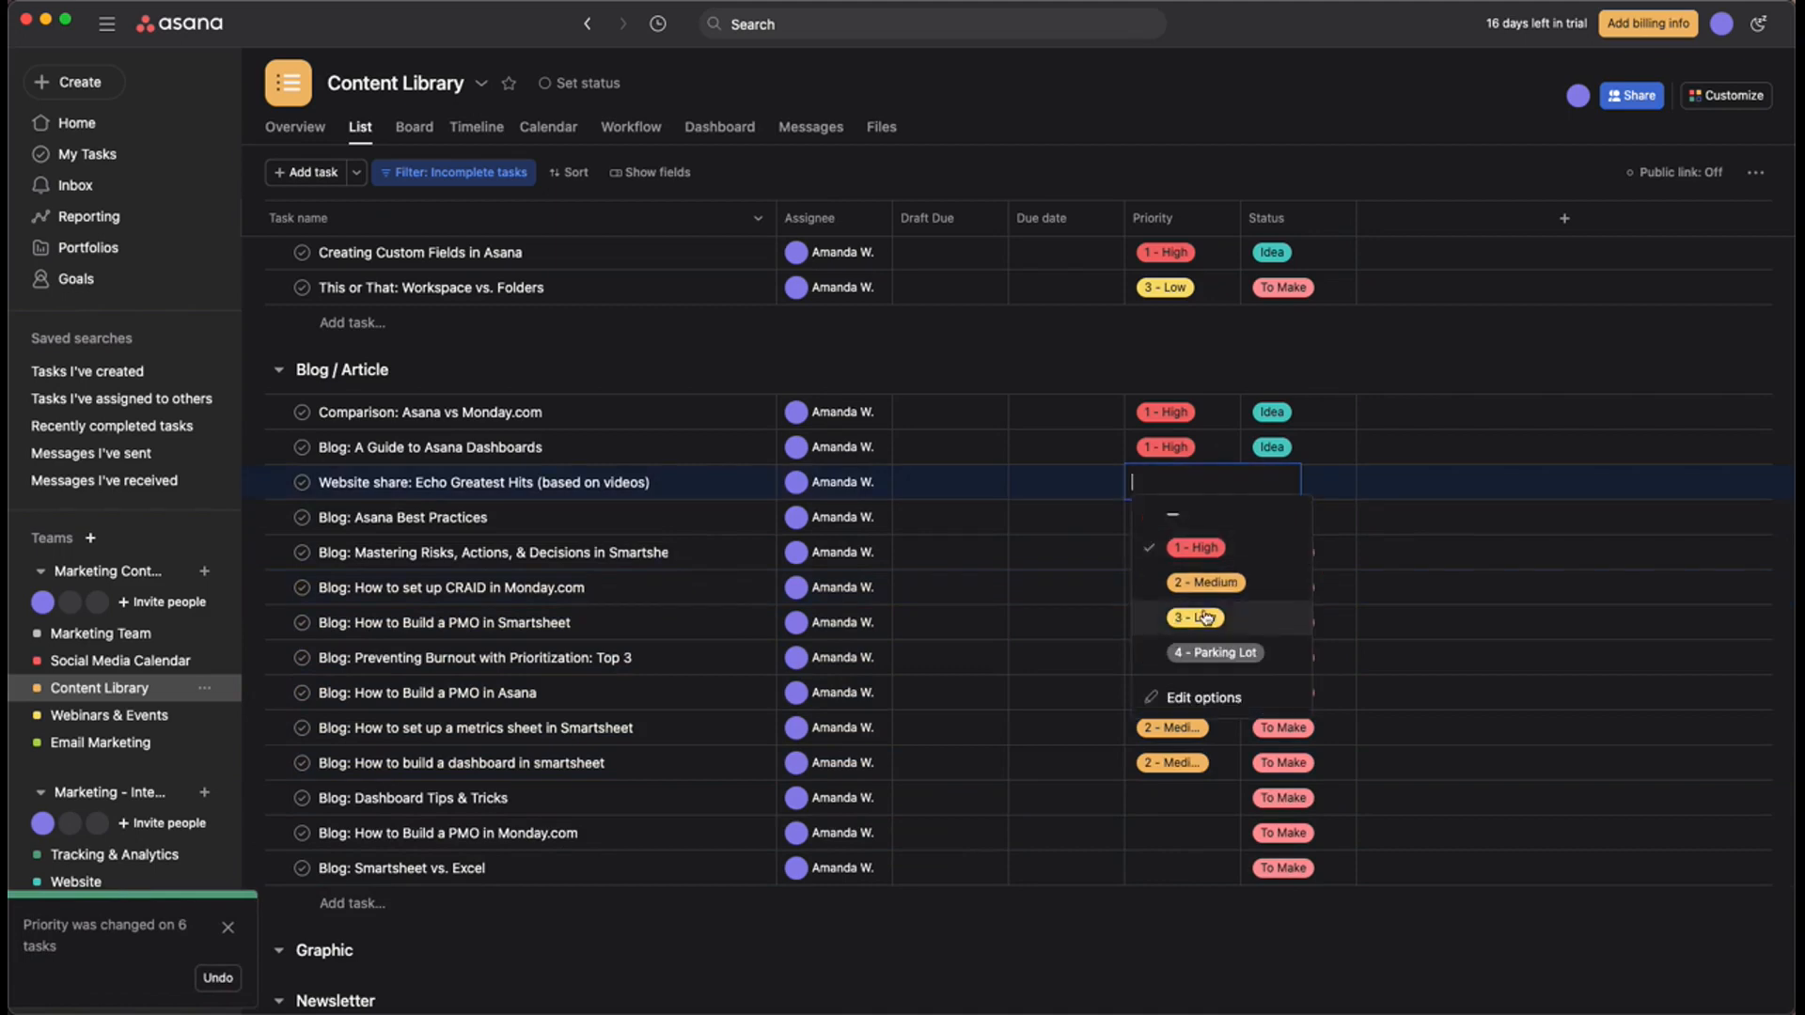
click(1204, 617)
click(1175, 657)
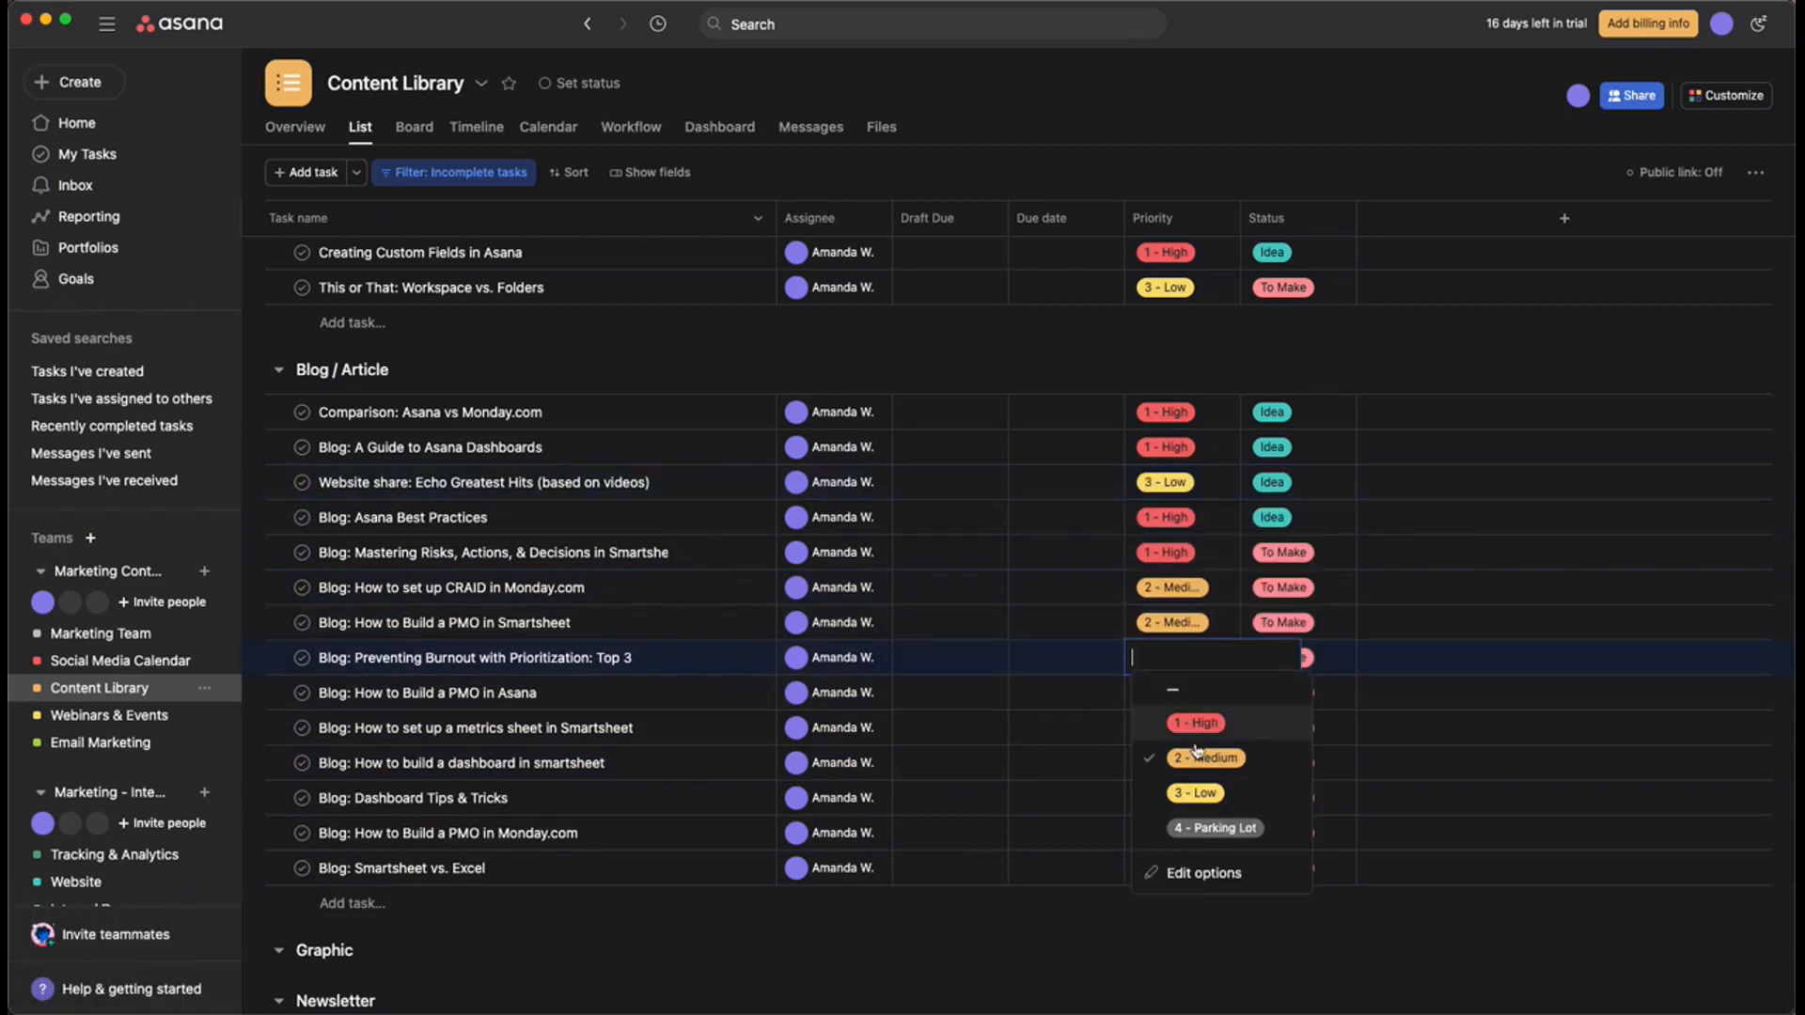
click(1211, 828)
Change Priority to "3 - Low" for the CRAID in Monday.com blog and "4 - Parking Lot" for "Comparison: Asana vs Monday.com".
click(1175, 587)
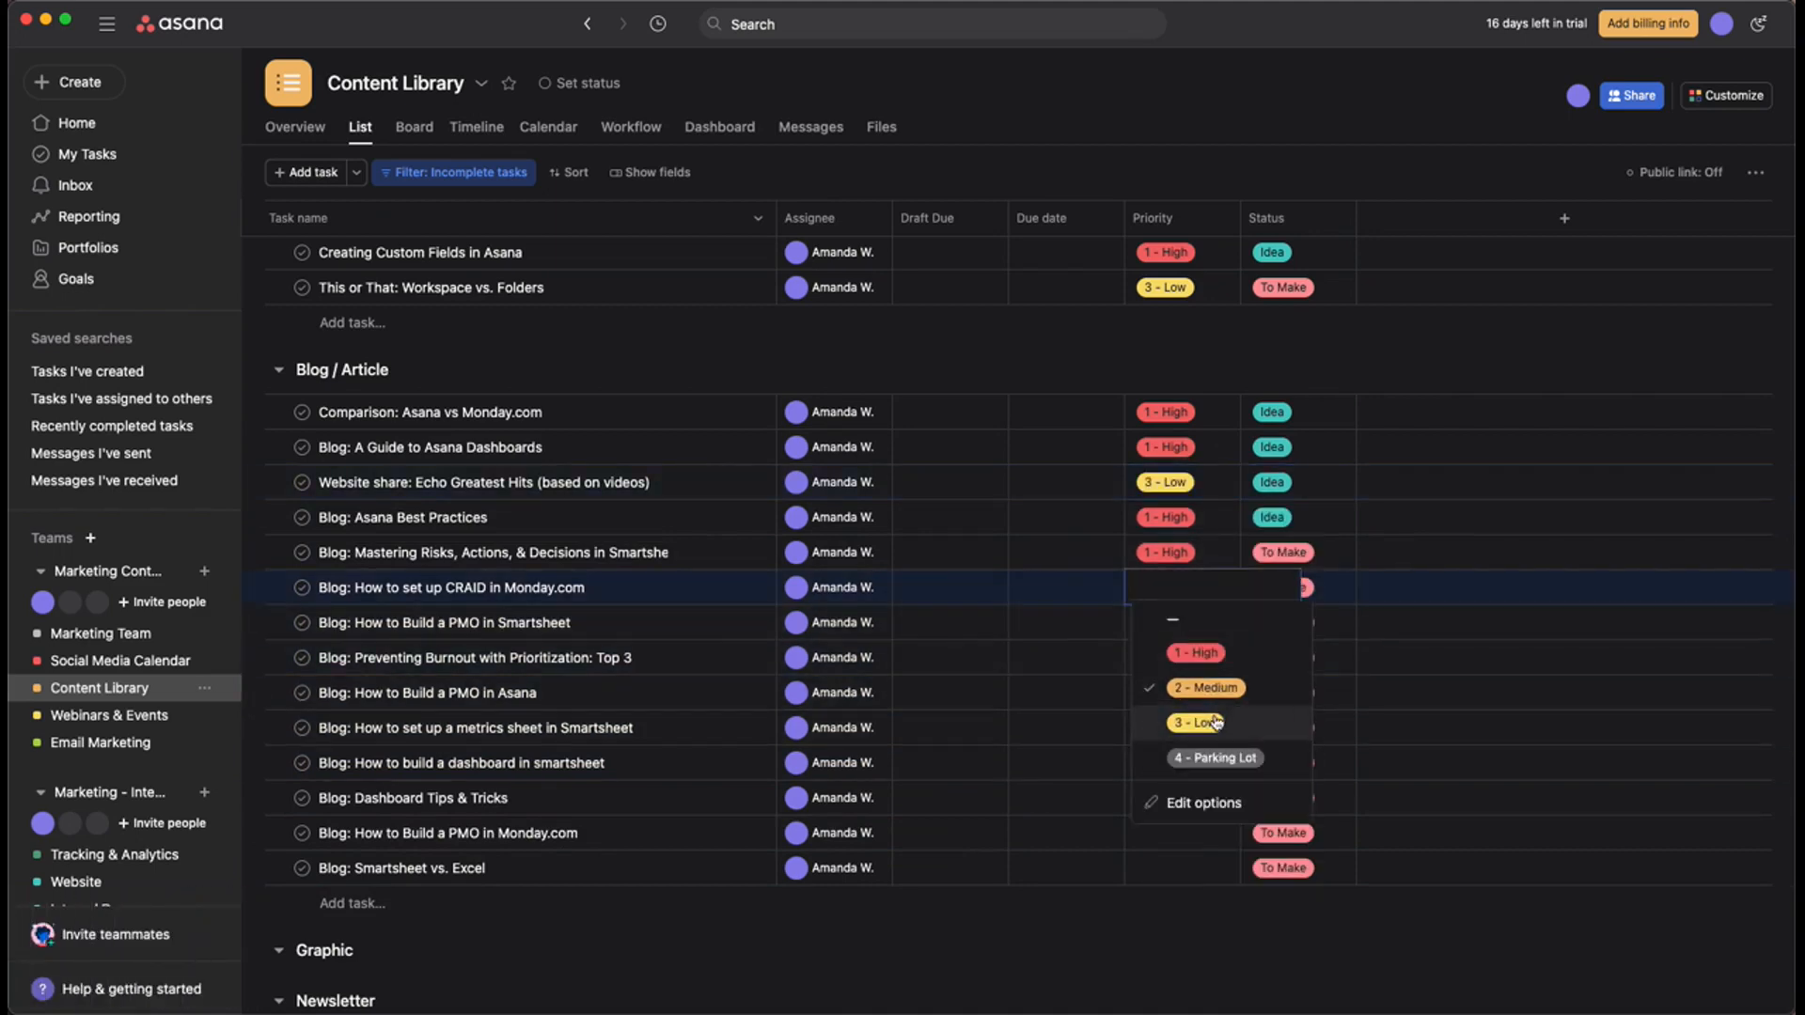
click(1216, 722)
click(1175, 412)
click(1211, 582)
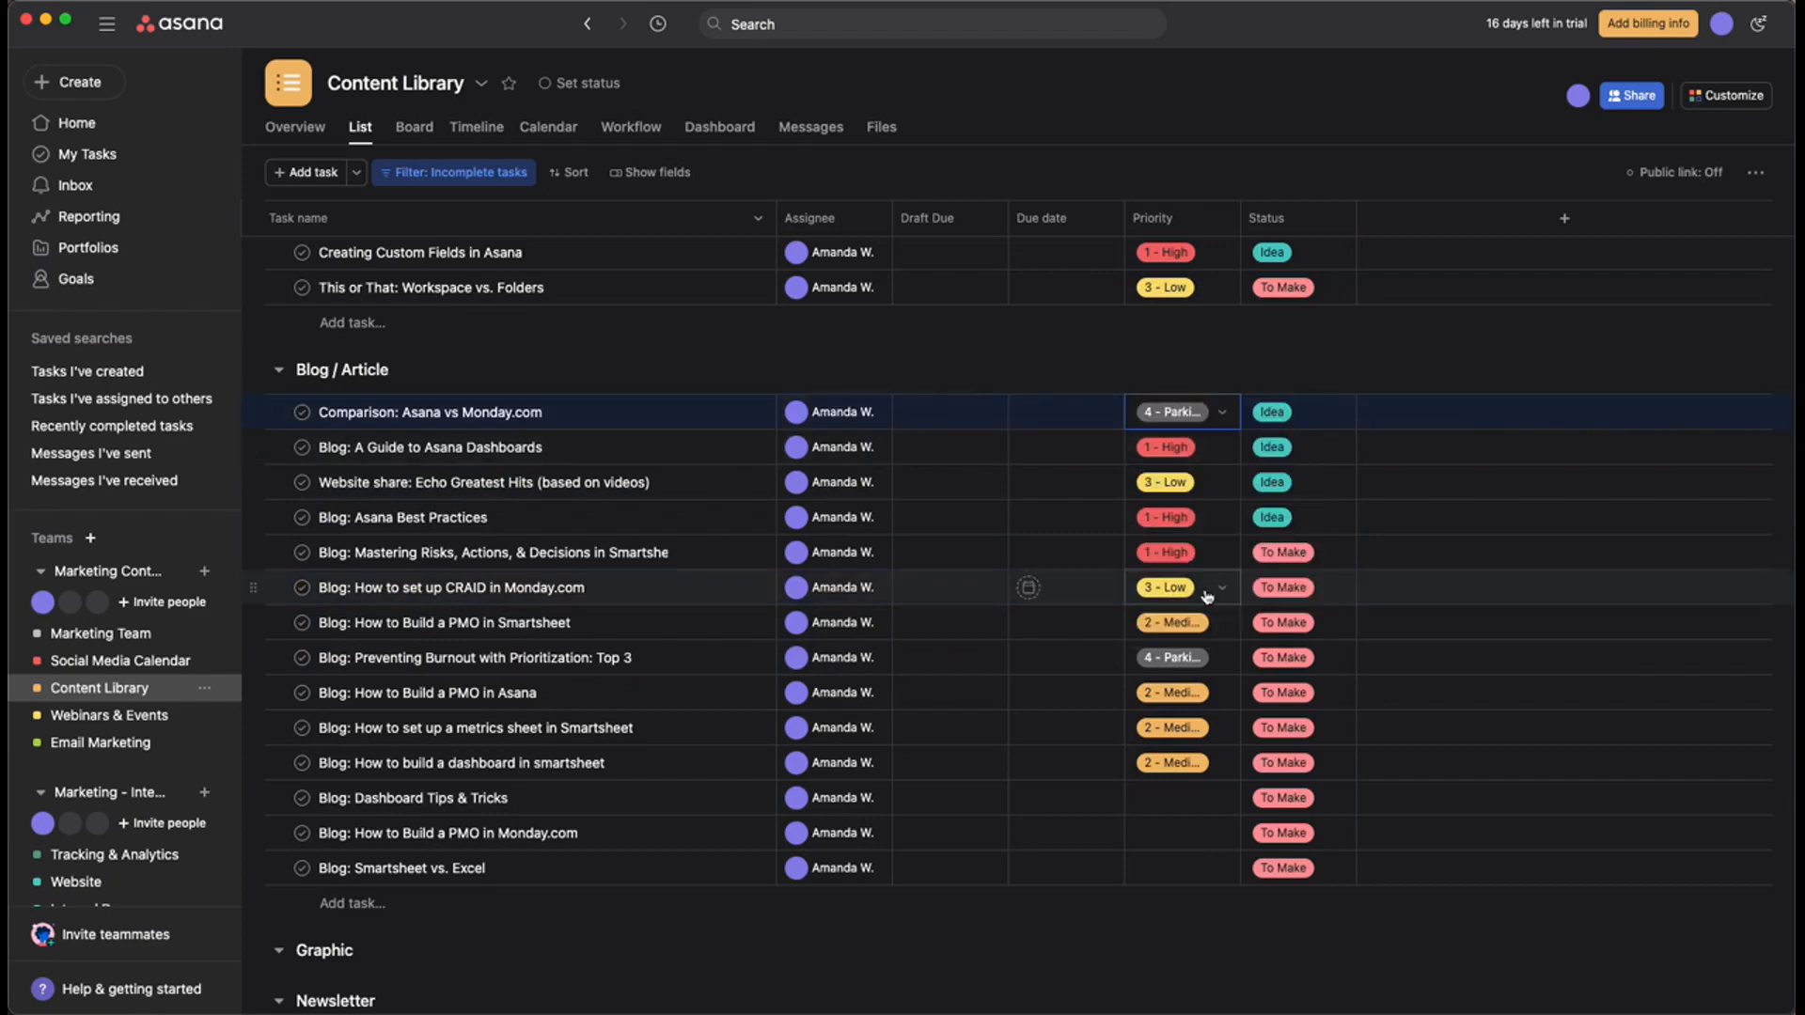
Change Priority to "2 - Medium" for the Mastering Risks, Actions, & Decisions blog and "1 - High" for the metrics sheet blog.
click(1180, 553)
click(1201, 651)
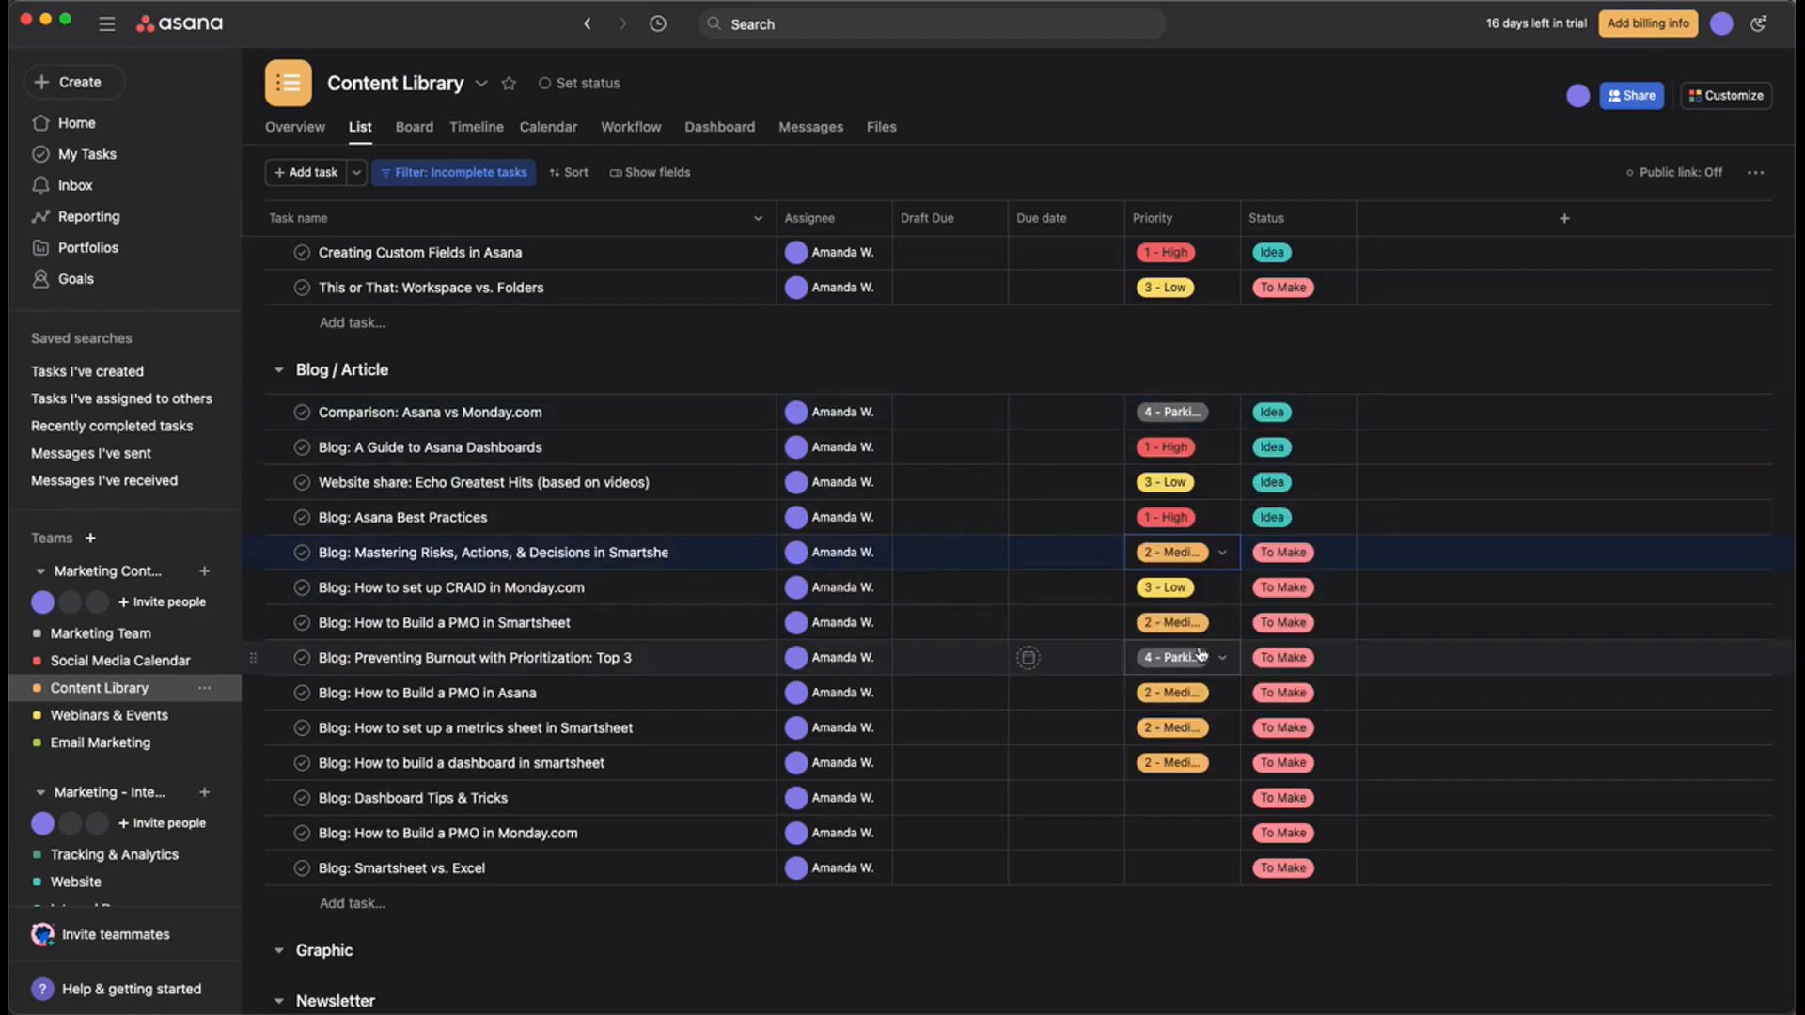
click(1192, 728)
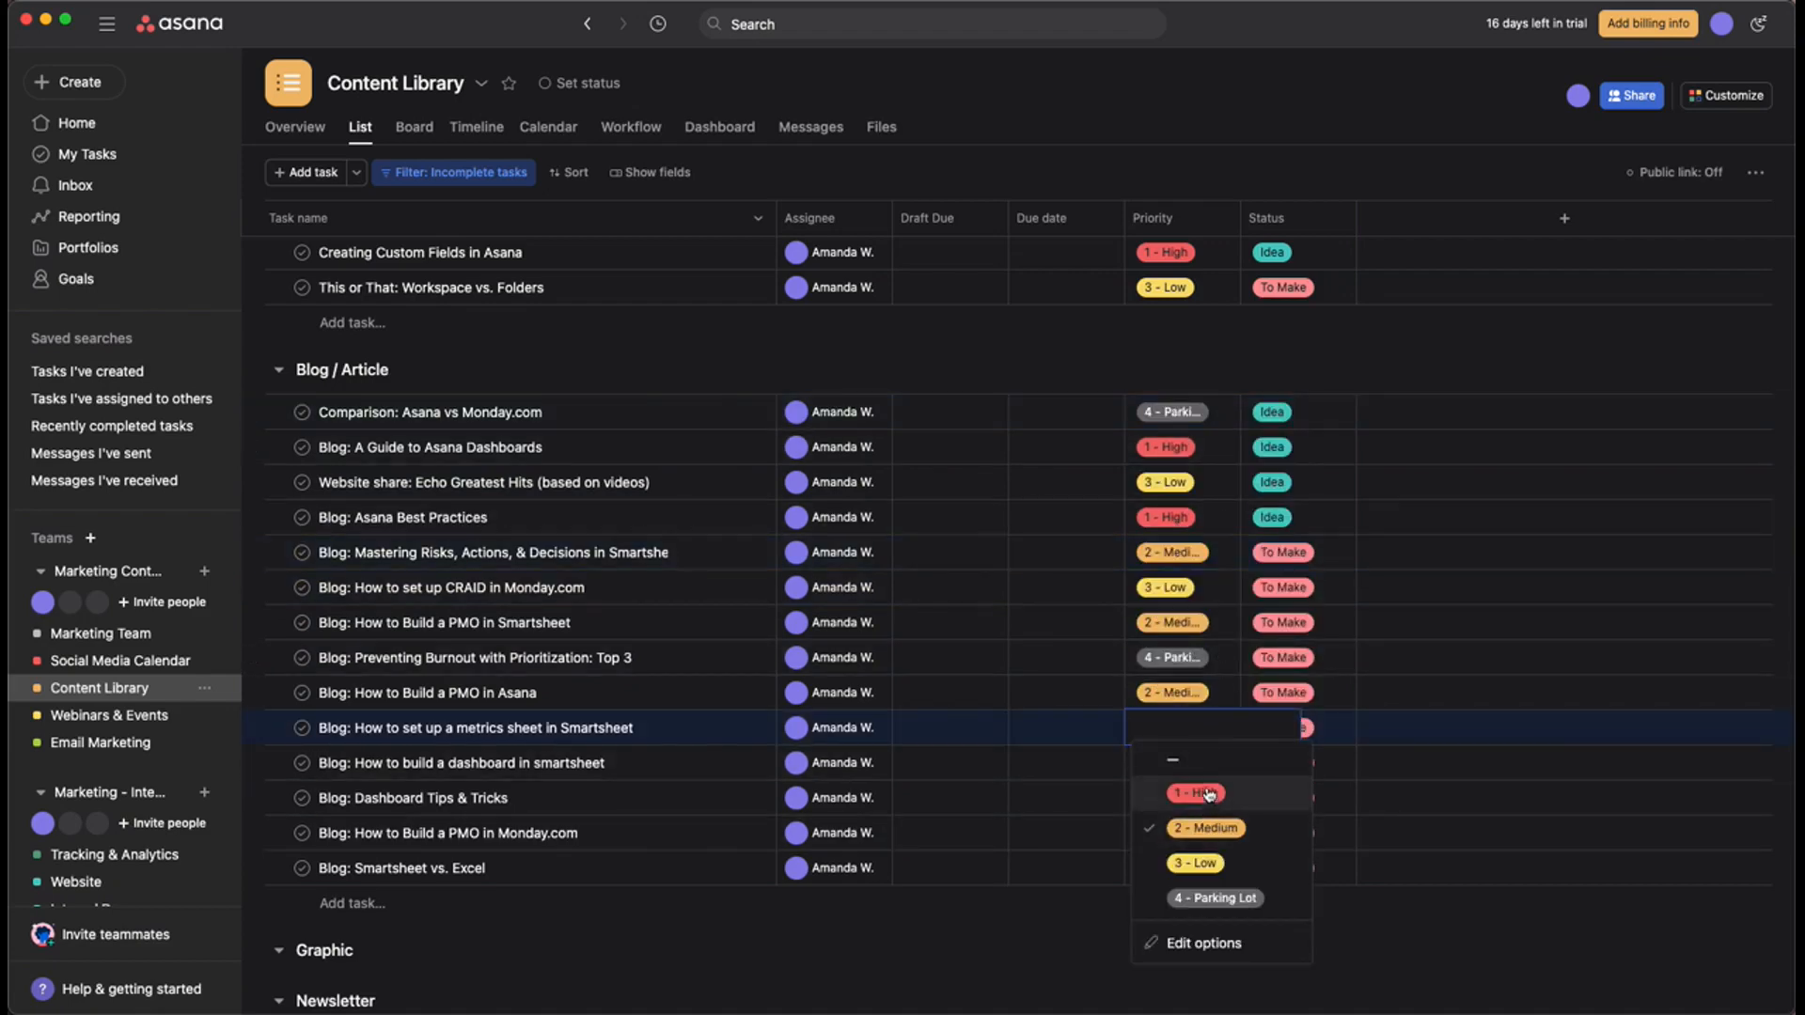
click(1209, 794)
Set Priority to "4 - Parking Lot" for "Blog: Dashboard Tips & Tricks" and "2 - Medium" for "Blog: How to Build a PMO in Monday.com".
click(1205, 798)
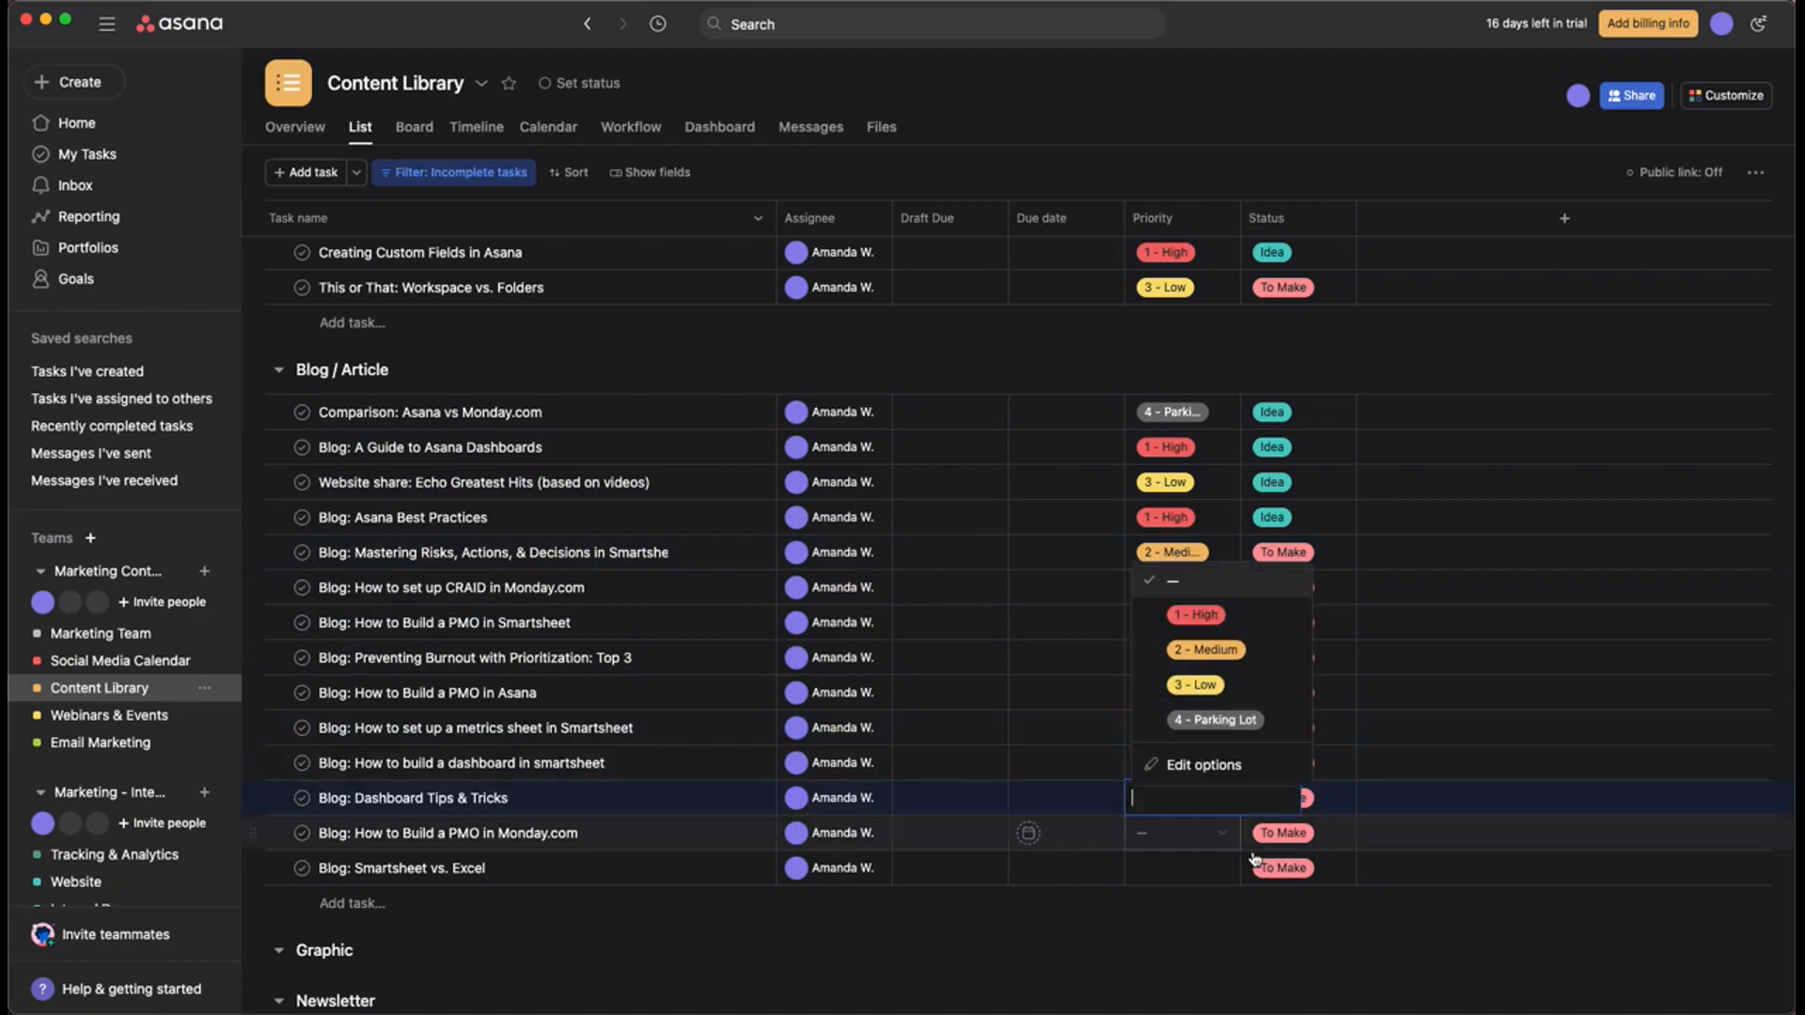
click(1242, 720)
click(1207, 833)
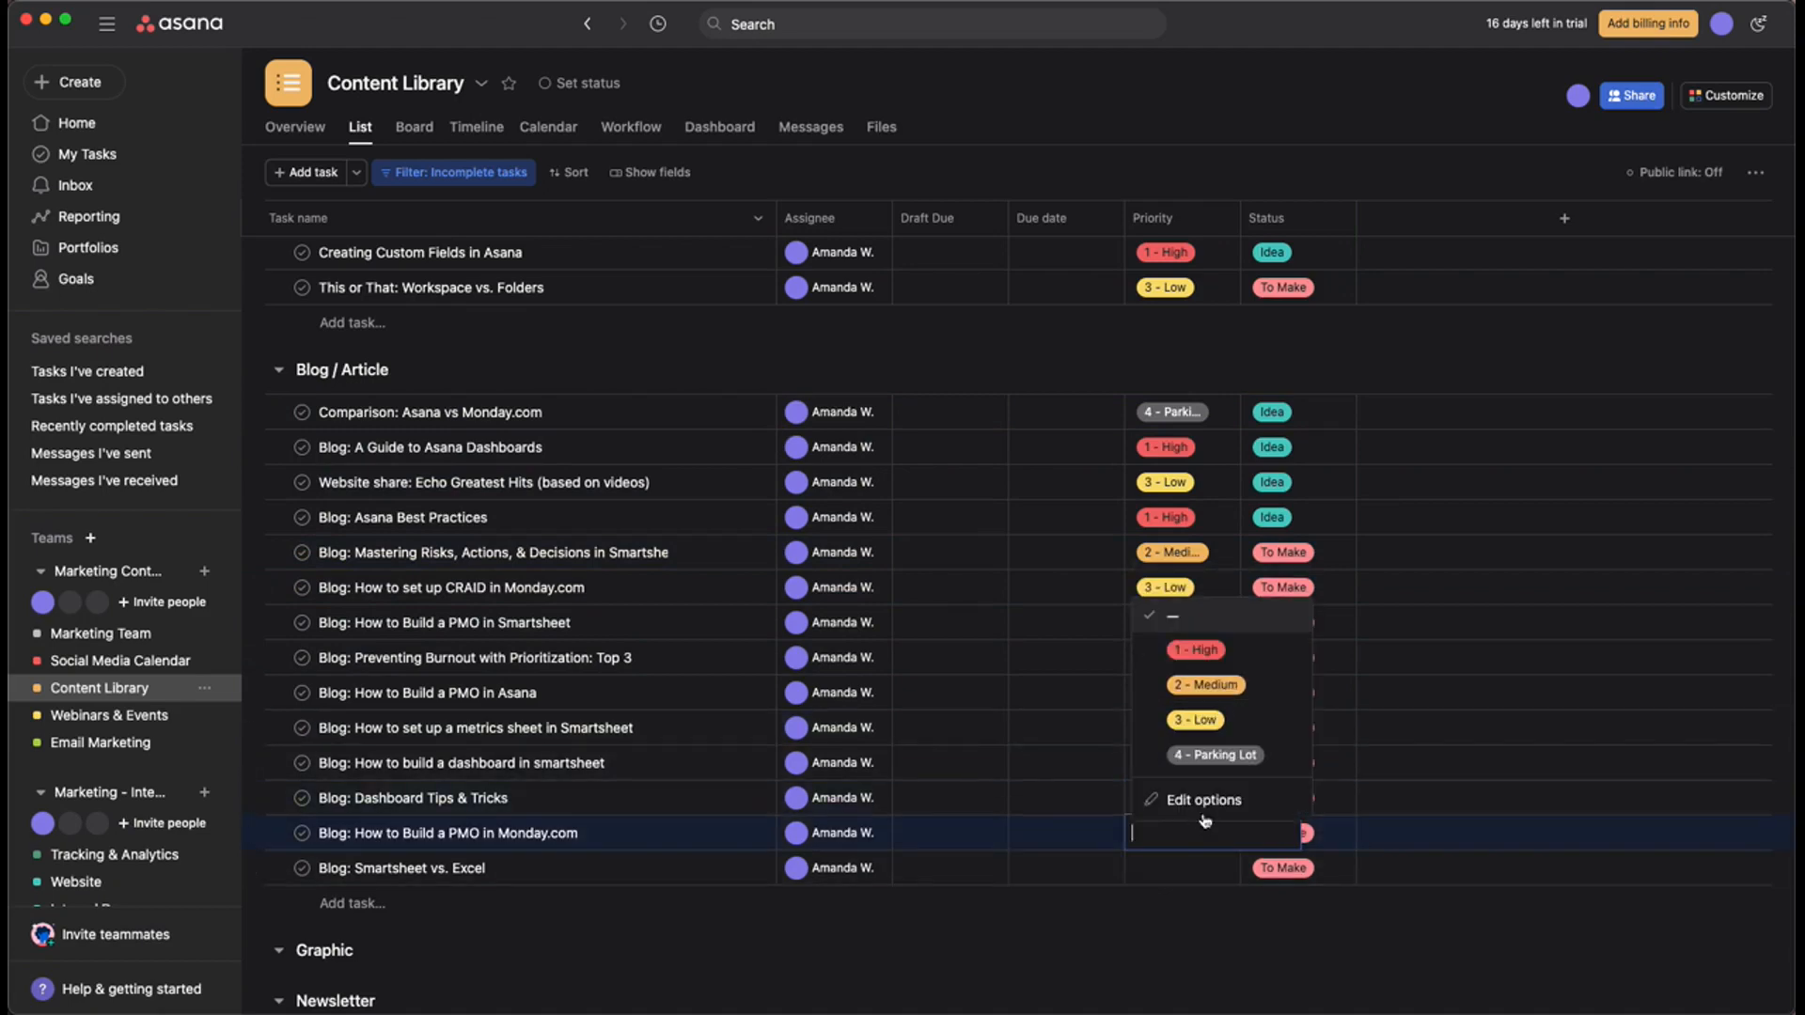
click(1222, 687)
Set Priority to "3 - Low" for "Blog: Smartsheet vs. Excel" and "2 - Medium" for "March Newsletter" in the Newsletter section.
click(1208, 868)
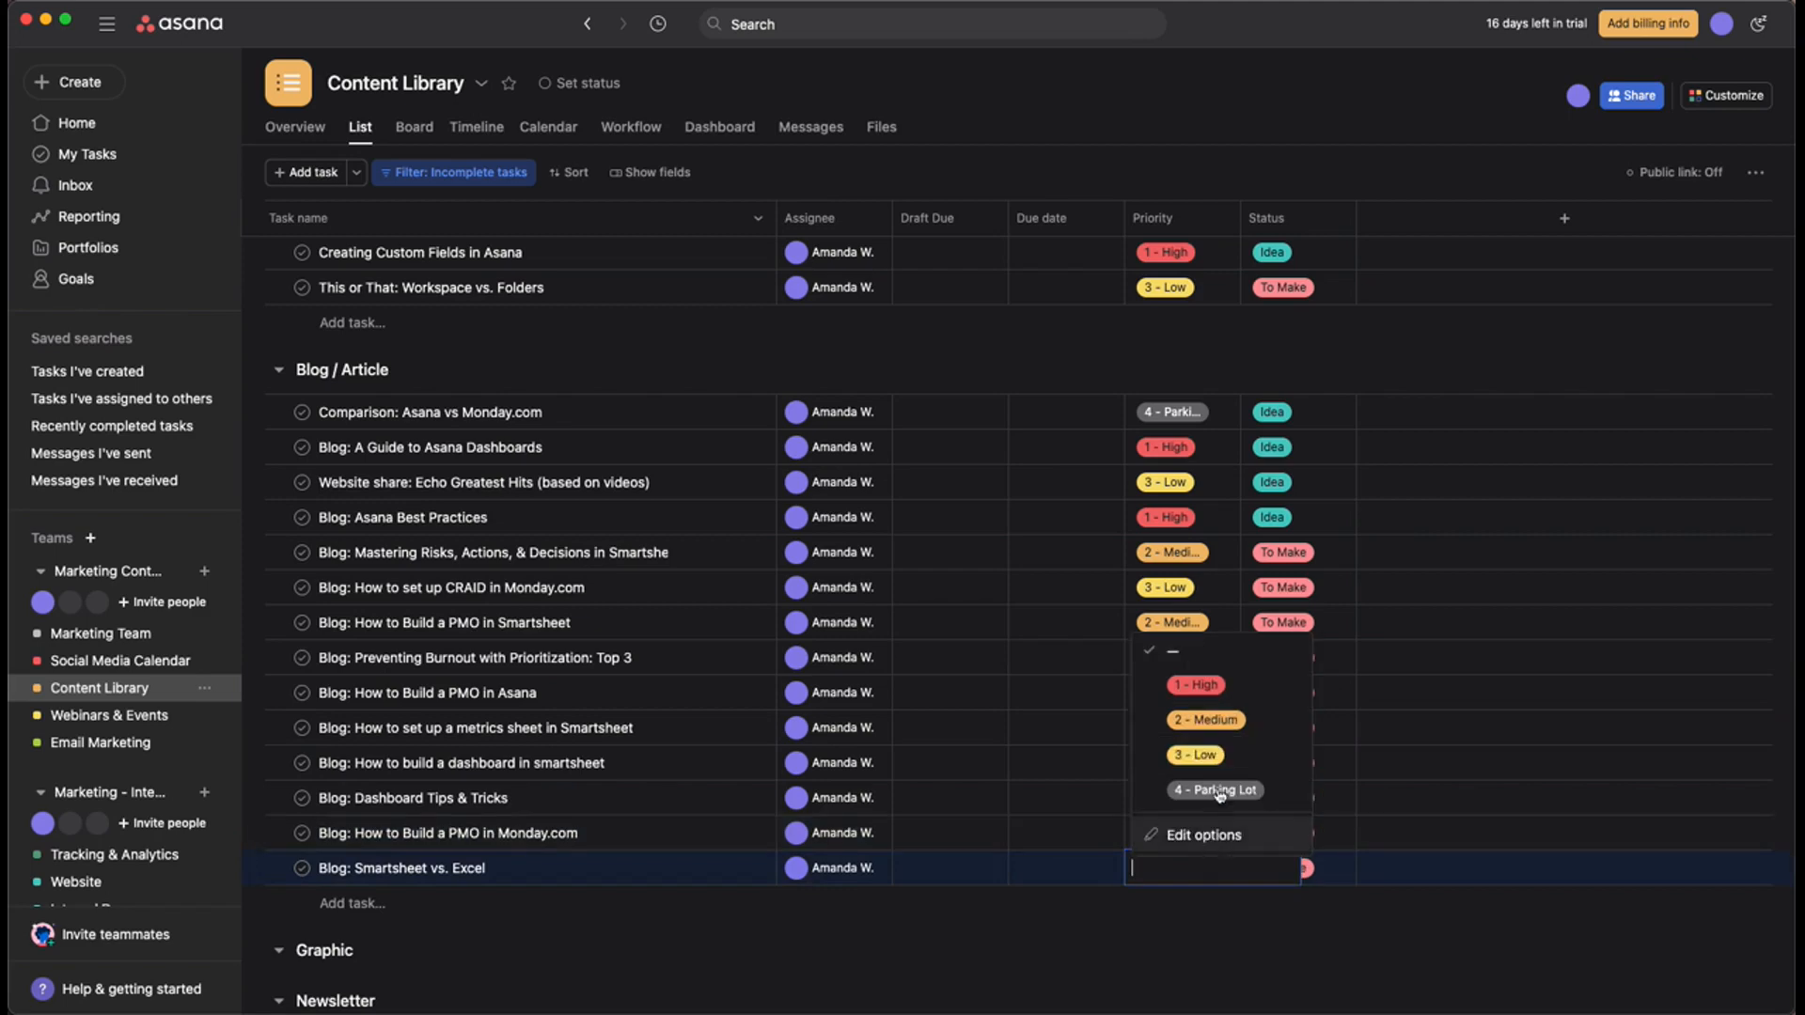
click(1196, 754)
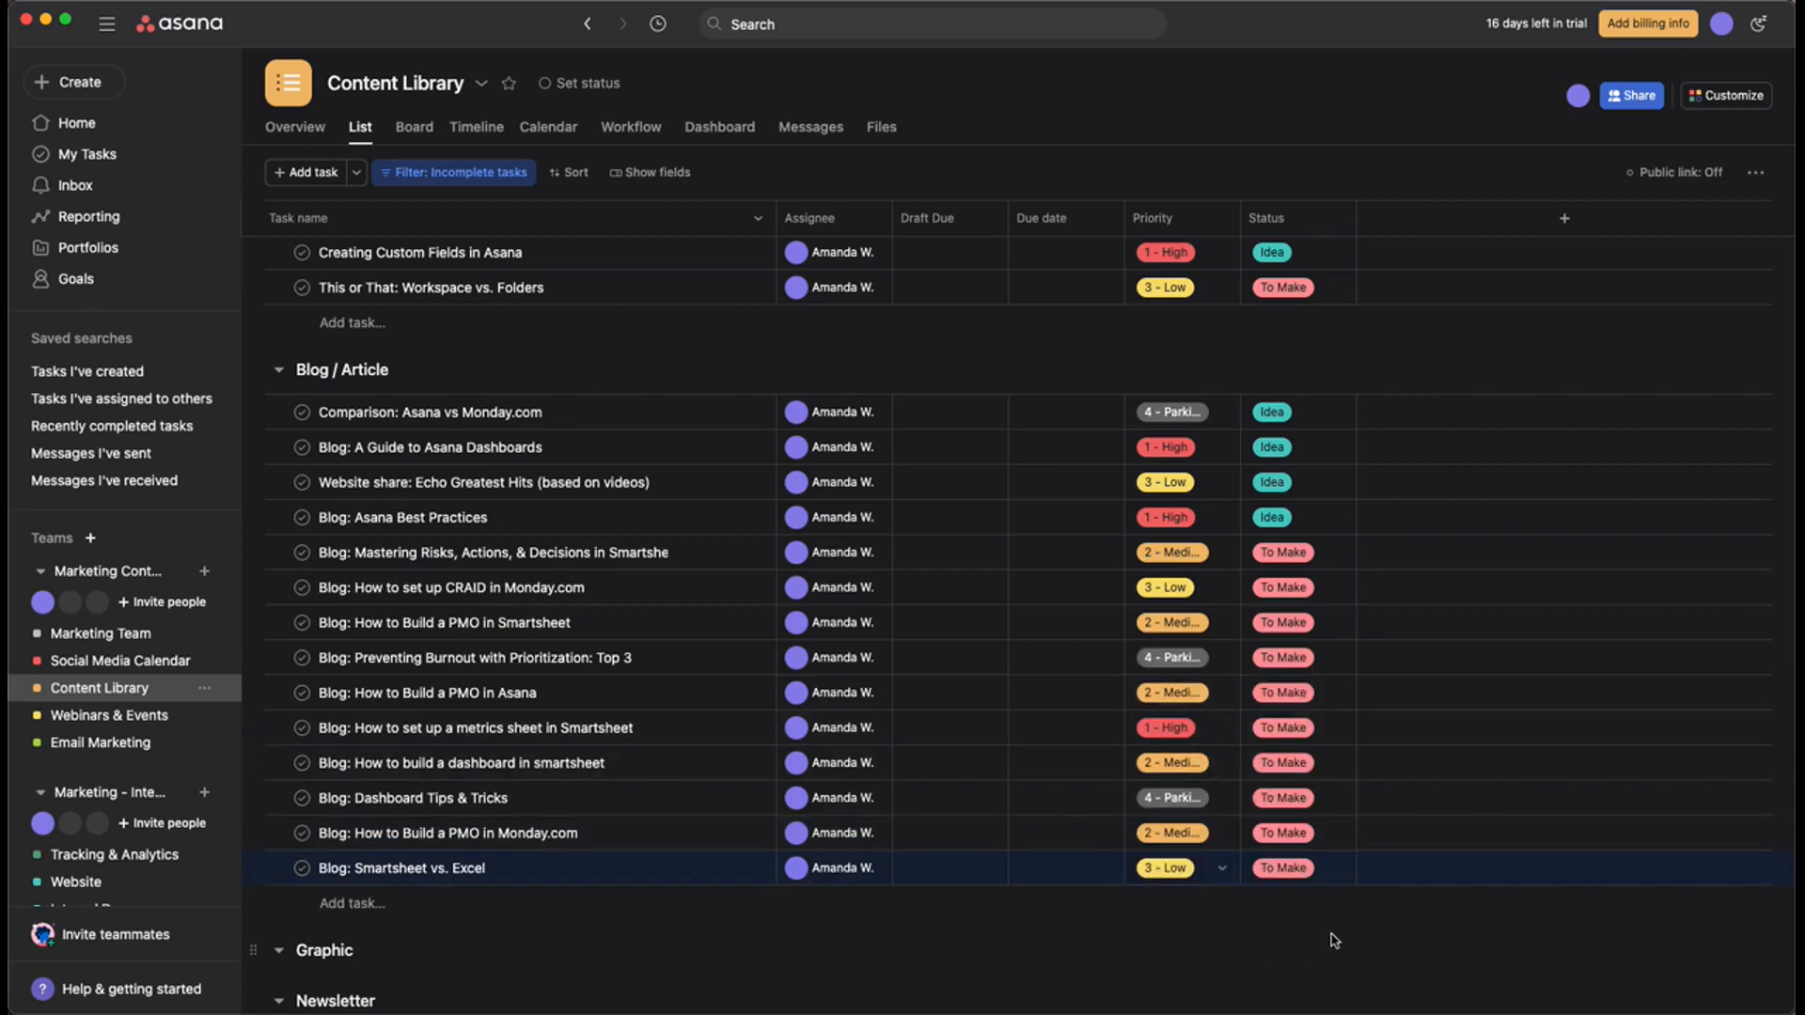
scroll(1336, 928, down, 3)
click(1220, 926)
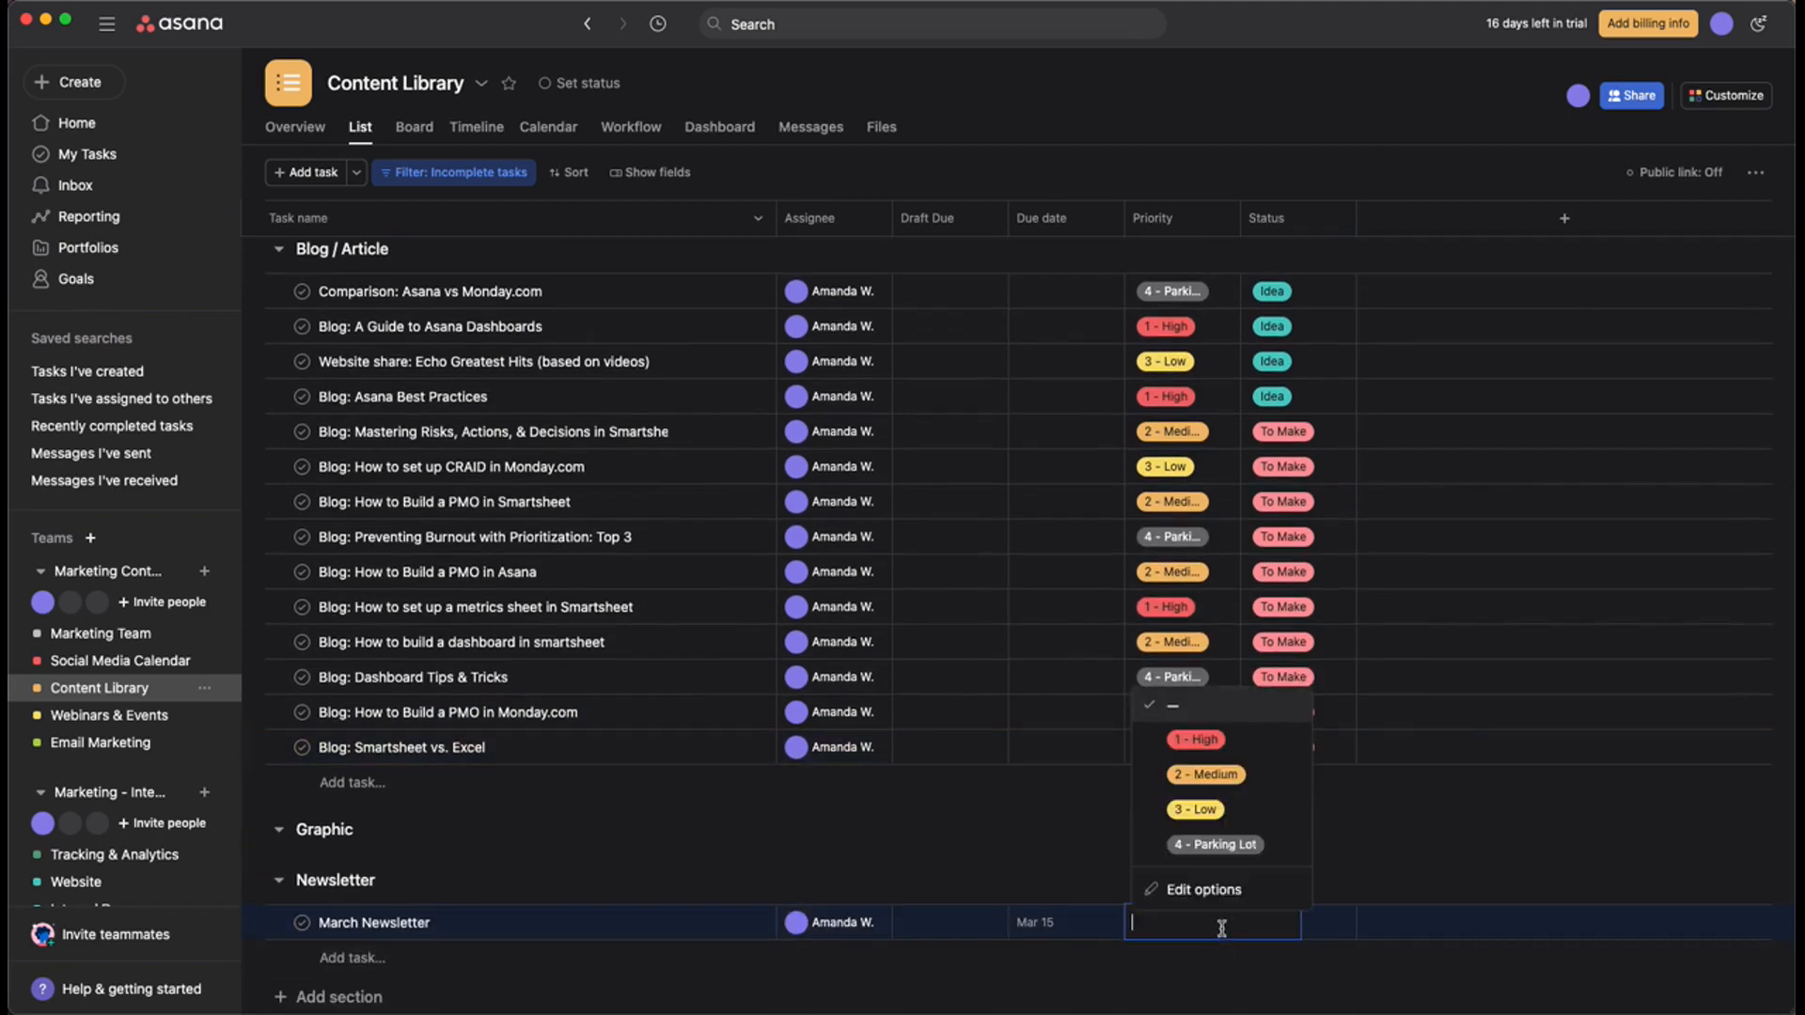
click(1206, 773)
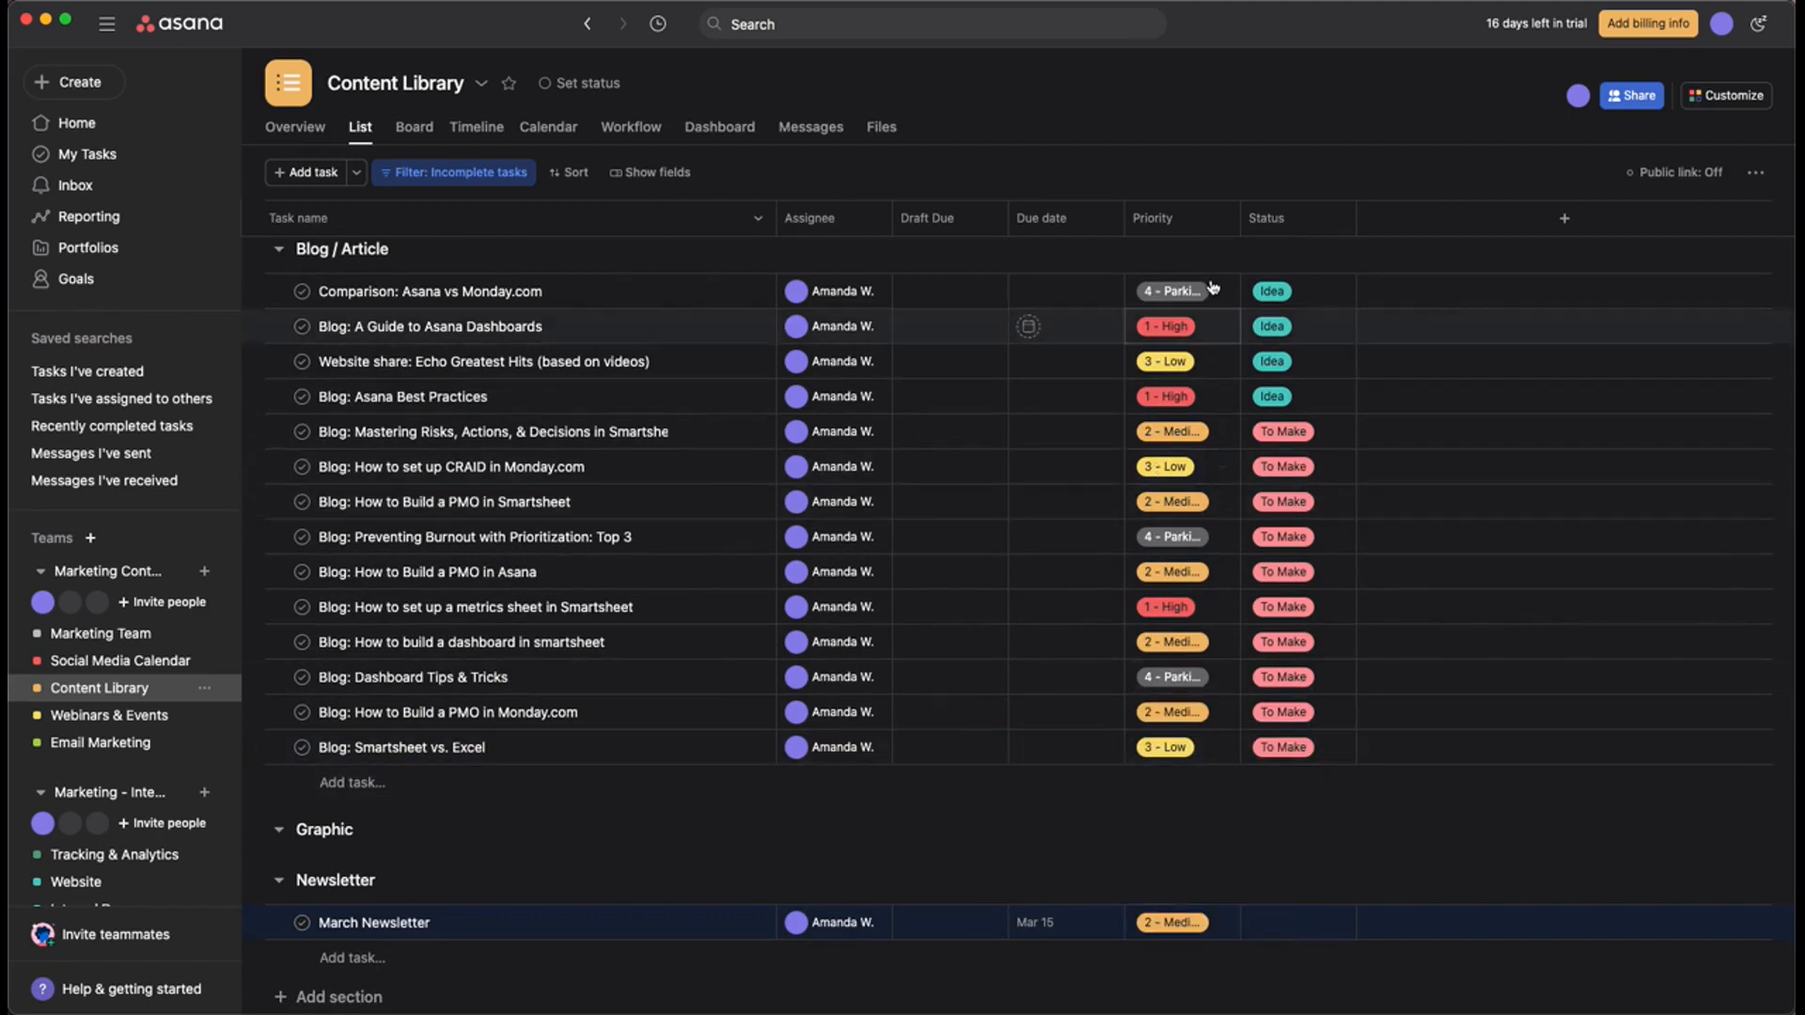
scroll(1206, 553, up, 1)
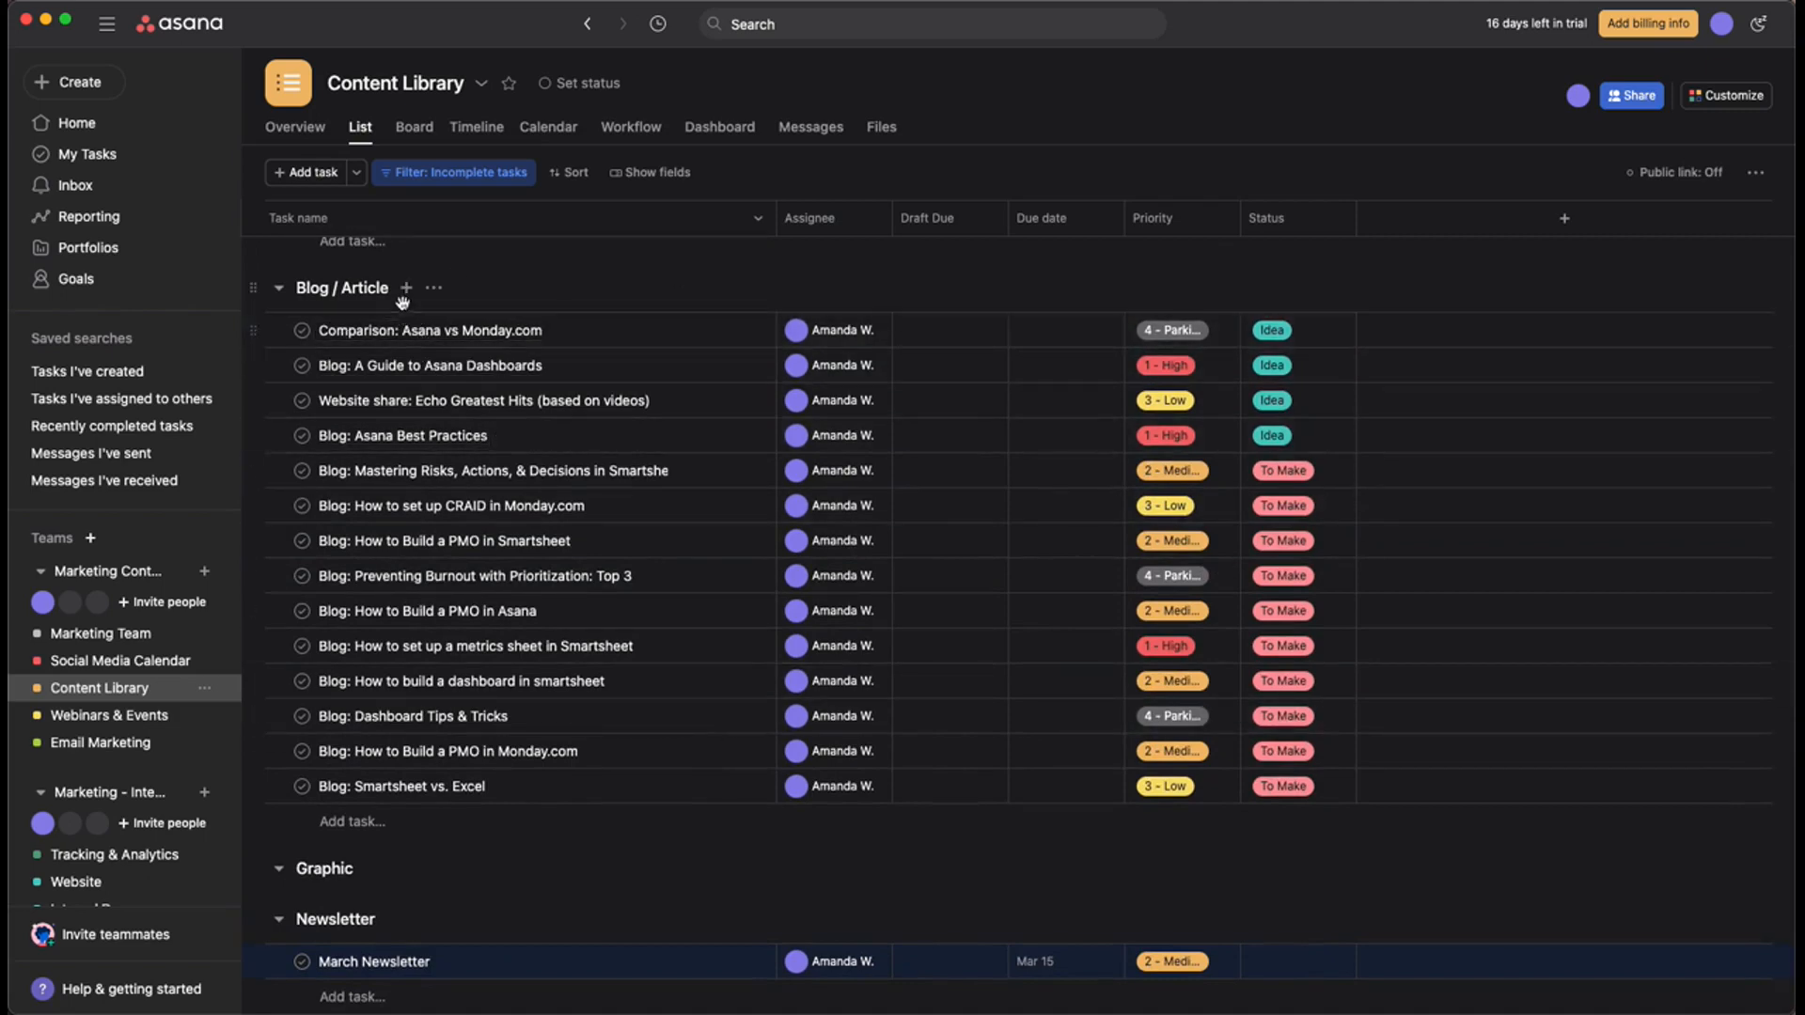
Sort the task list by Priority in ascending order within sections.
scroll(766, 442, up, 5)
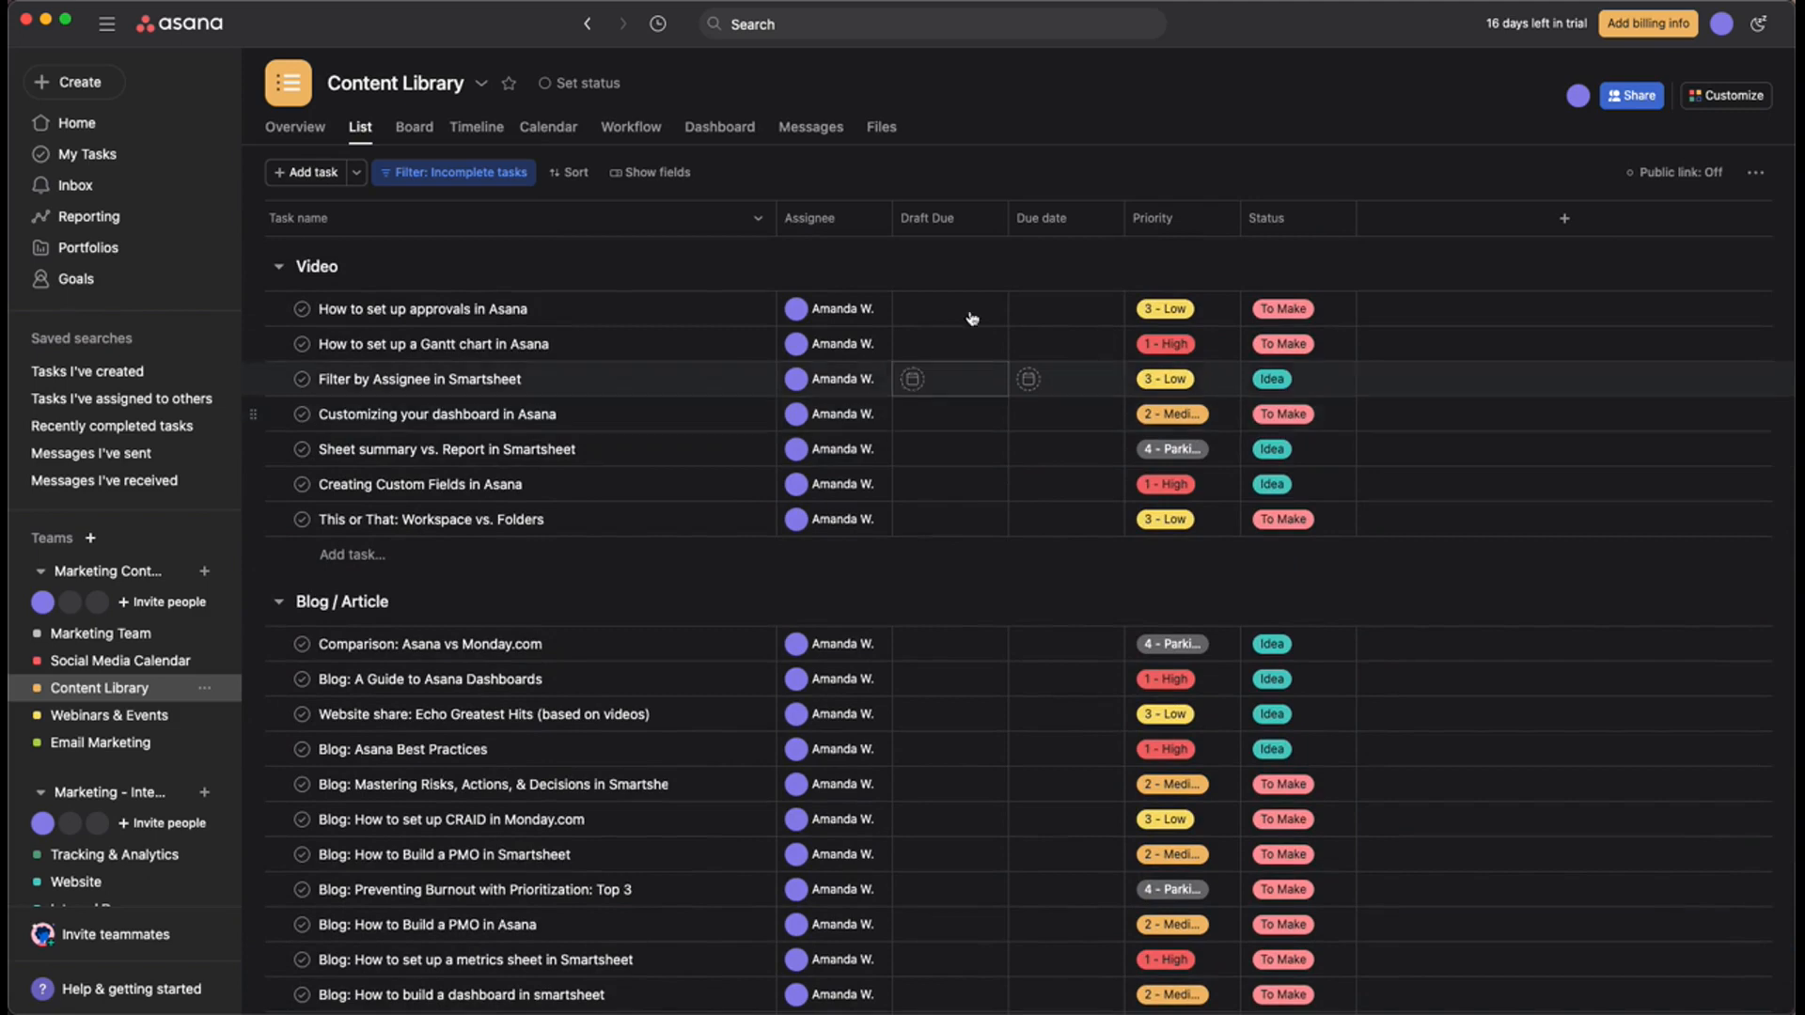
click(572, 173)
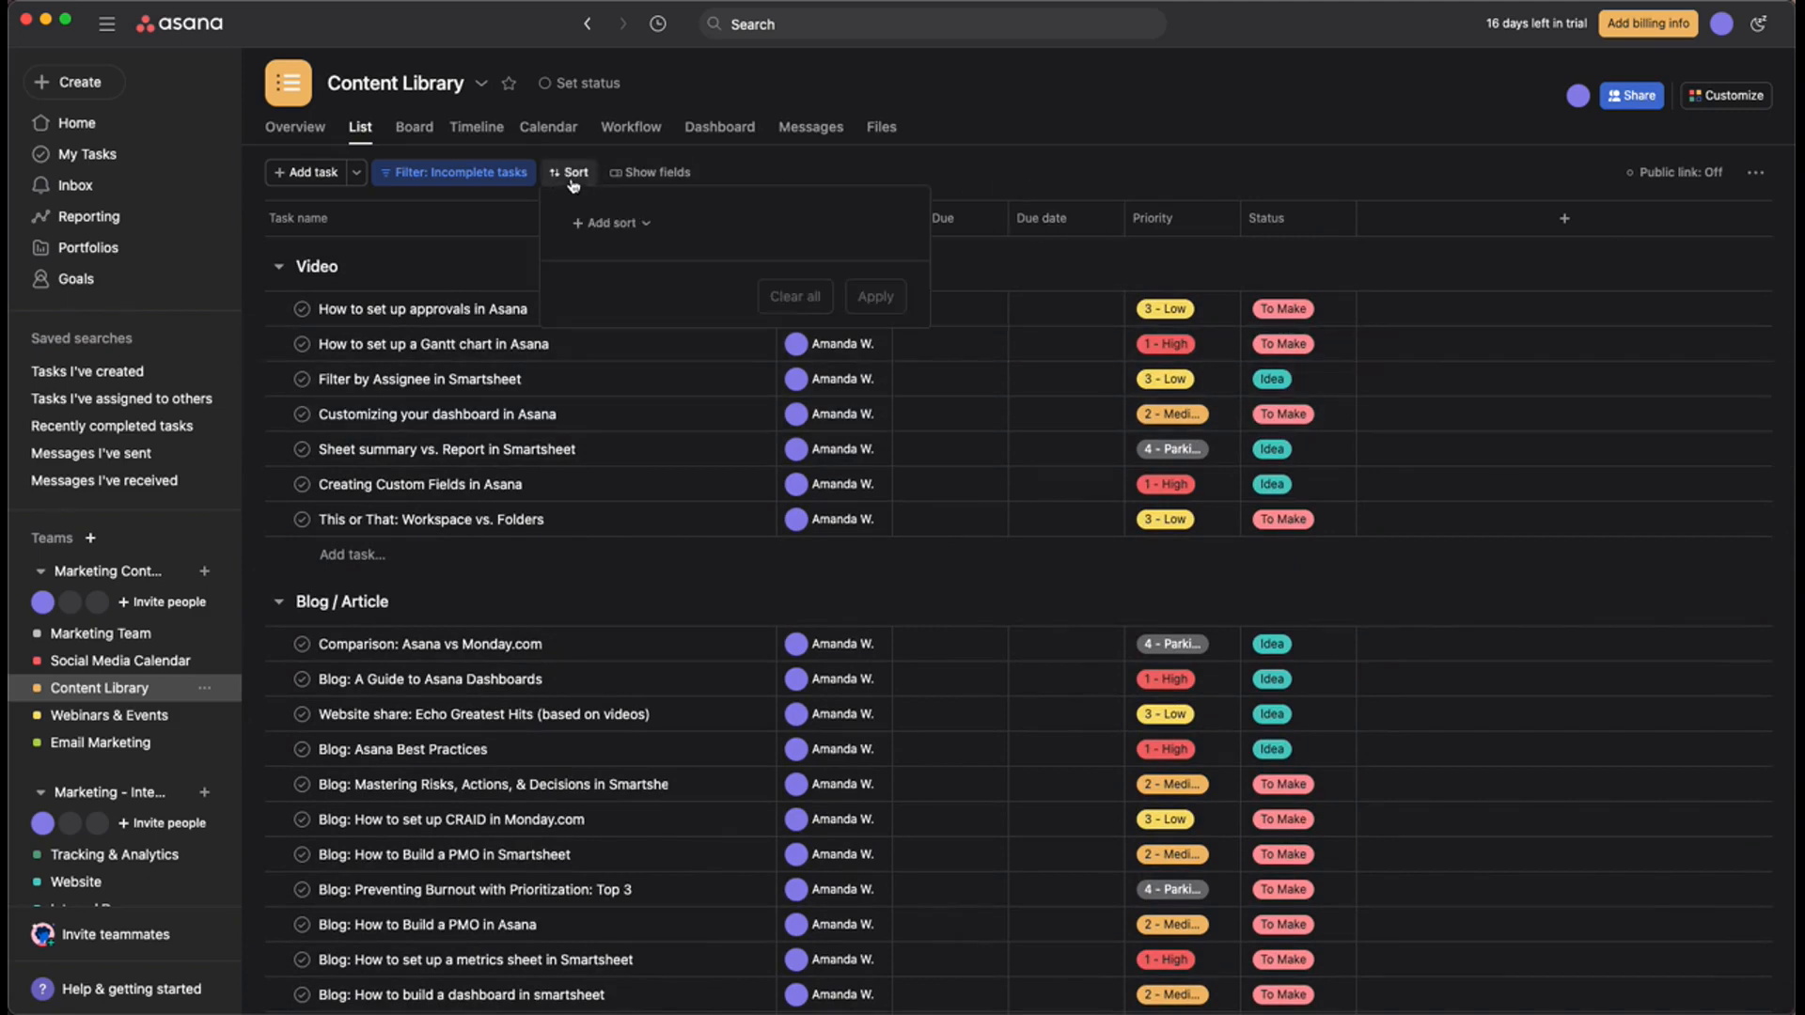
click(643, 225)
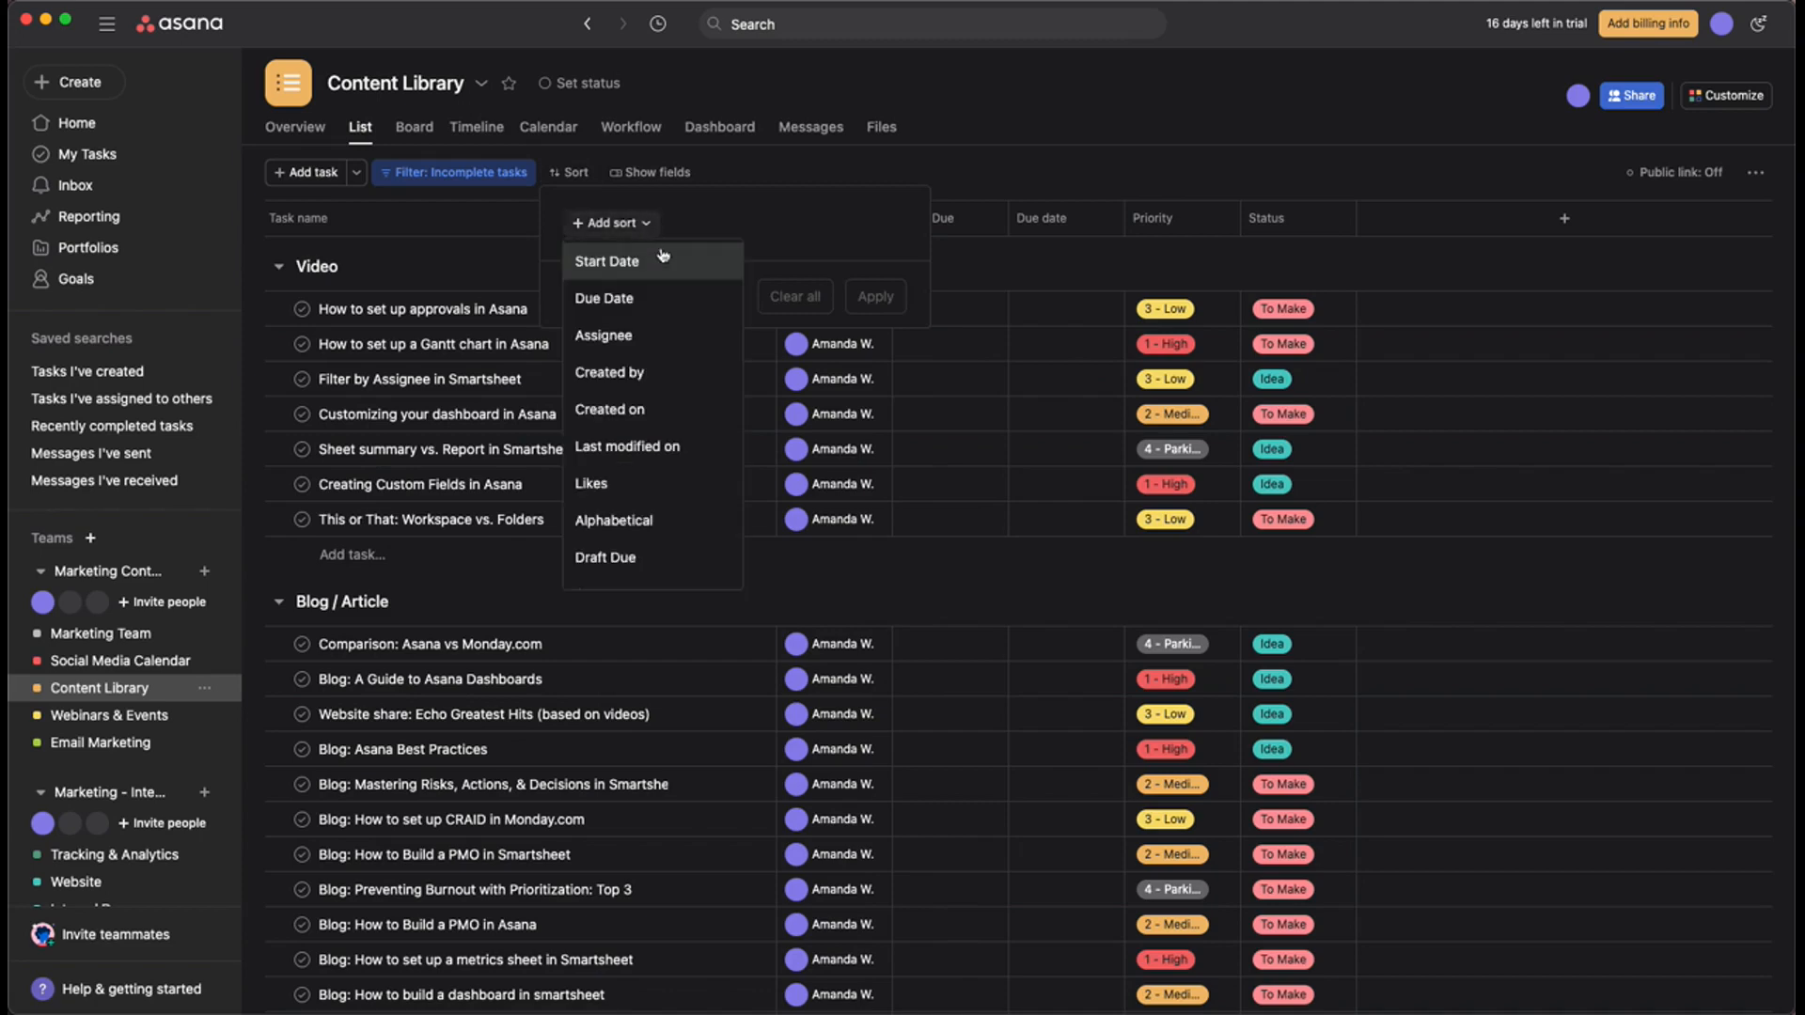
scroll(630, 366, down, 2)
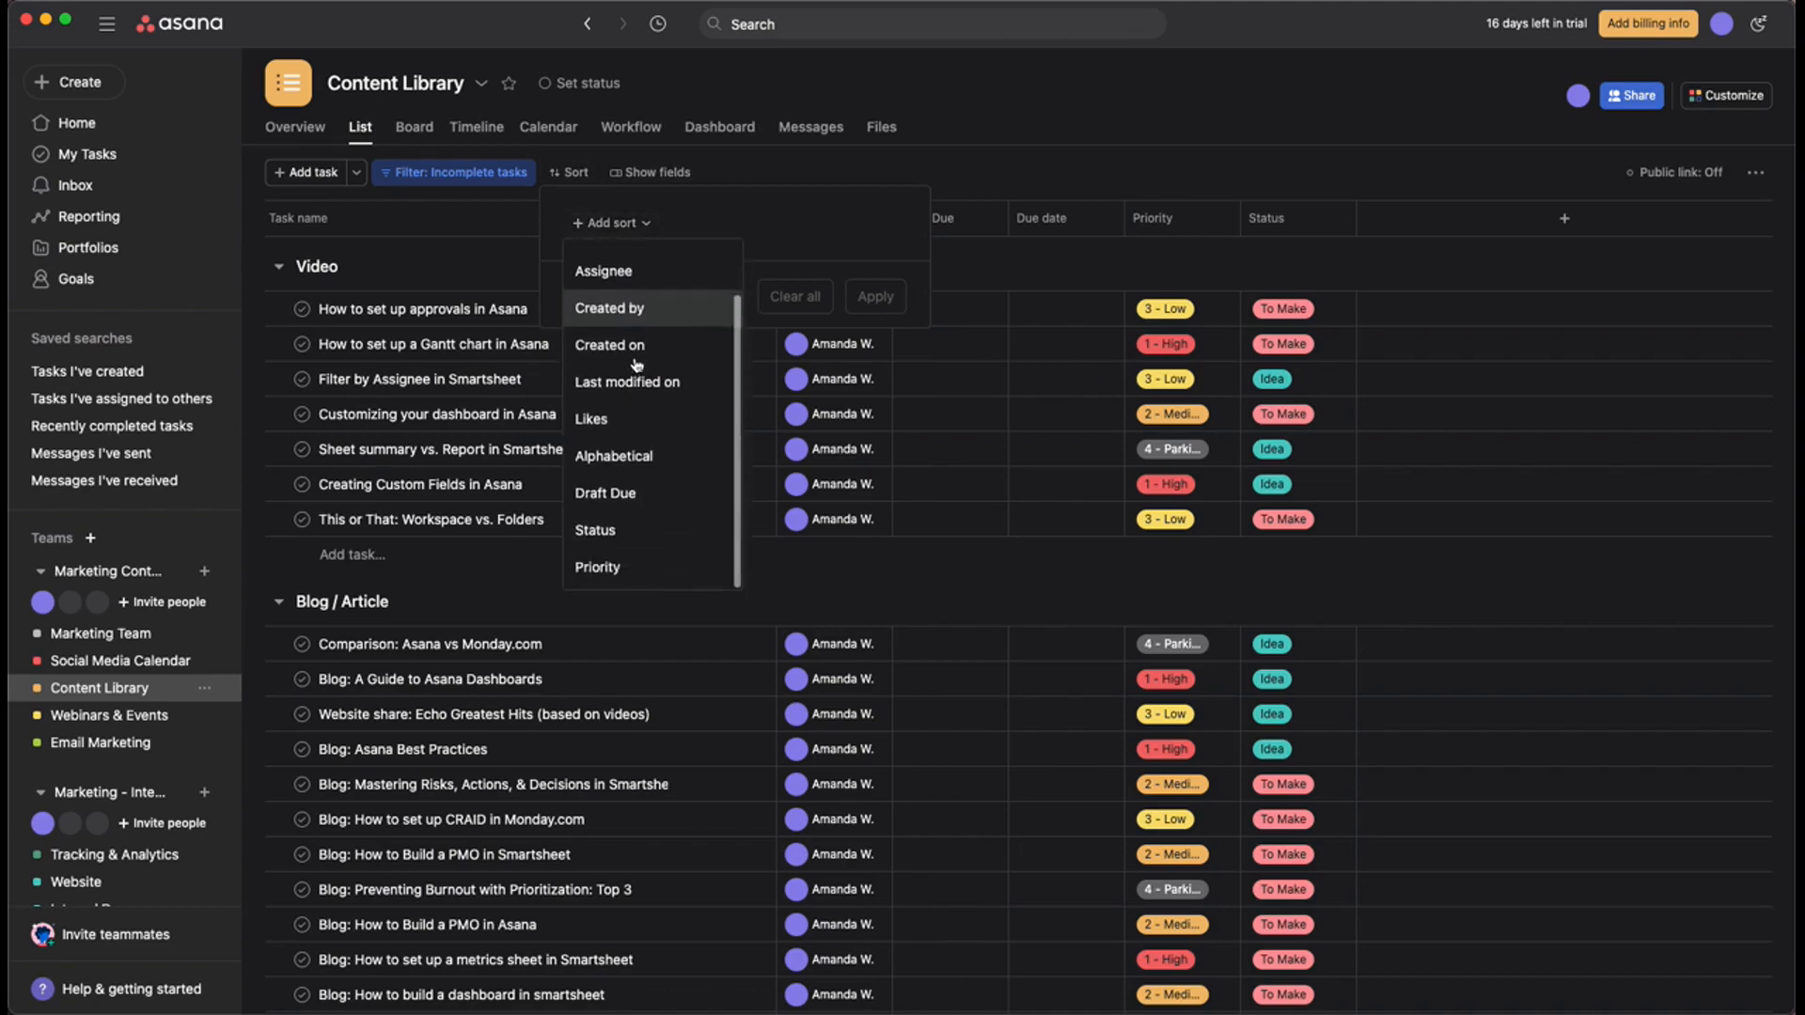
click(661, 569)
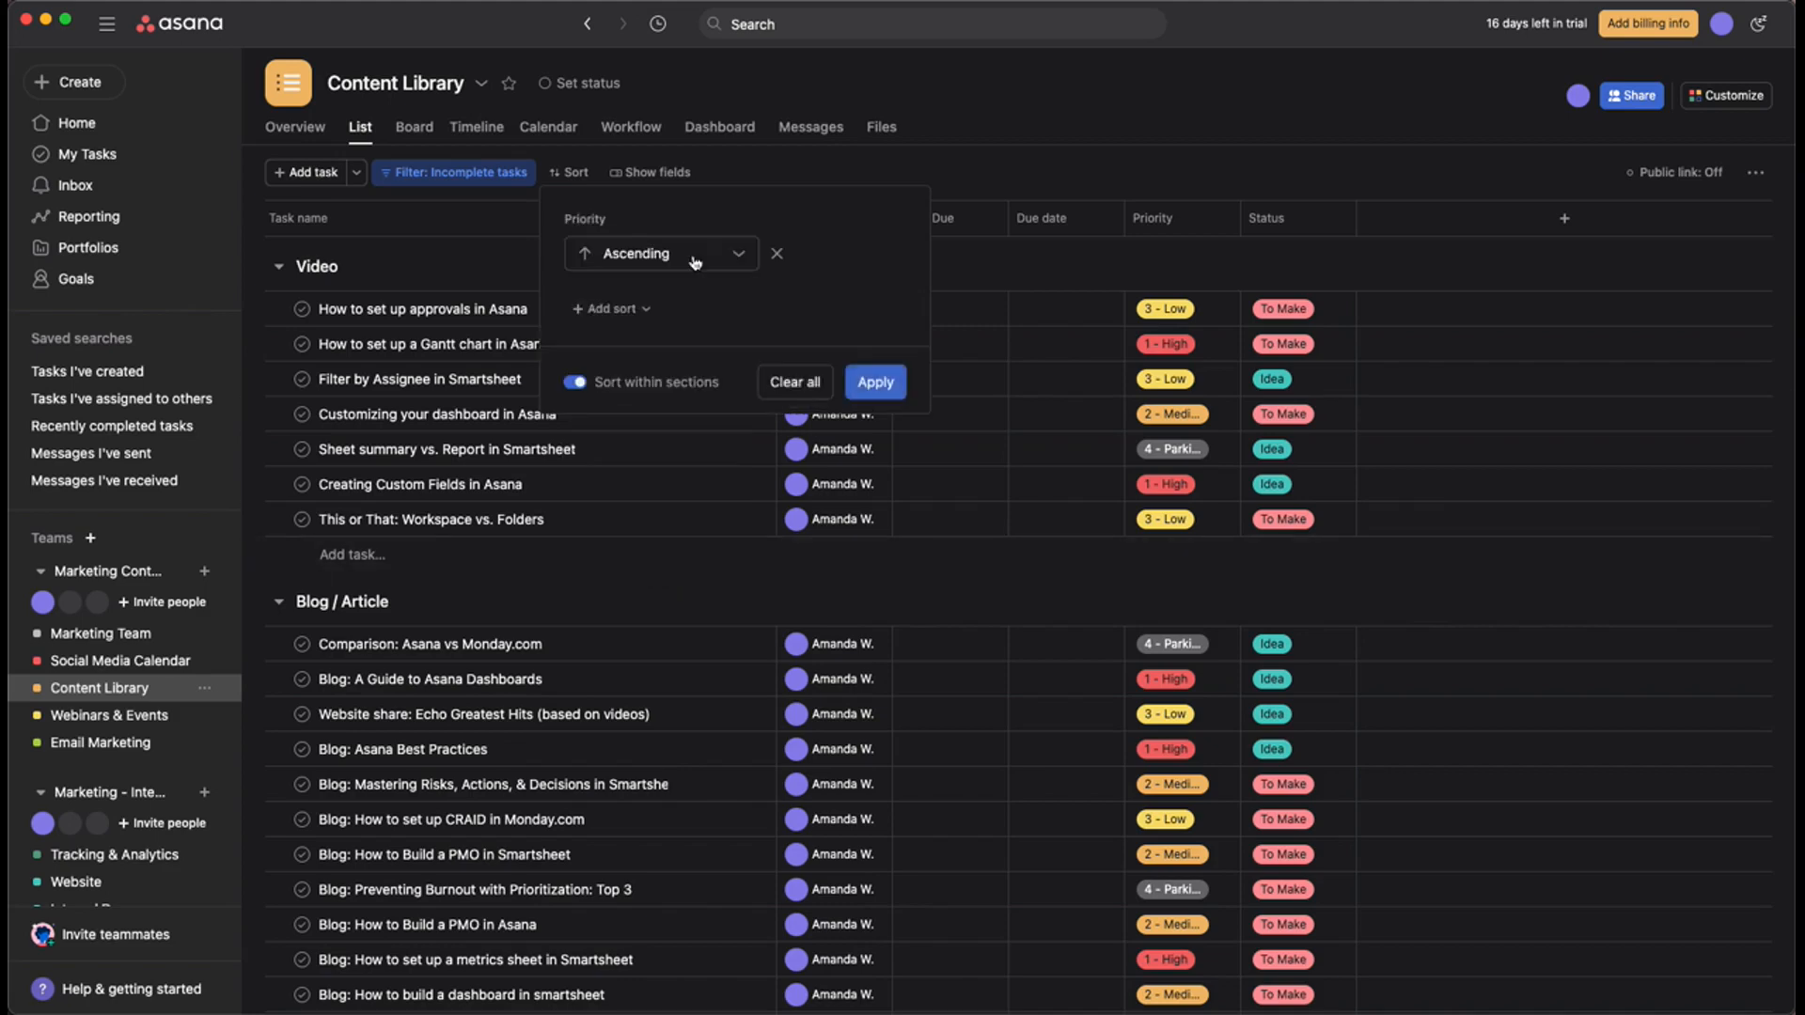
click(875, 383)
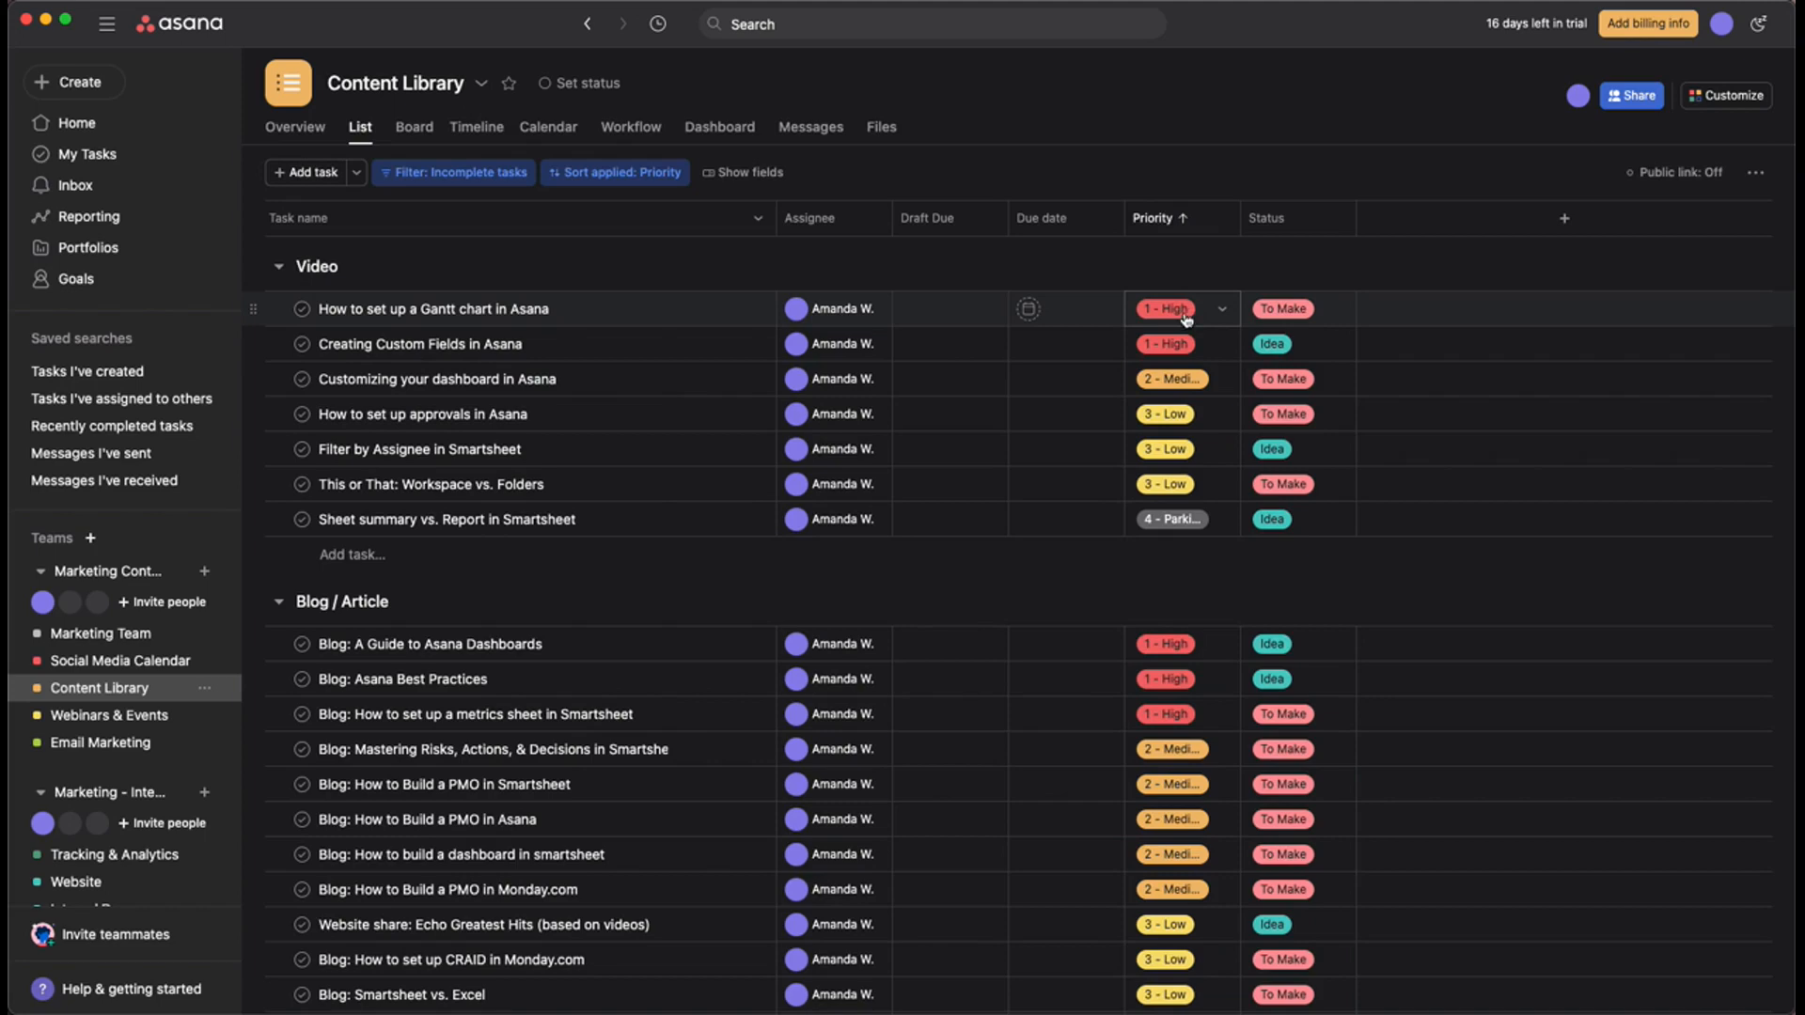
Review the Priority field's options and settings, and save the field without altering it.
click(1222, 218)
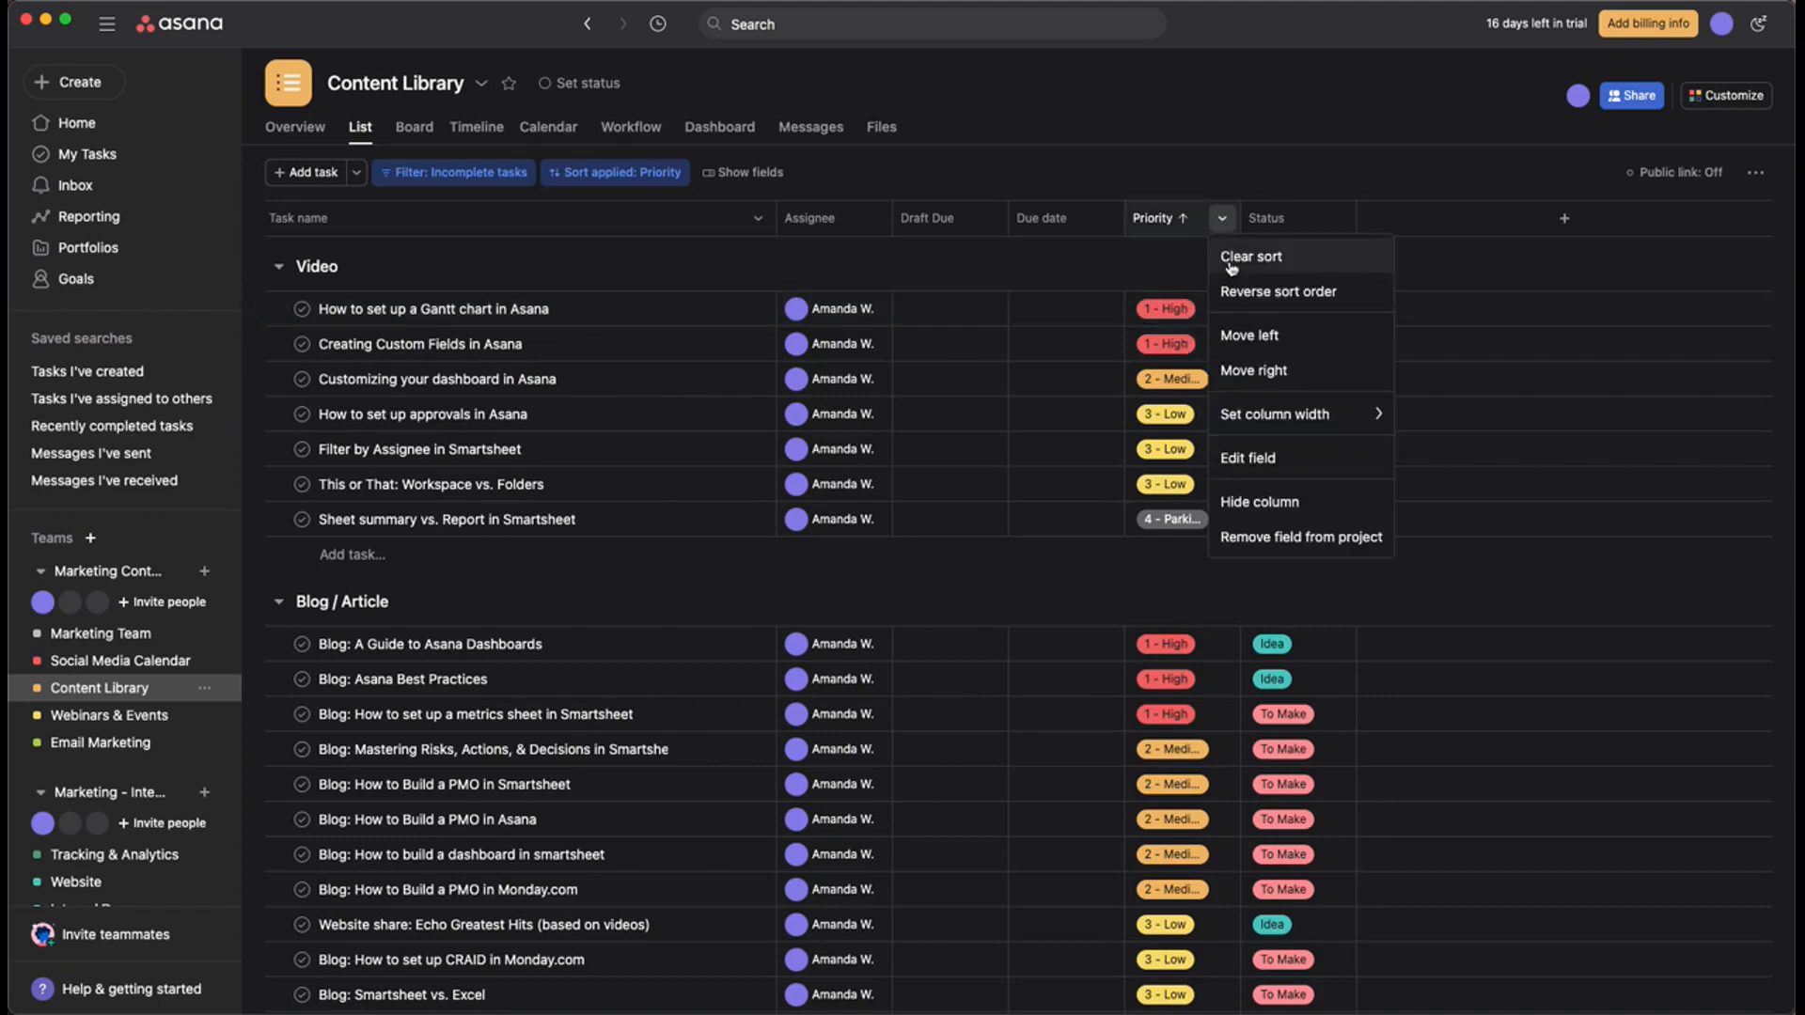
click(1255, 458)
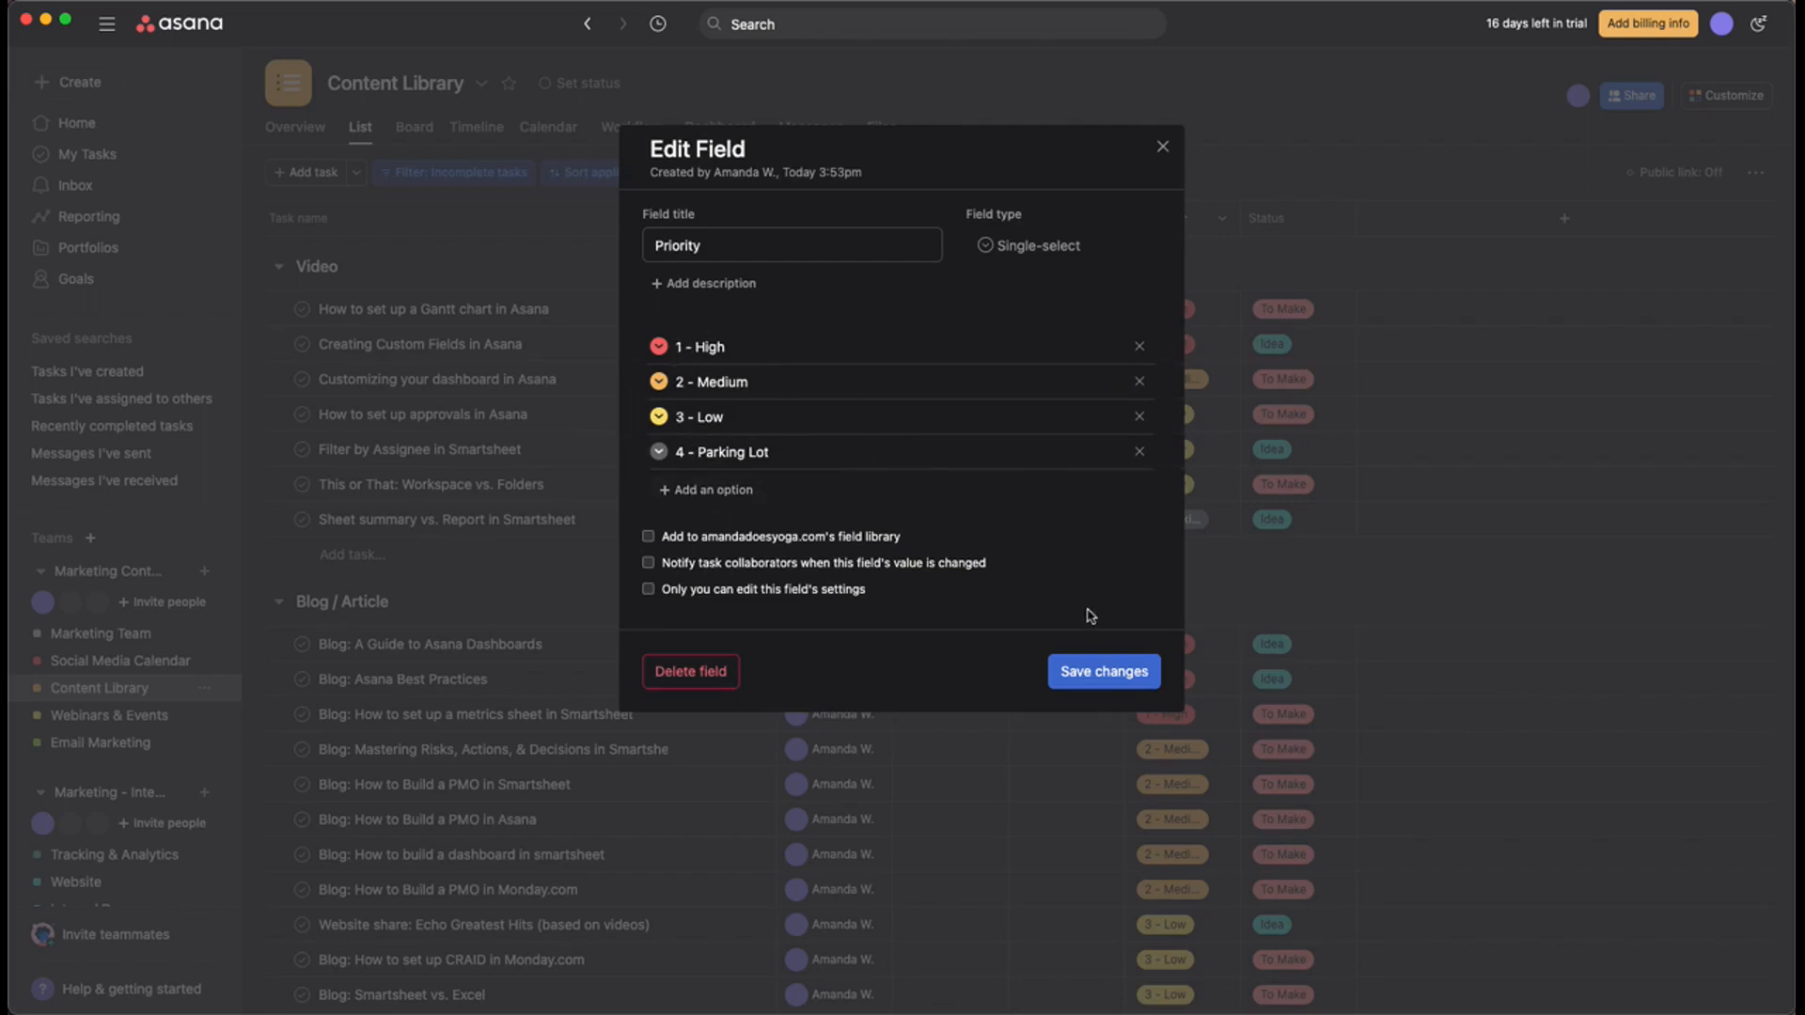
click(1132, 673)
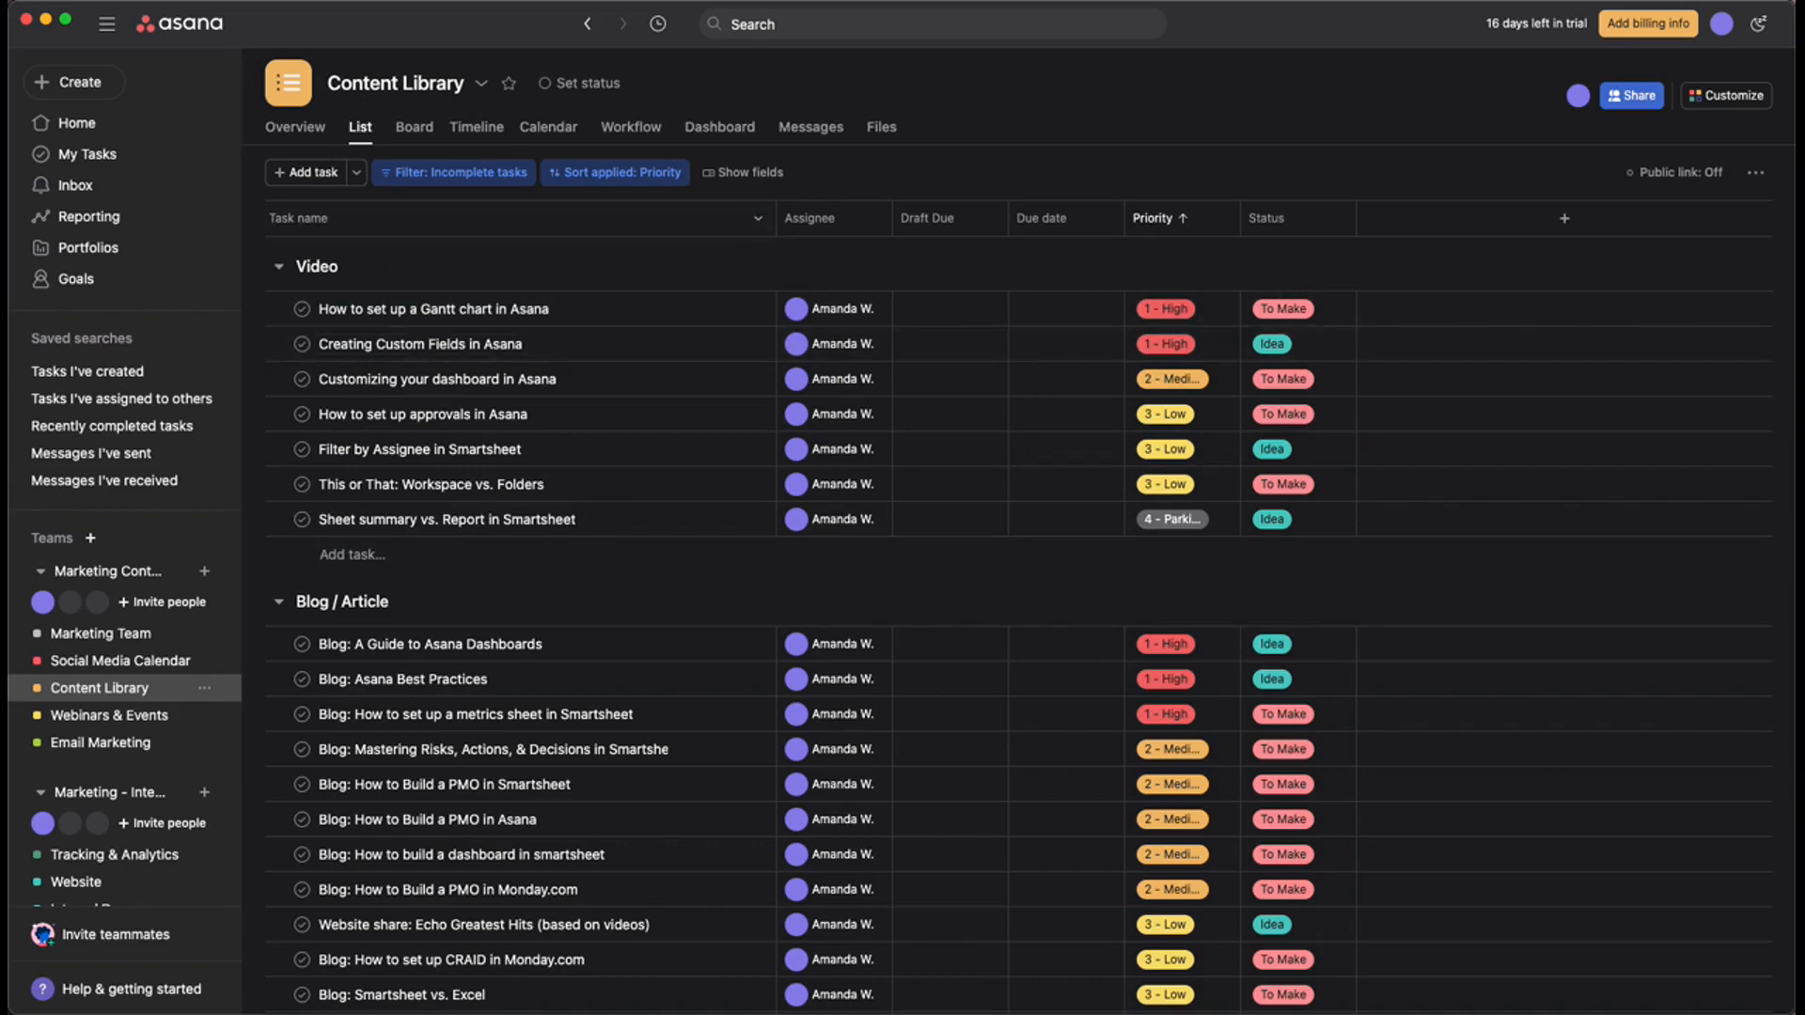
click(1039, 156)
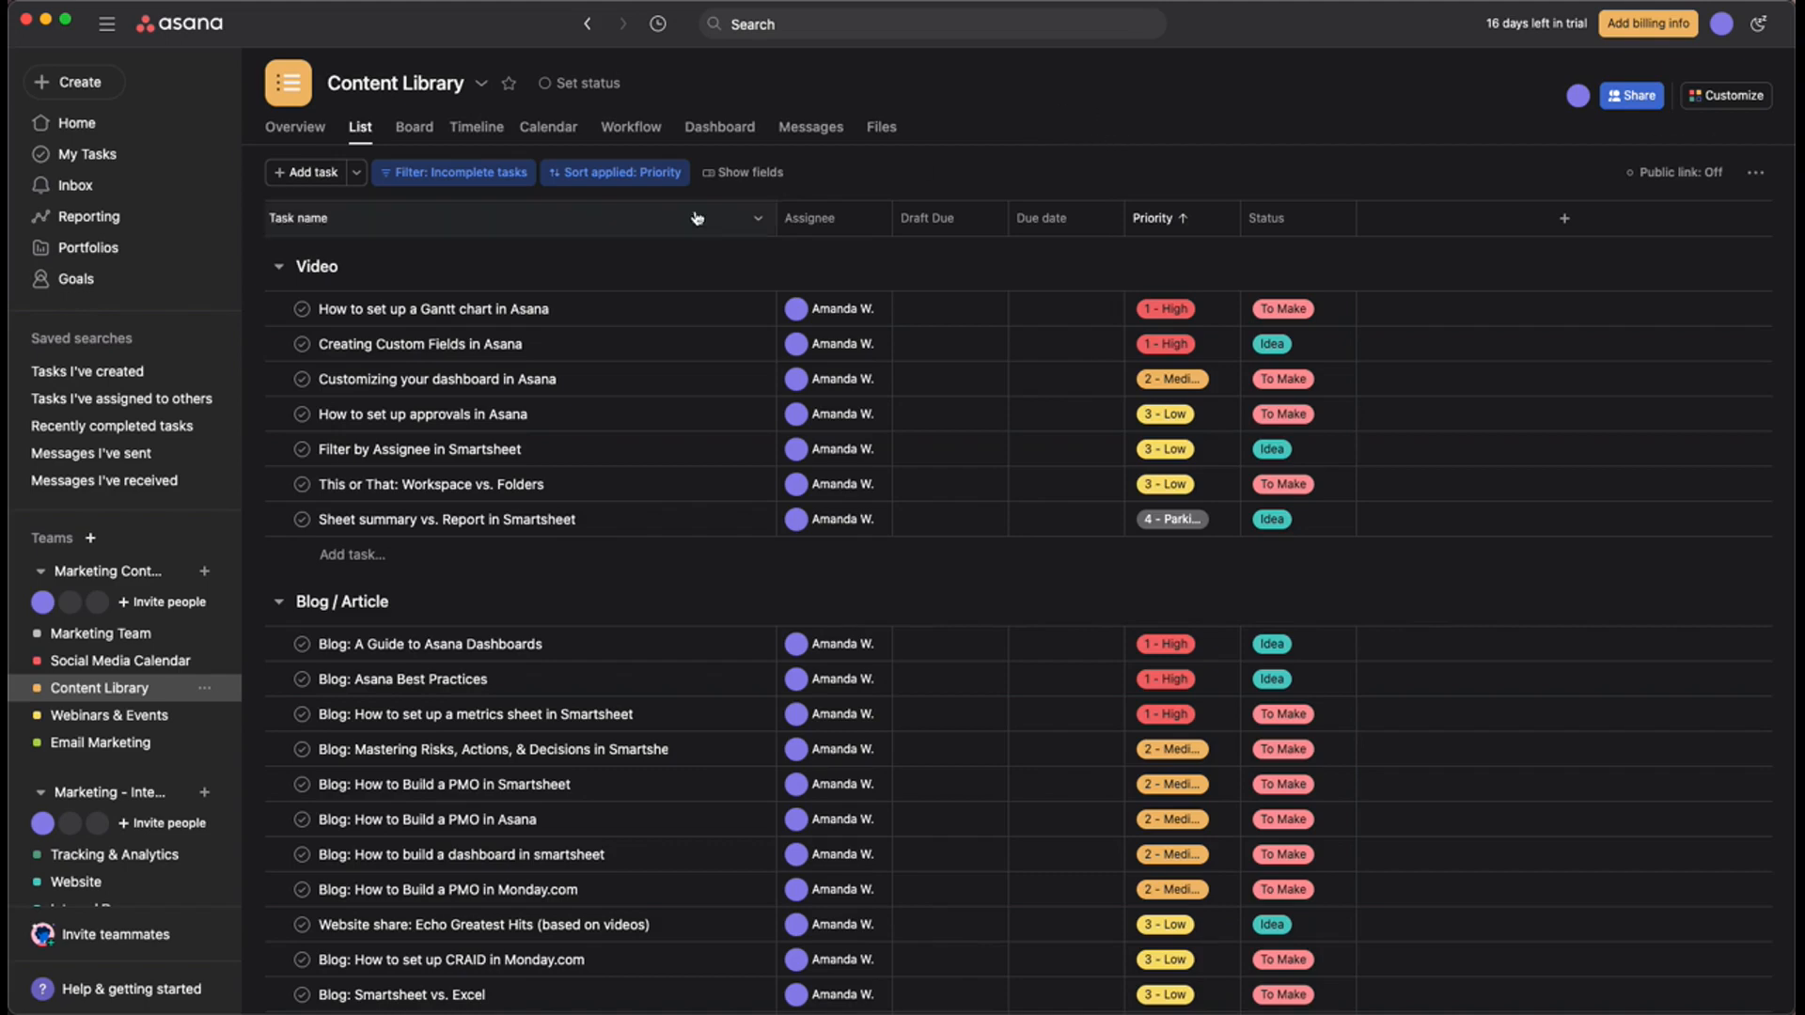
Add a Priority filter for "1 - High" alongside the incomplete tasks filter and apply it.
click(463, 178)
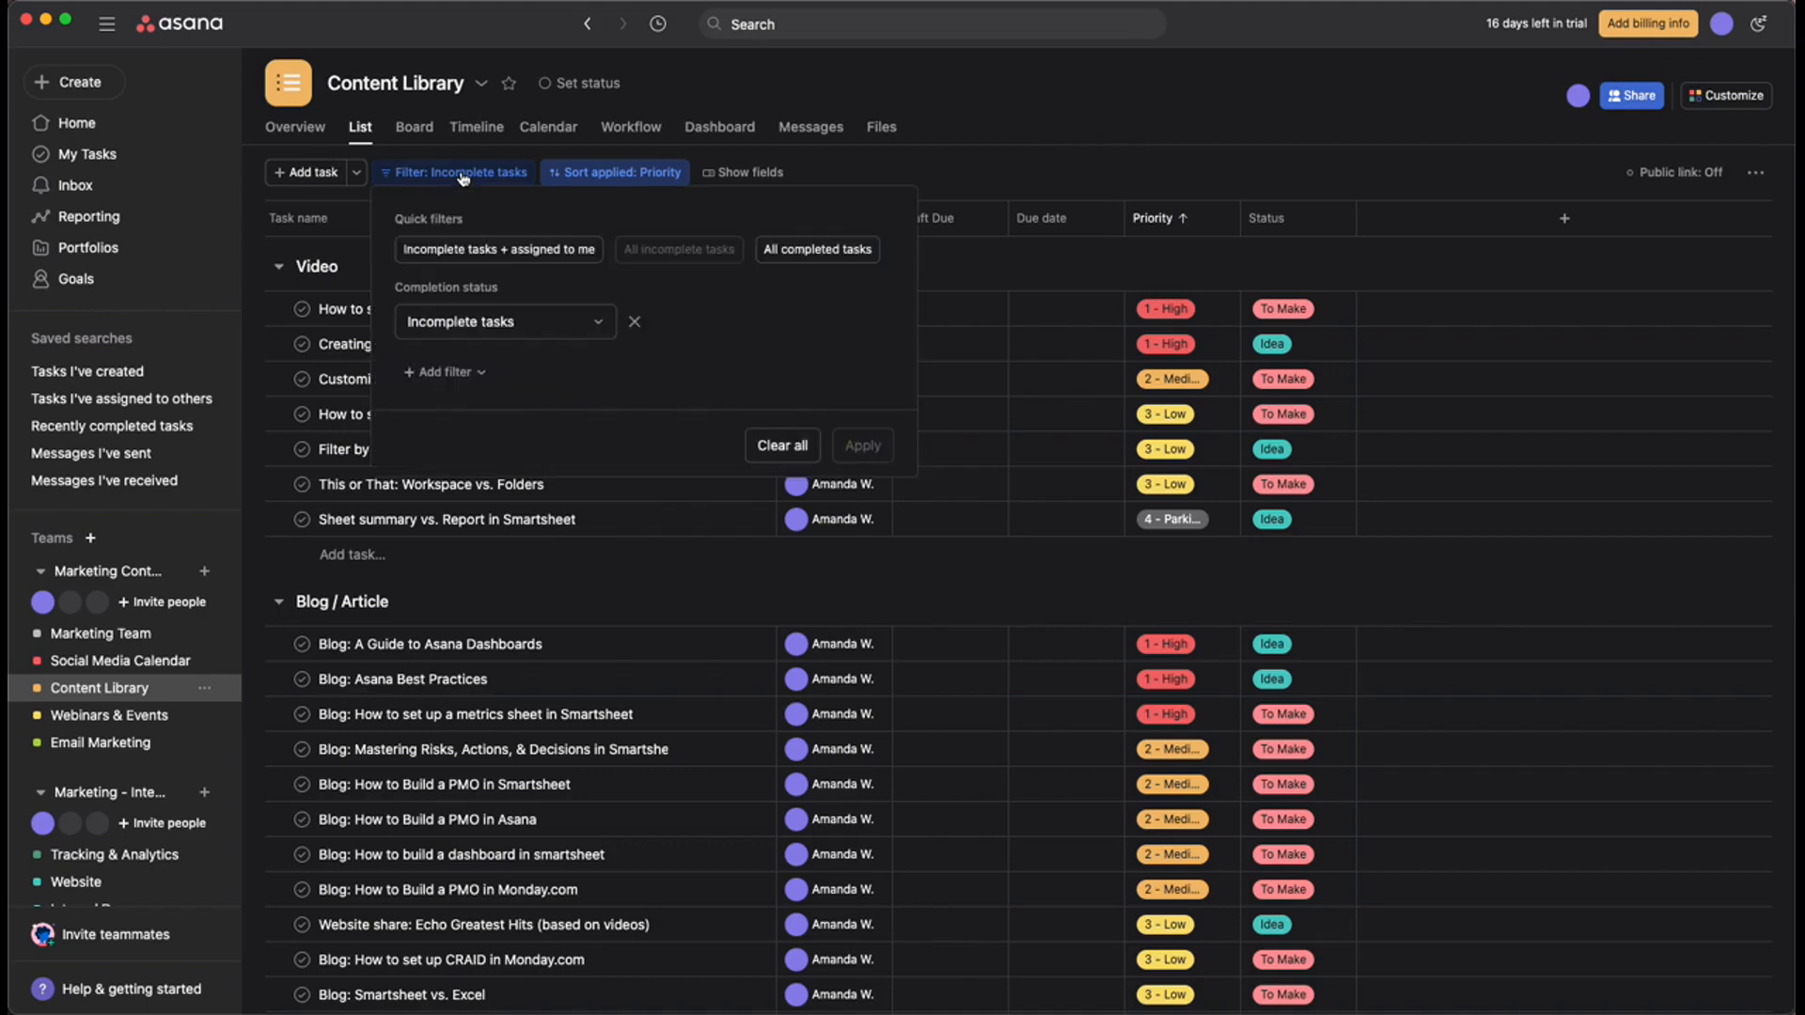
click(442, 373)
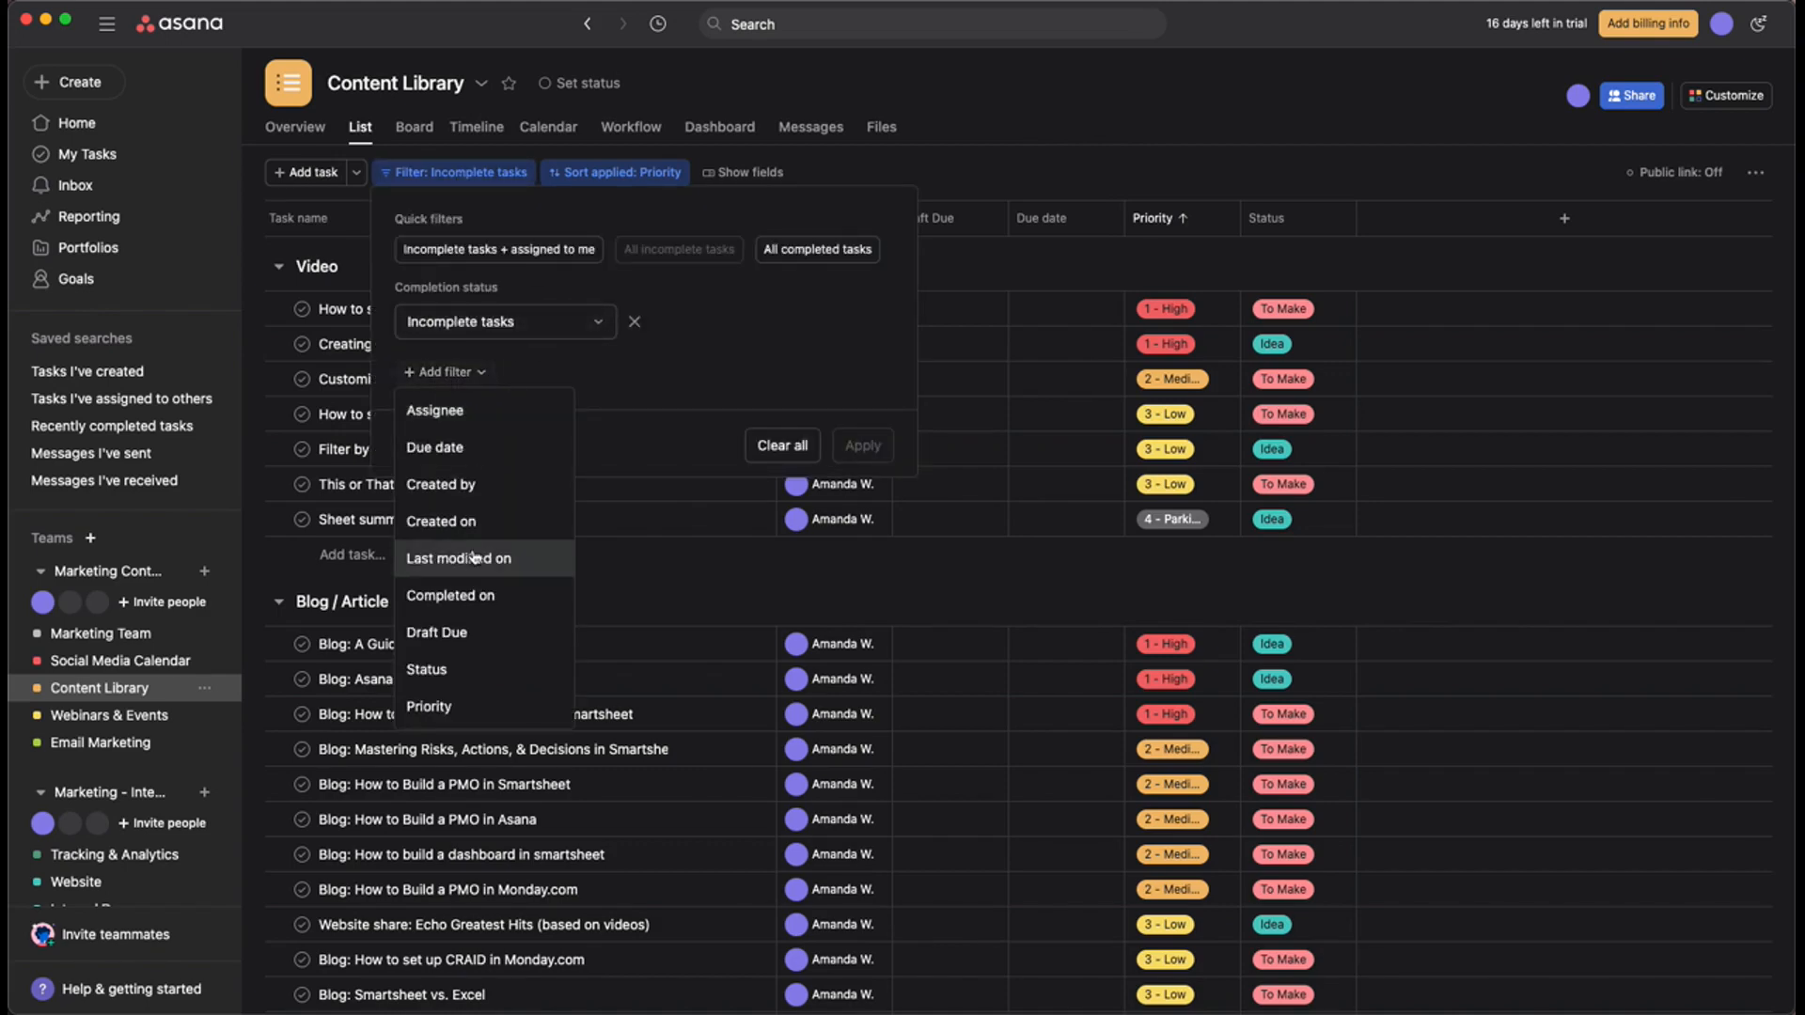
click(461, 712)
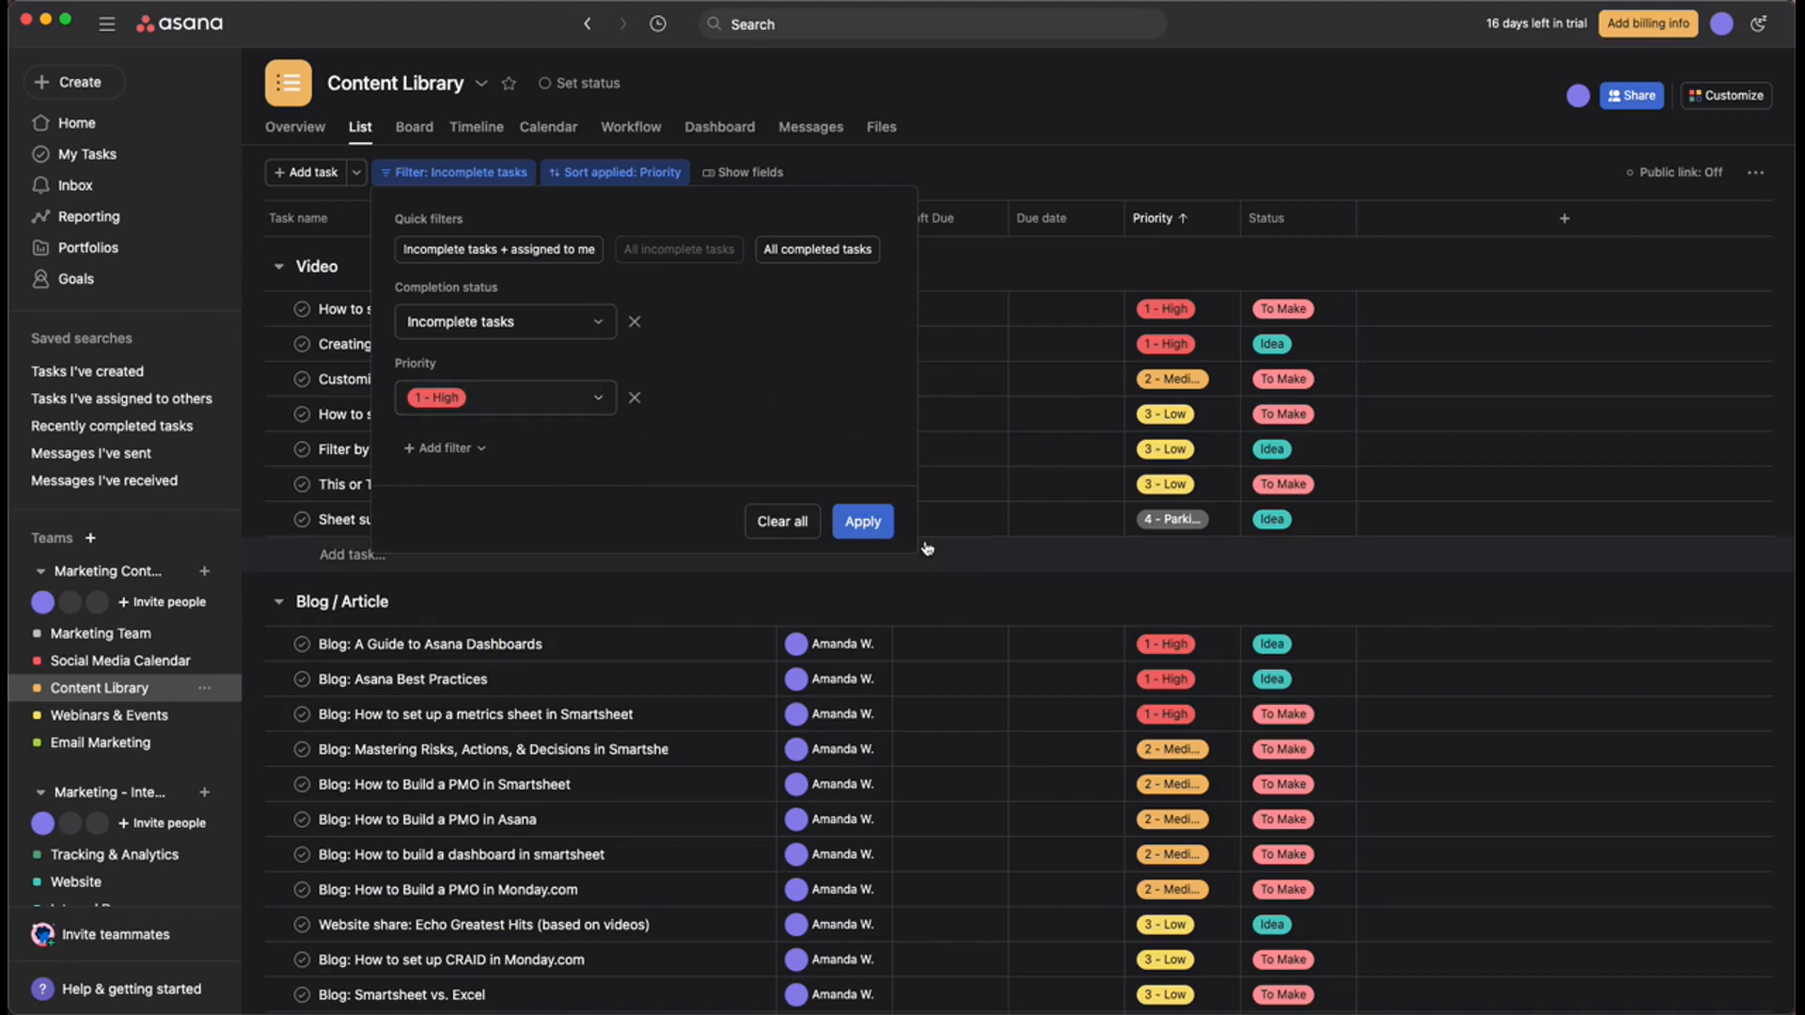
click(857, 523)
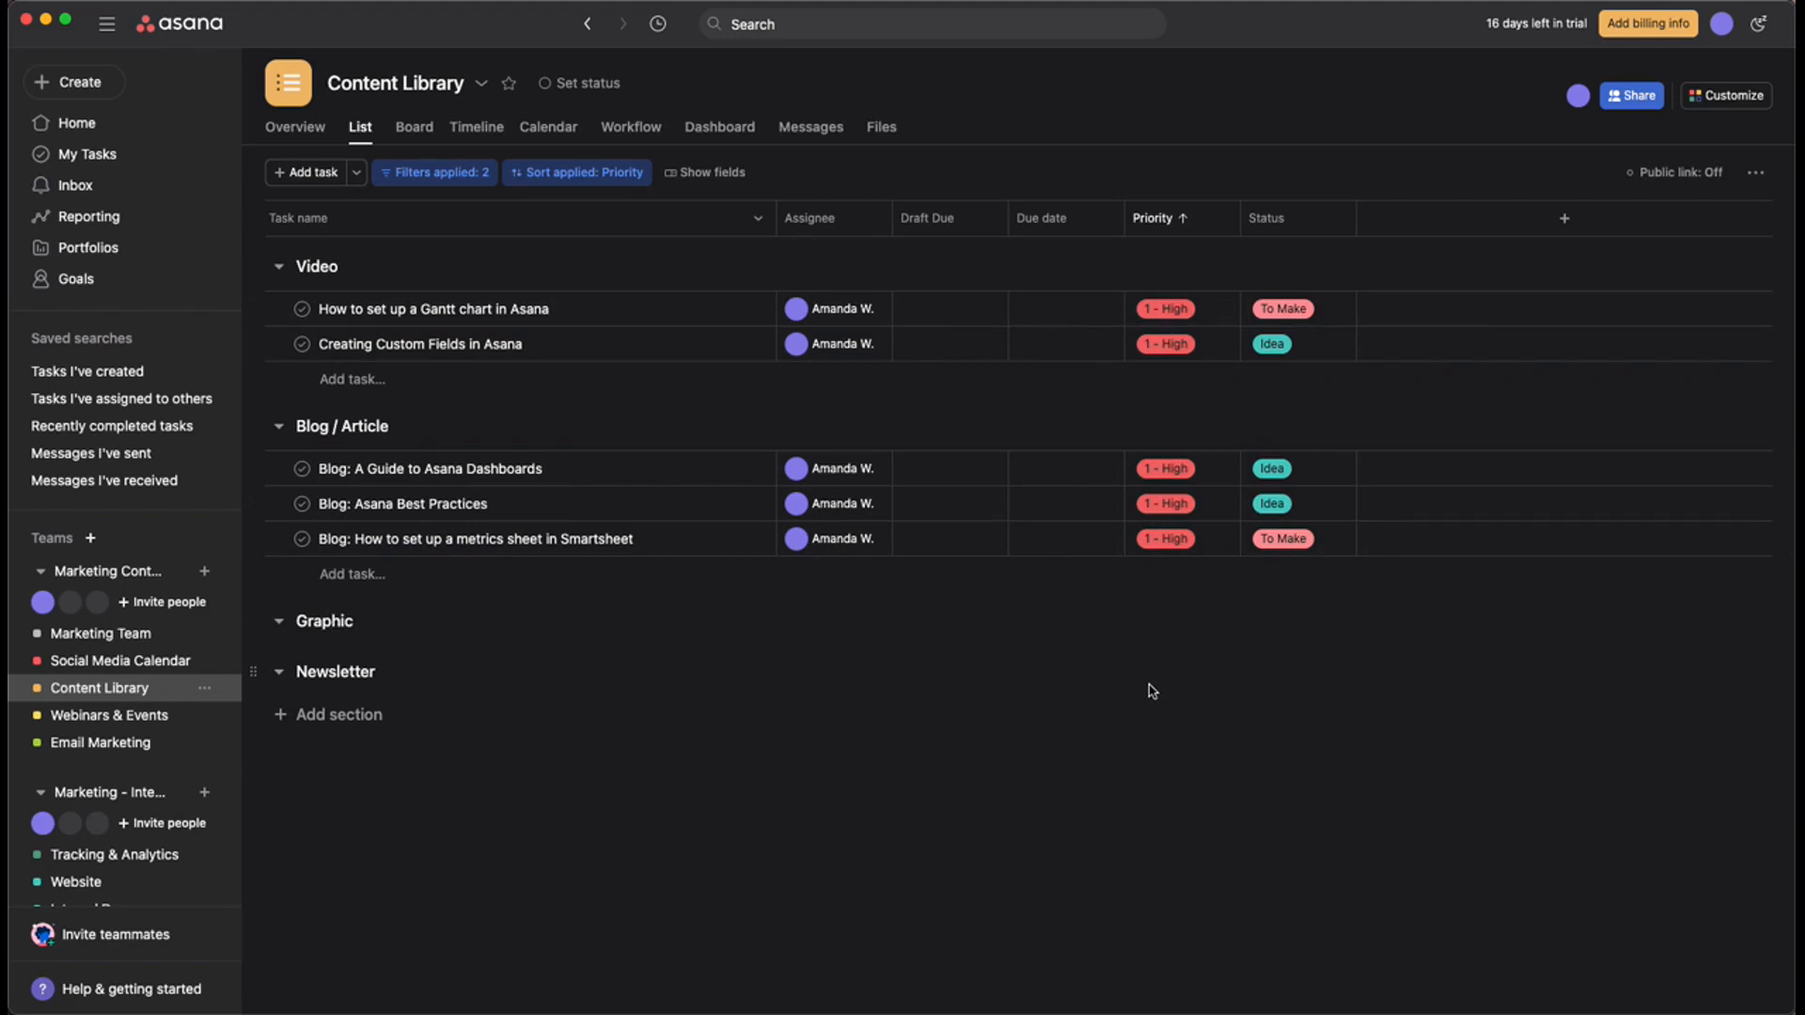
Remove the Priority filter, keeping only the incomplete tasks filter applied.
click(438, 172)
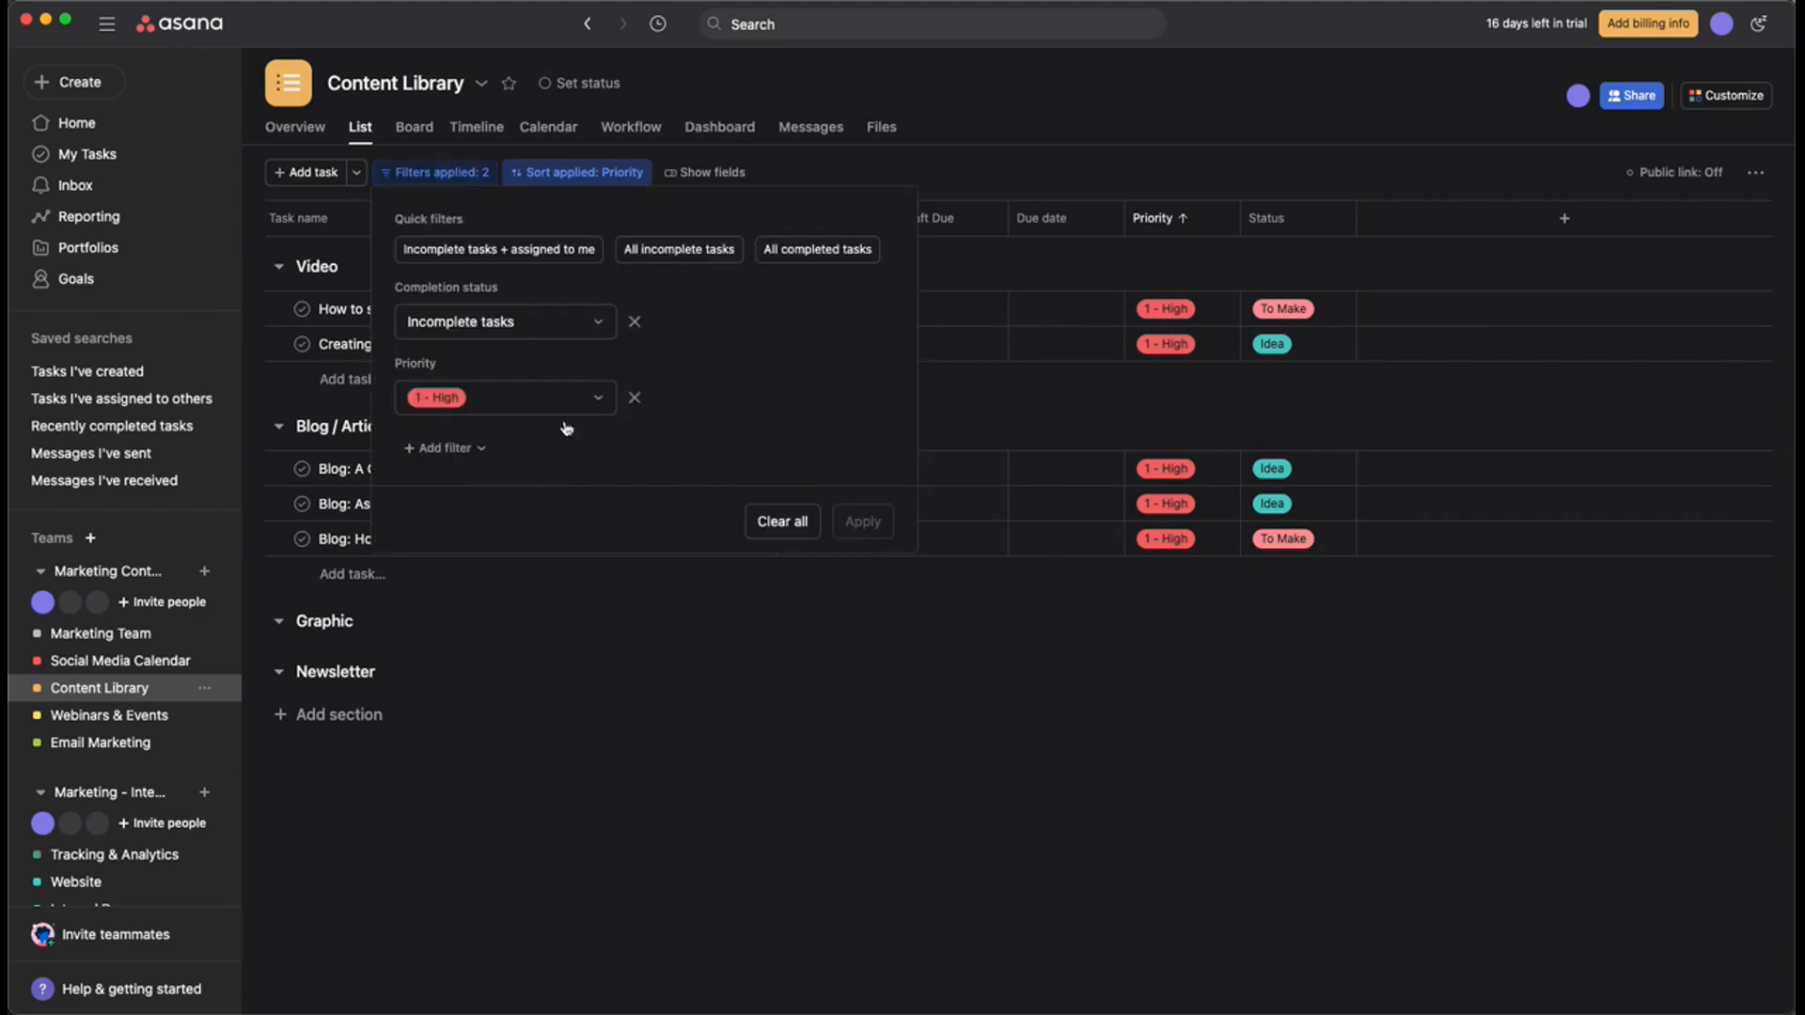
click(635, 398)
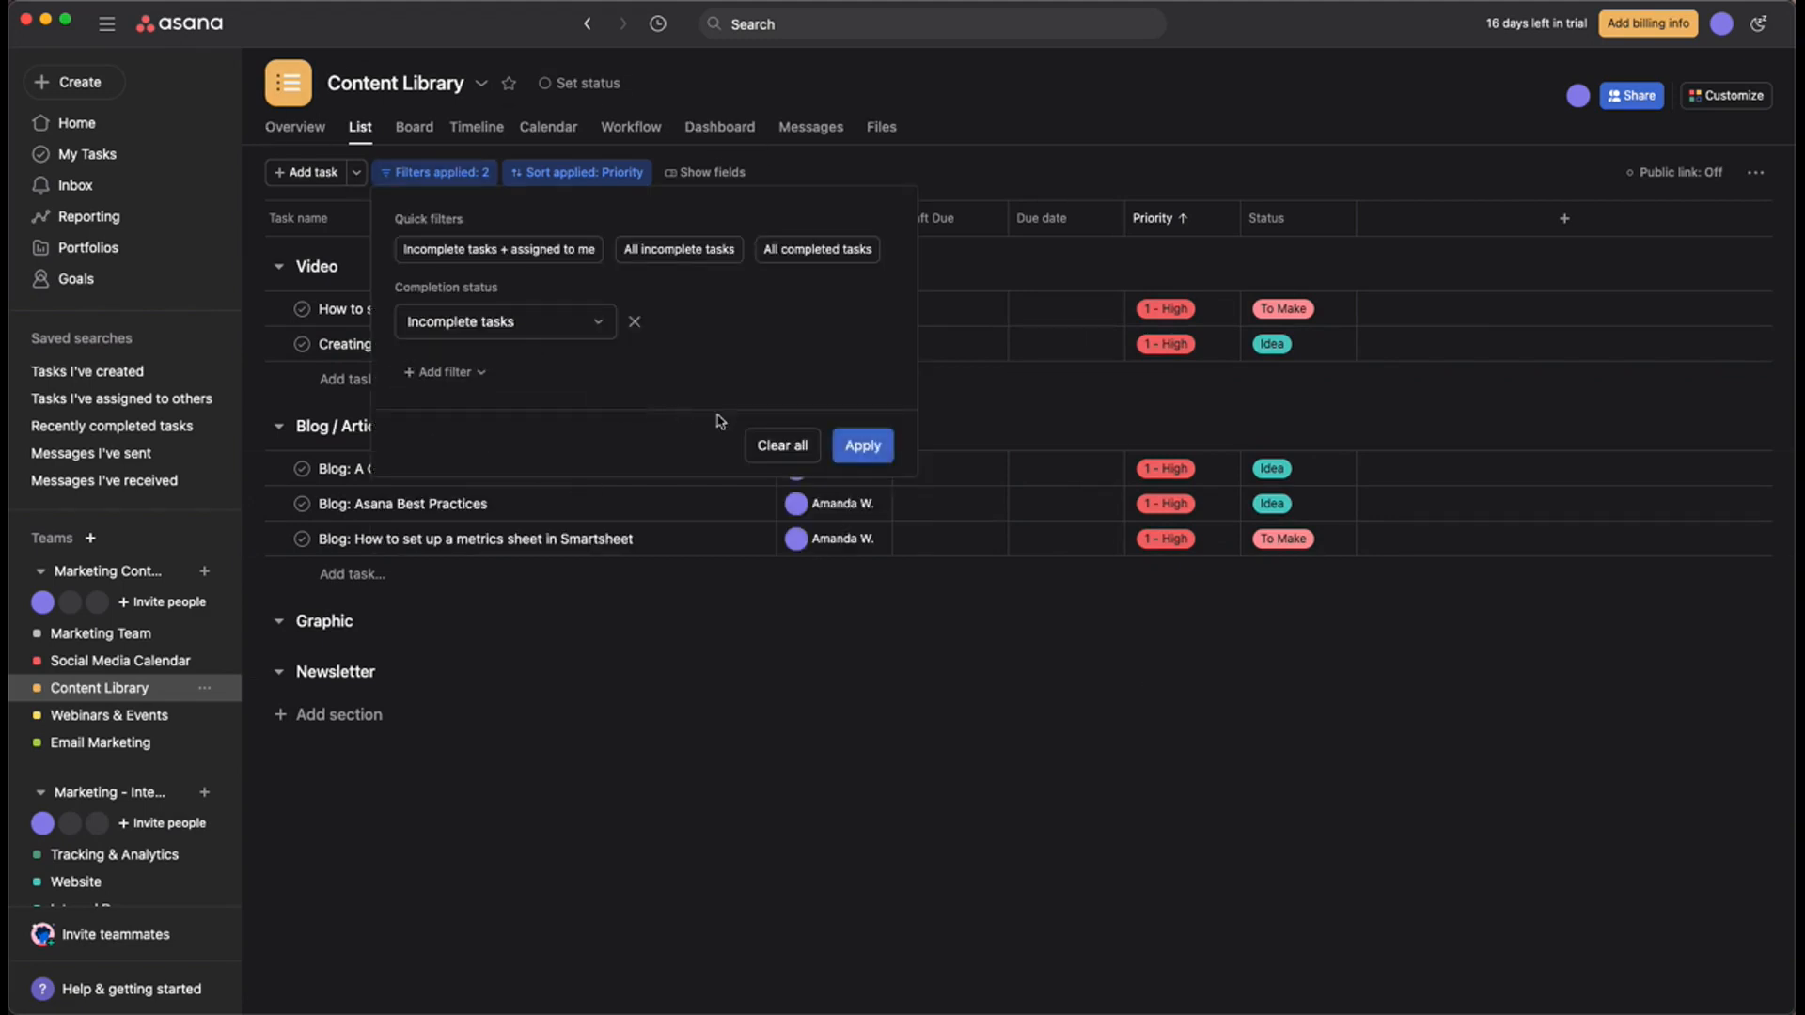
click(861, 445)
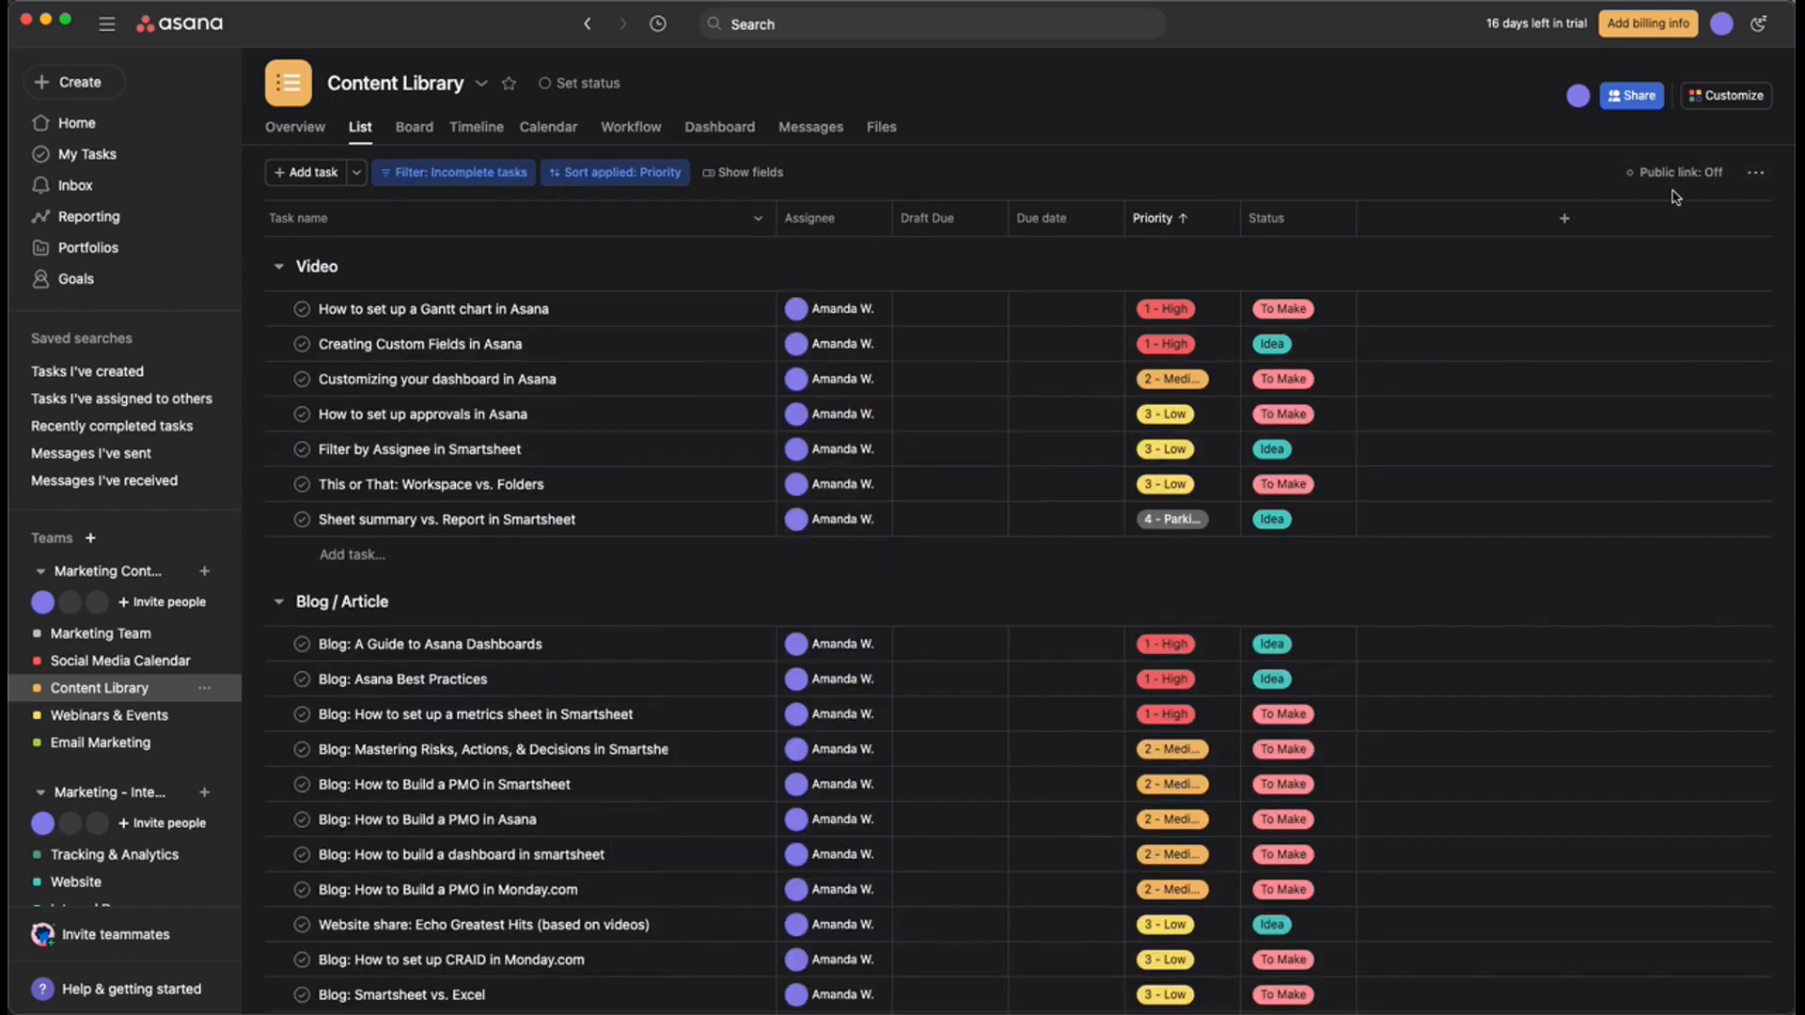
Save the current layout as the project's default, and reopen Content Library from Social Media Calendar to check its sections.
click(1755, 175)
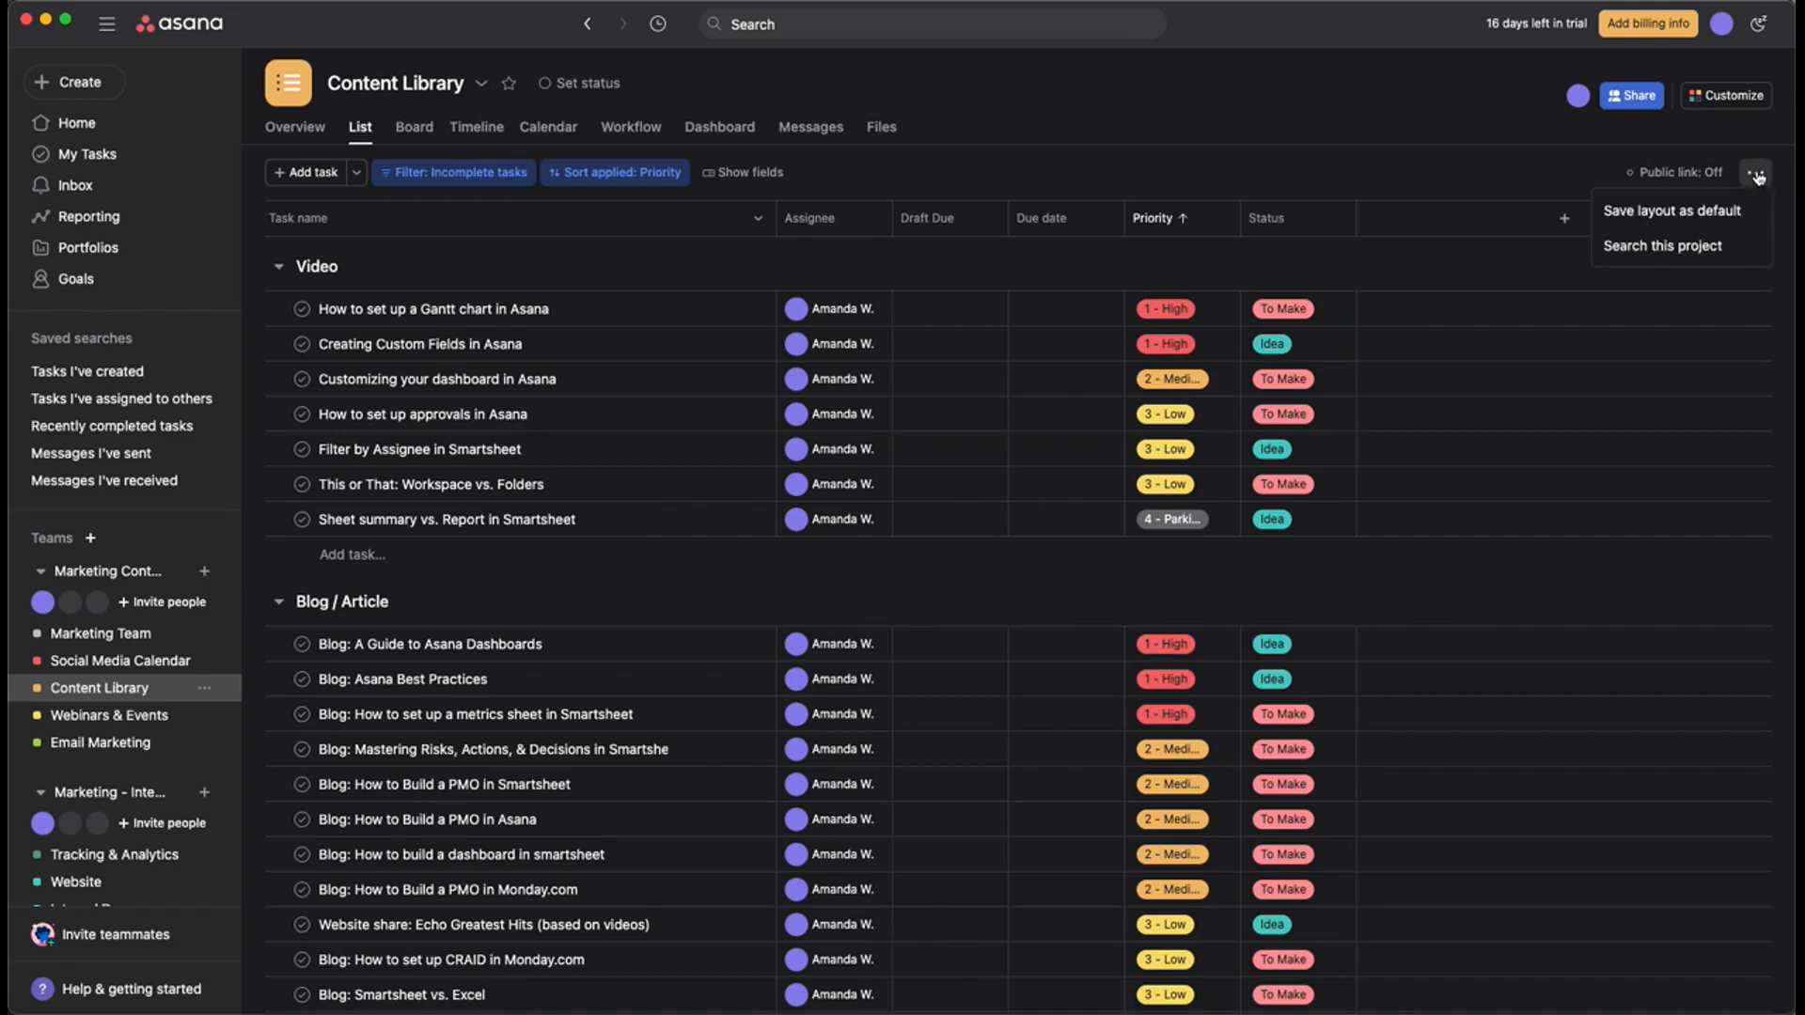
click(1717, 213)
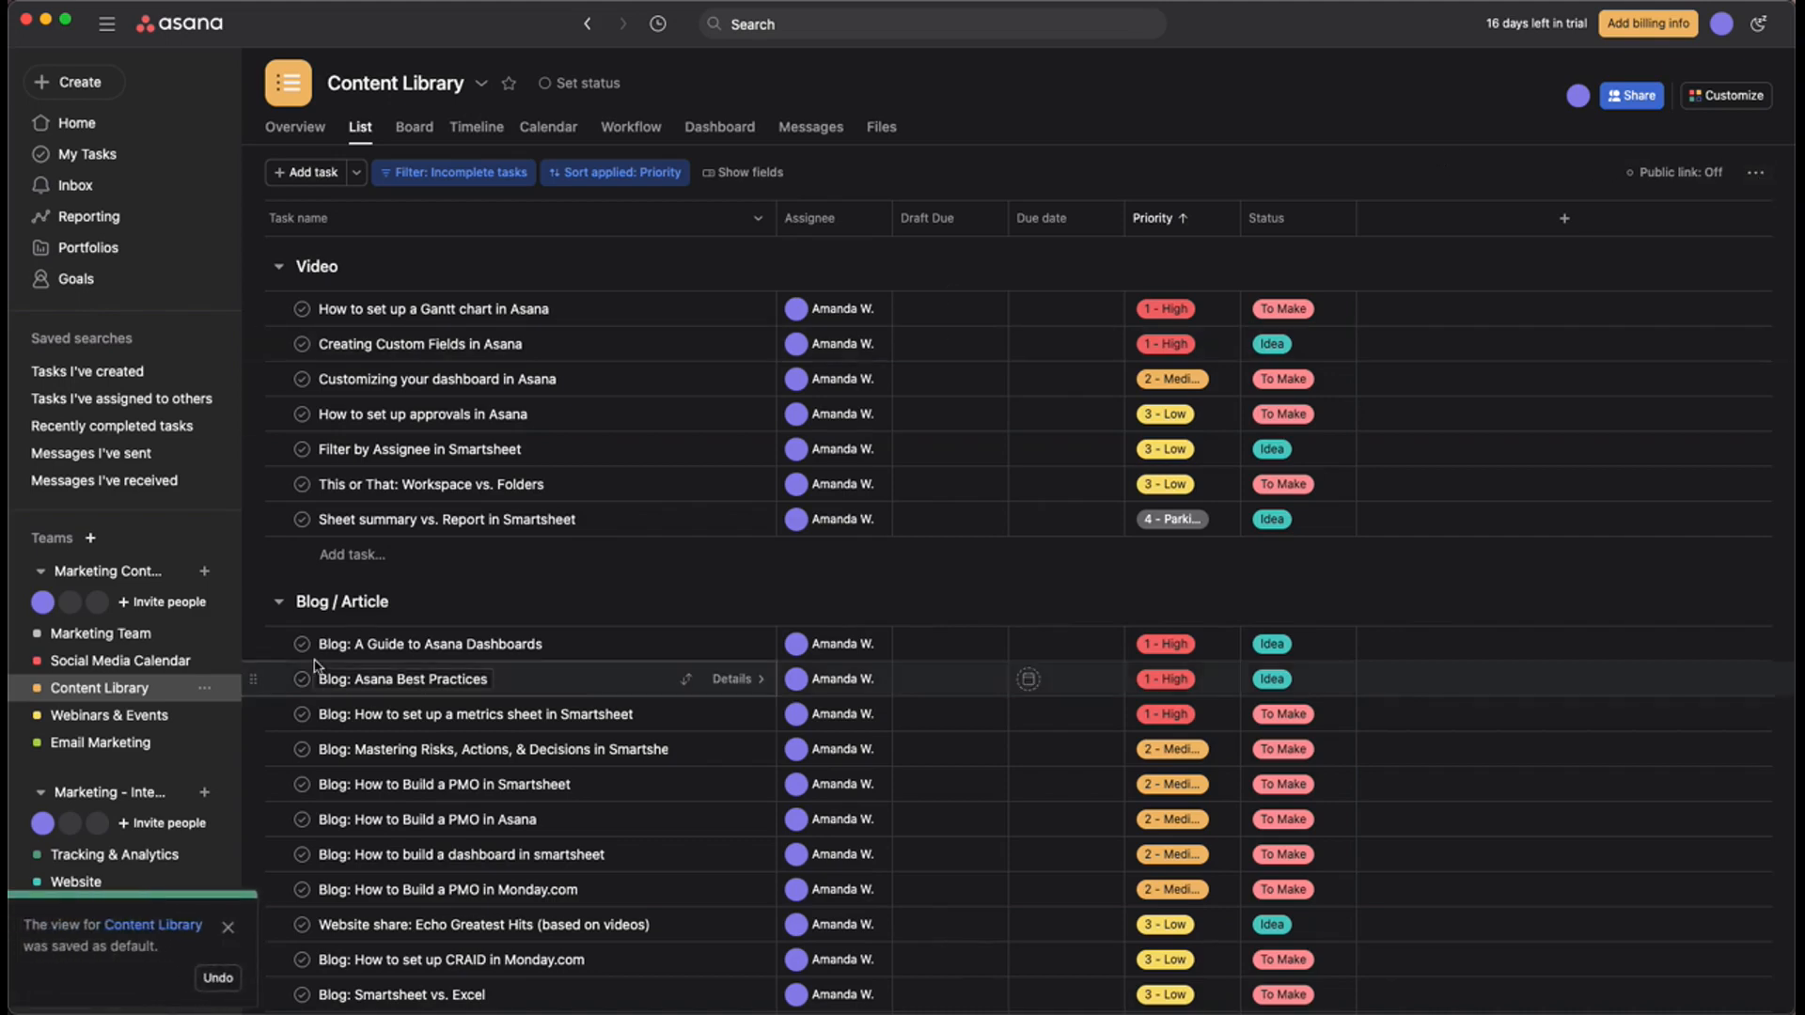
click(120, 659)
click(99, 687)
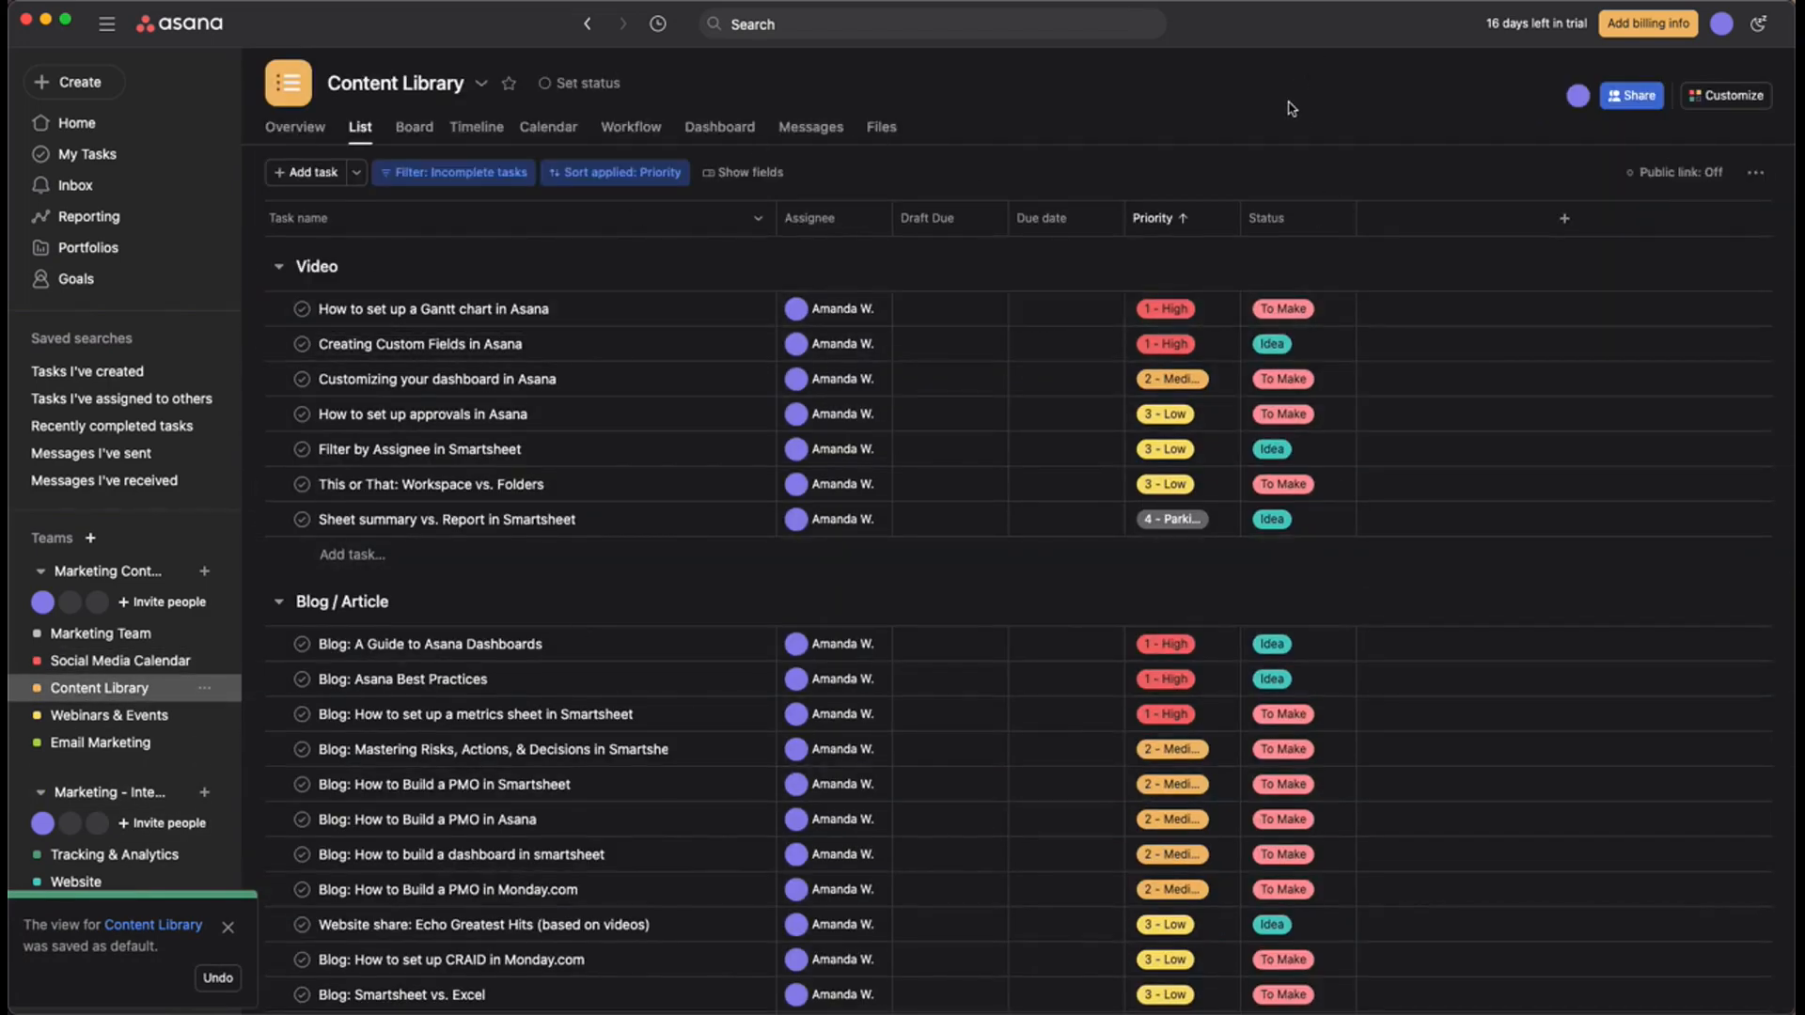
scroll(1222, 526, down, 5)
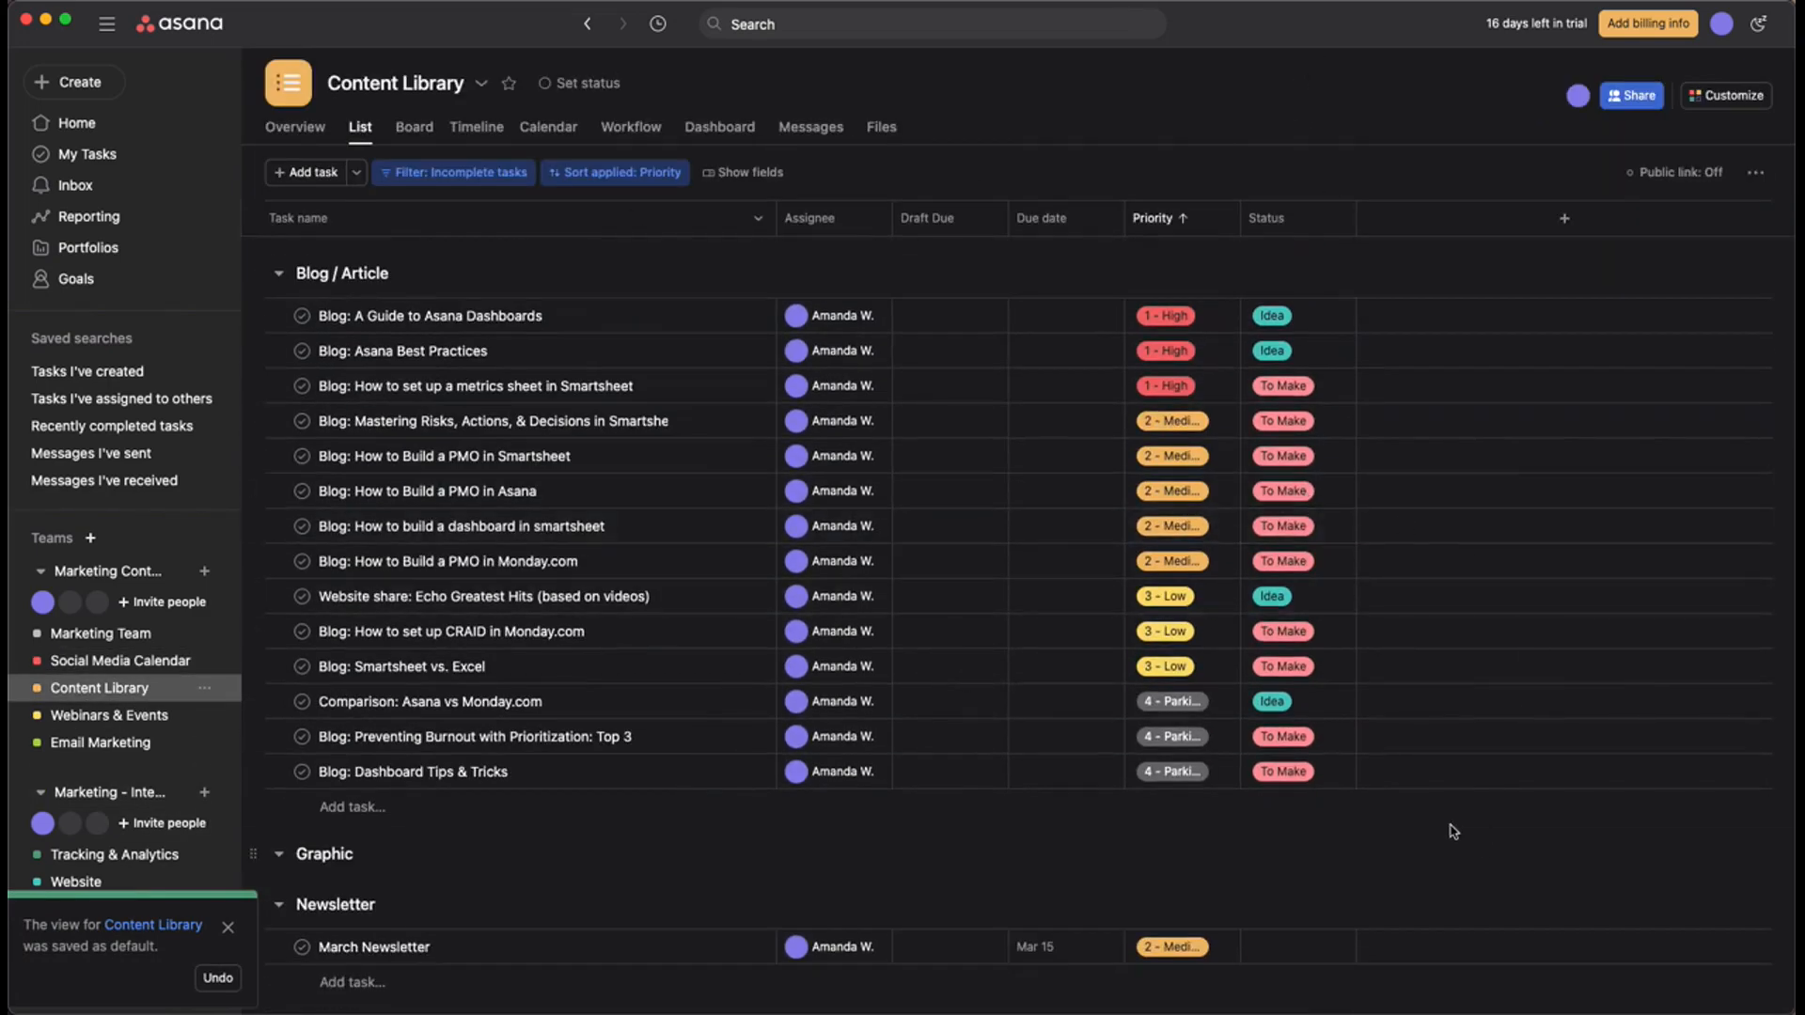
scroll(1453, 831, up, 5)
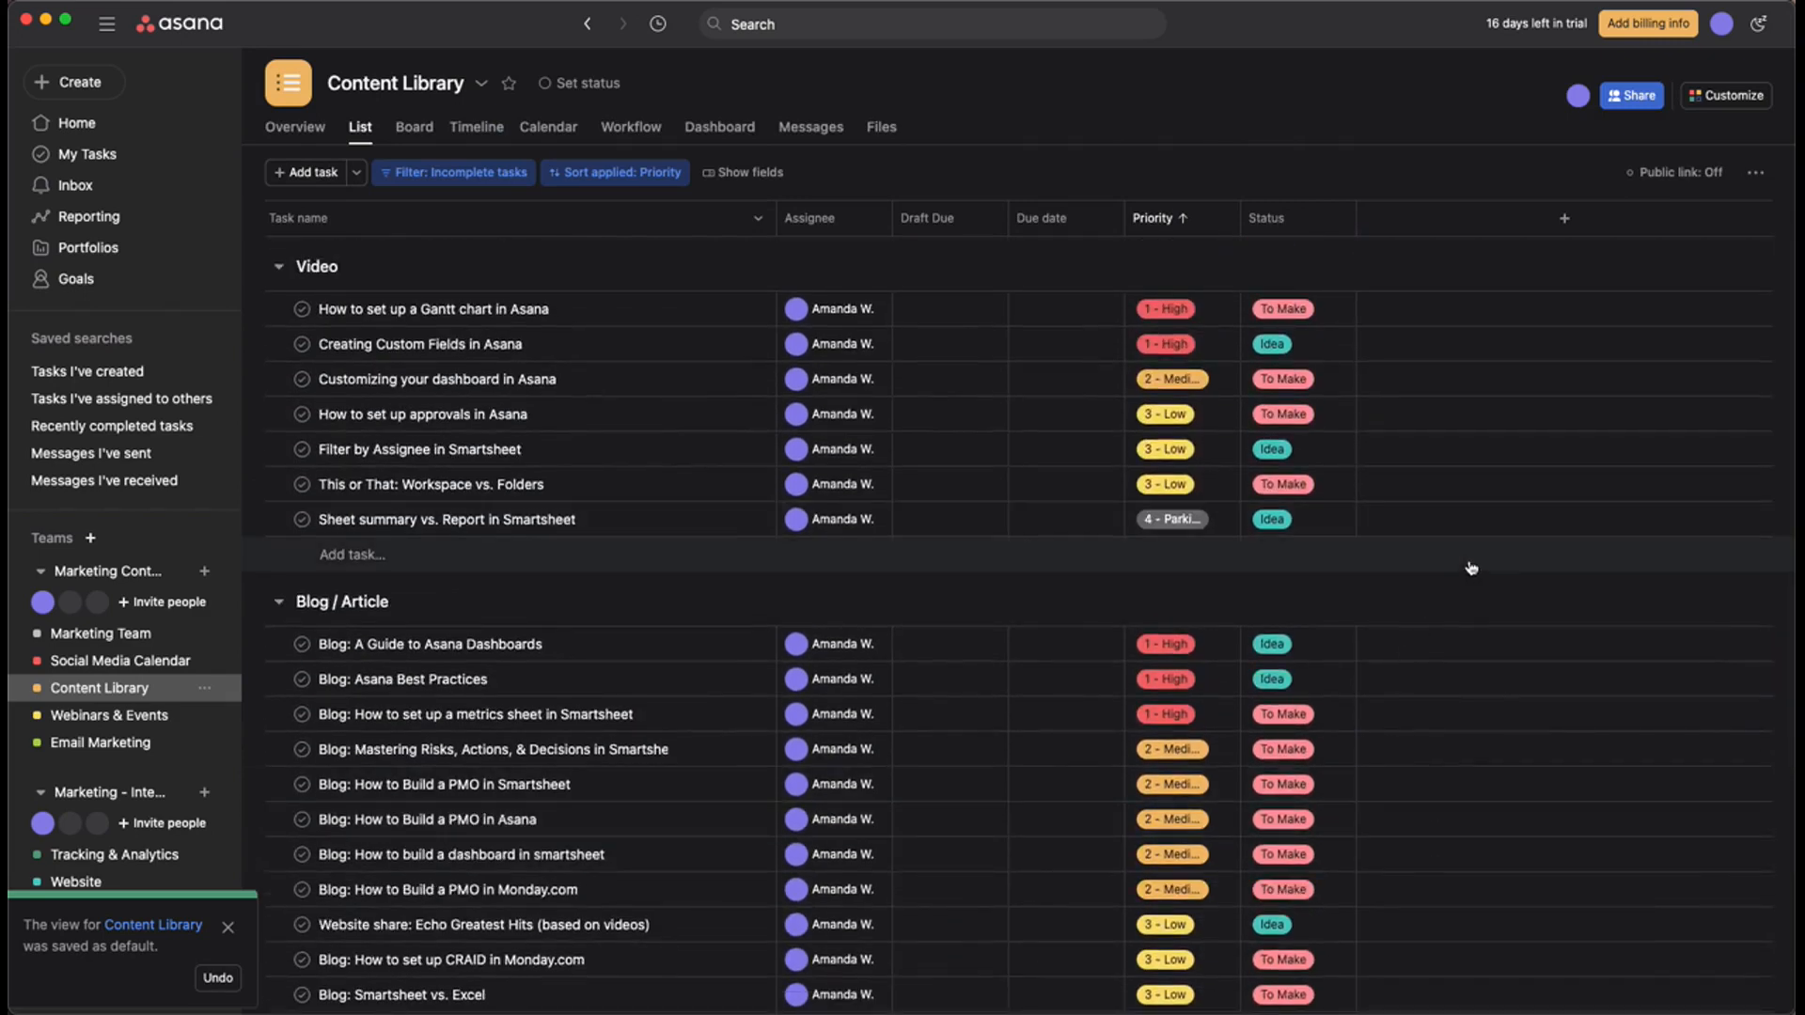